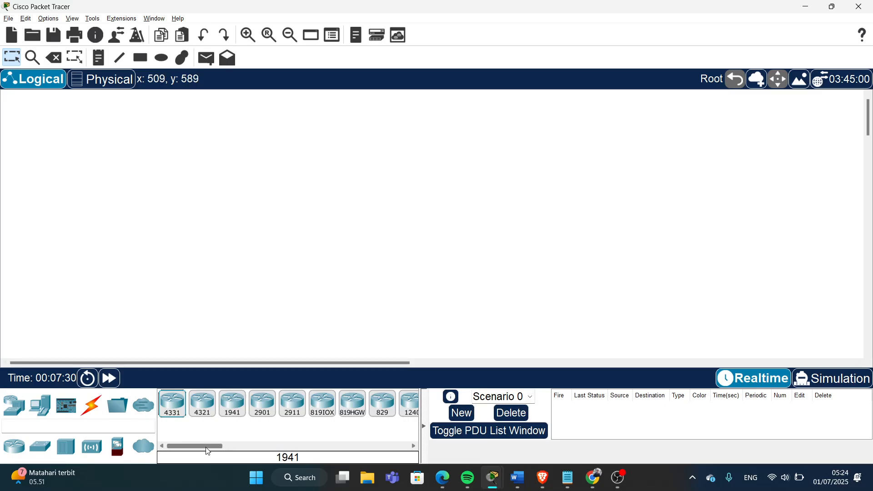
- Place two 1841 routers, Router2 and Router3, side by side and line them up
left_click_drag(208, 451, 252, 453)
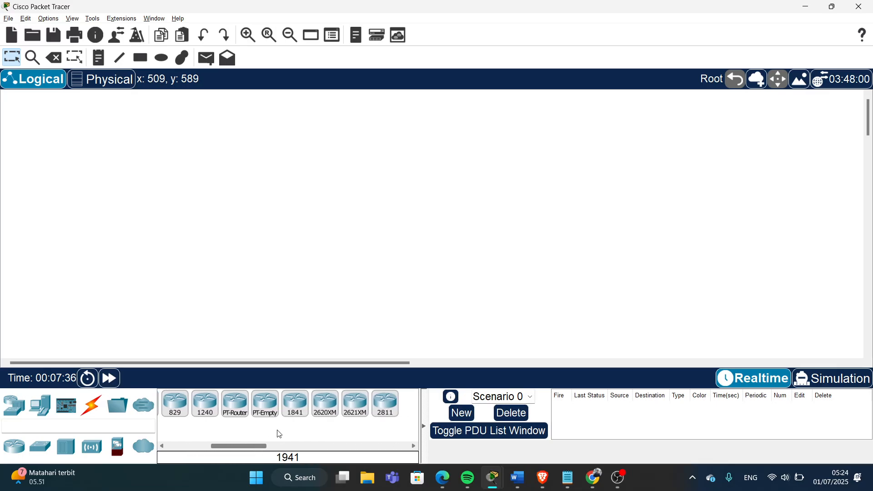
left_click(296, 403)
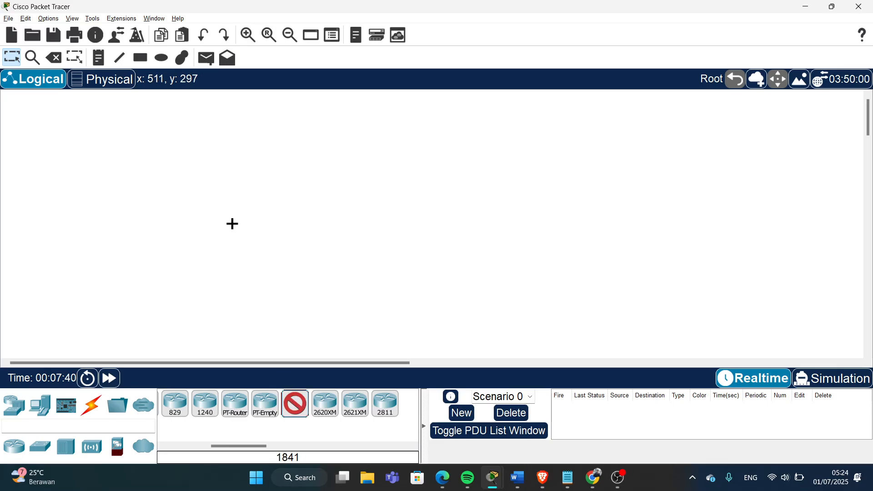
left_click(228, 167)
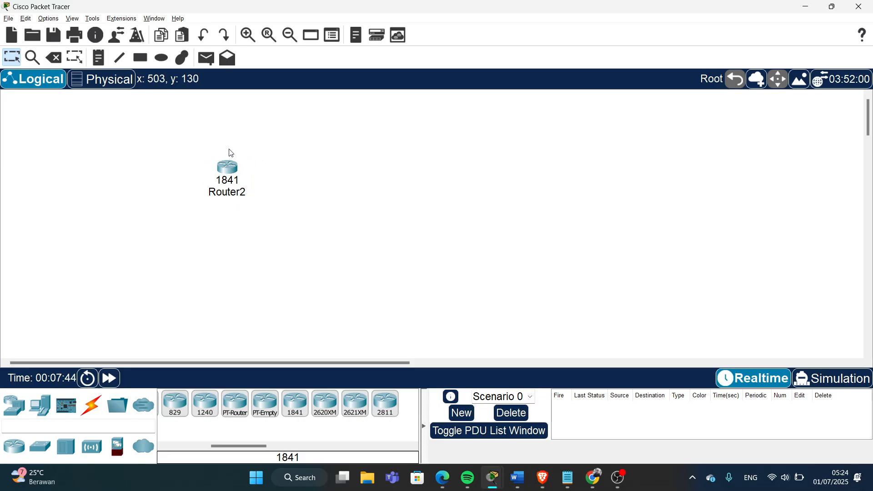
left_click(299, 405)
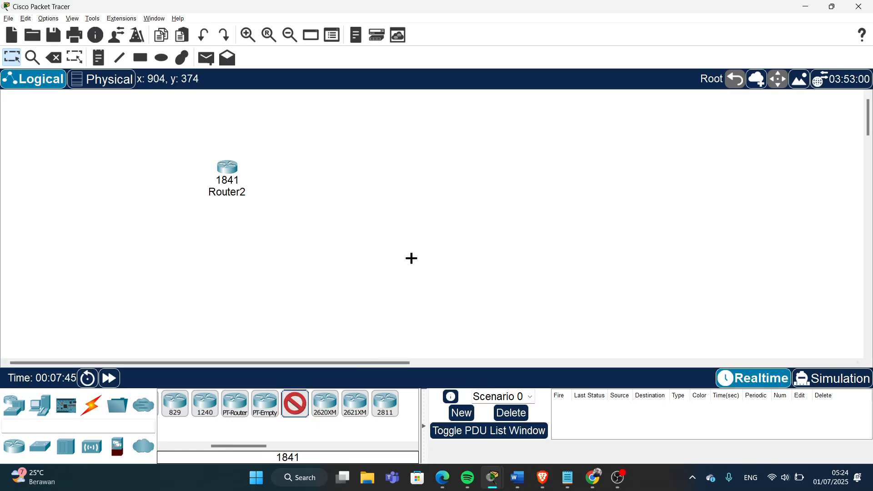
left_click(416, 174)
left_click_drag(417, 175, 446, 170)
left_click_drag(228, 166, 236, 169)
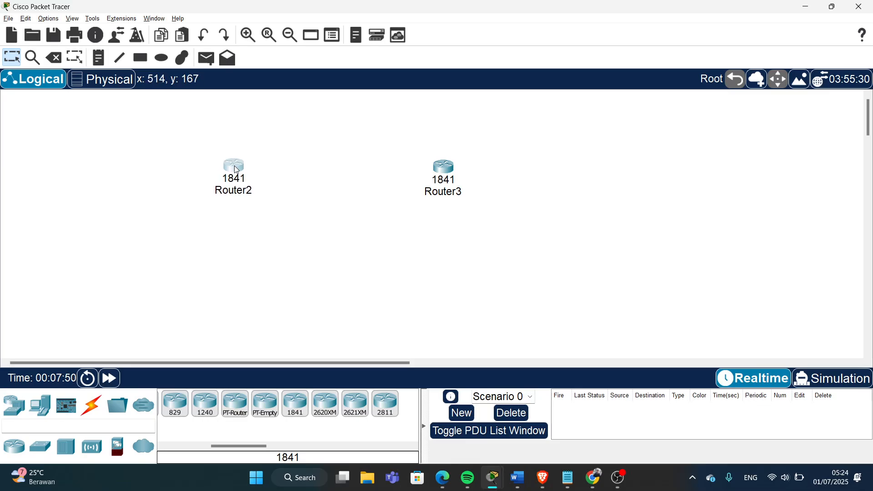
- Rename Router2 to 'Router Kampus 1' and Router3 to 'Router Kampus 4'
left_click(237, 193)
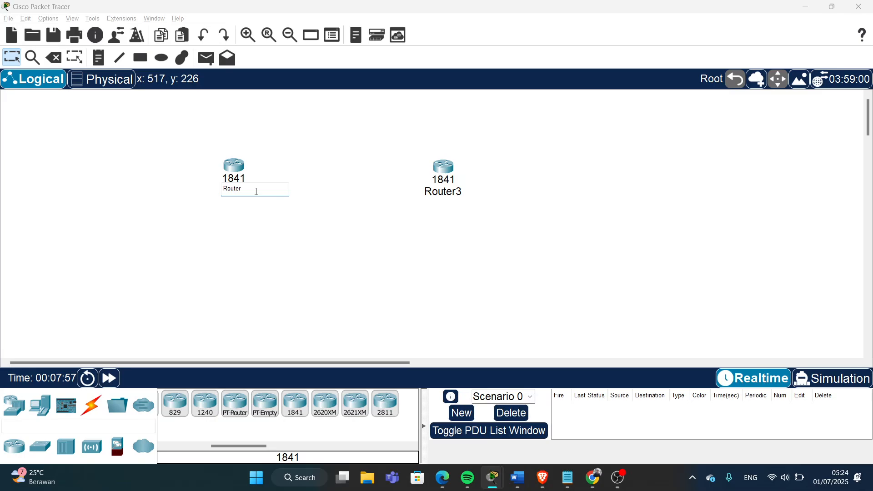
type("Kampus 1")
left_click(290, 238)
left_click(457, 193)
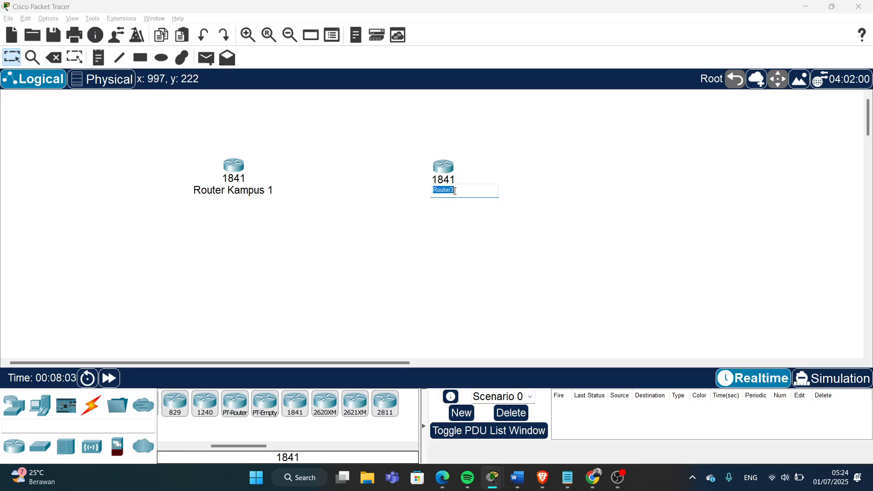
left_click(467, 190)
key("BackSpace")
type("Kampus 4")
left_click(440, 250)
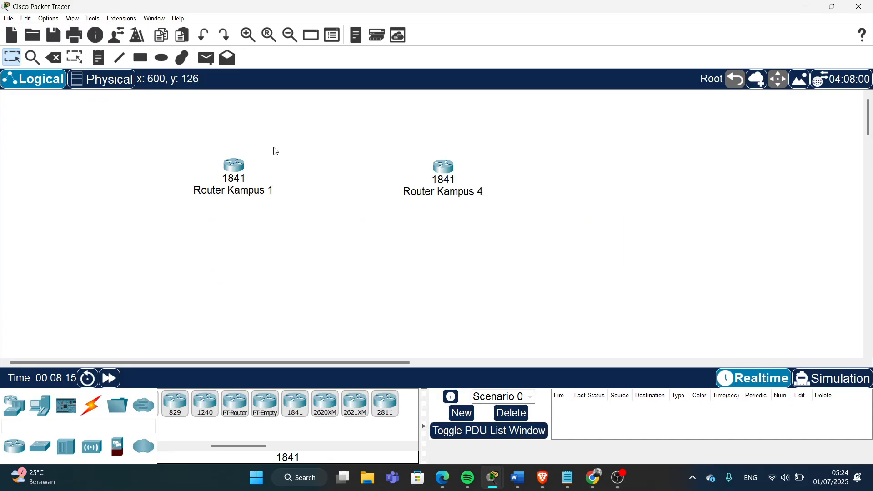
- Power off Router Kampus 1, install a WIC-1T module in slot 0, then power it on
left_click(241, 168)
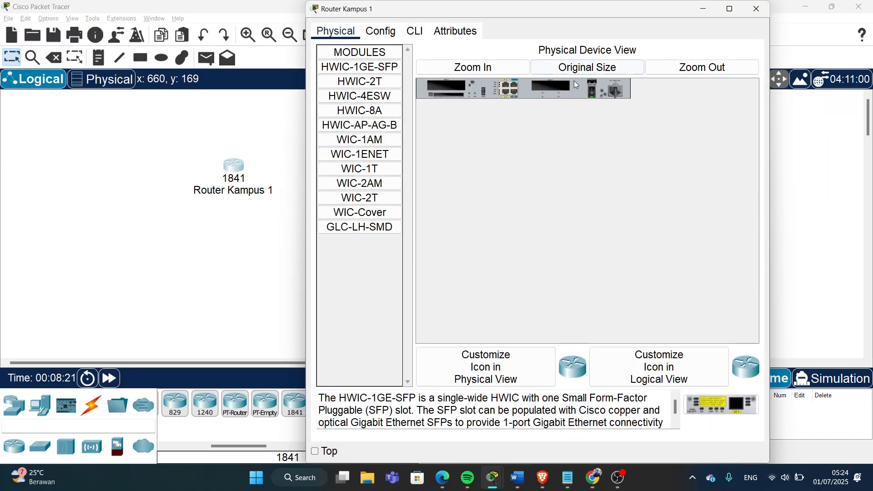
left_click(500, 68)
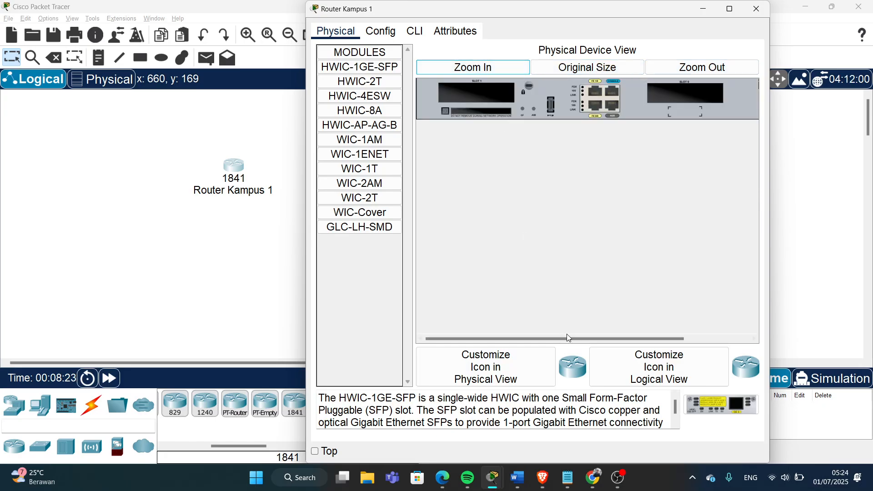
left_click_drag(566, 337, 659, 339)
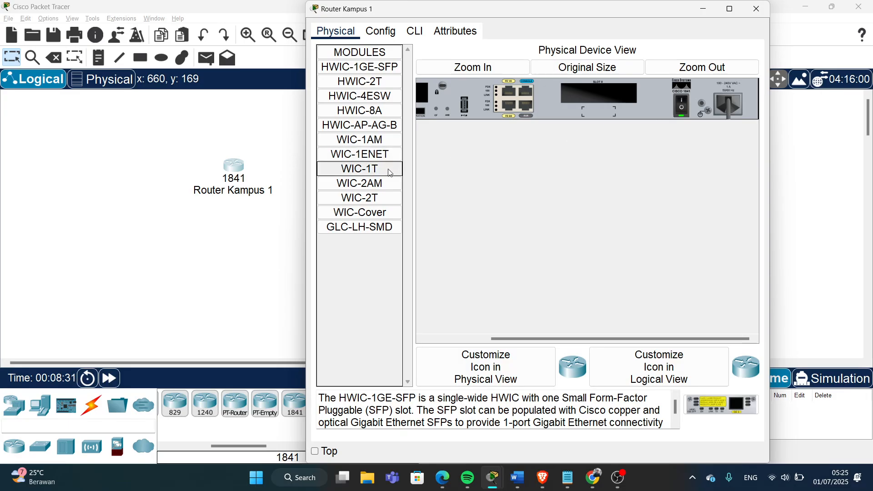
left_click_drag(390, 172, 588, 94)
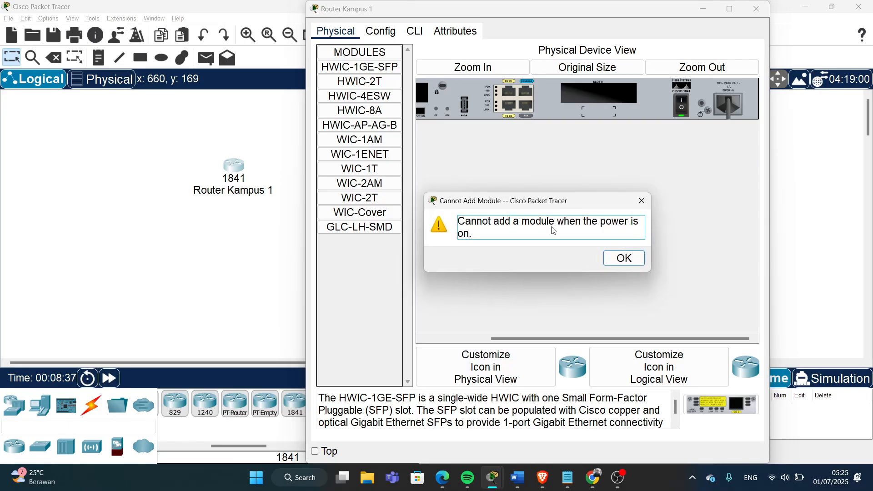
left_click(624, 258)
left_click(682, 107)
left_click_drag(381, 176, 595, 92)
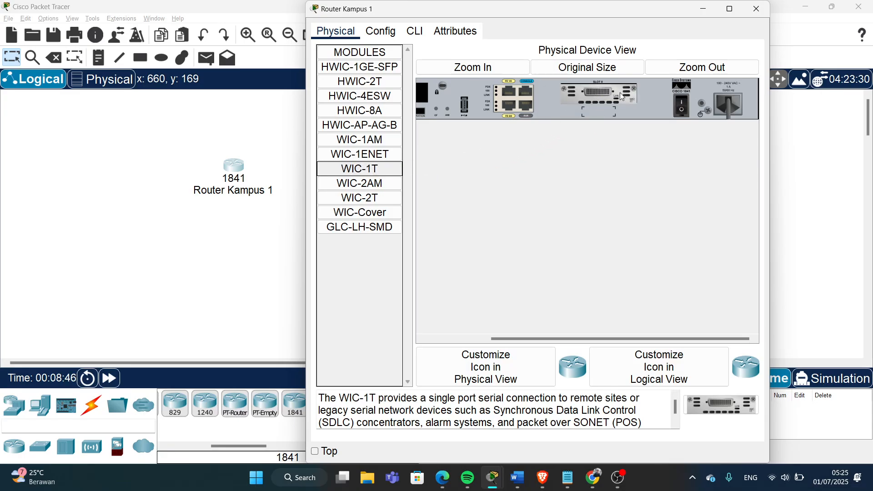
left_click(682, 111)
left_click_drag(585, 340, 499, 340)
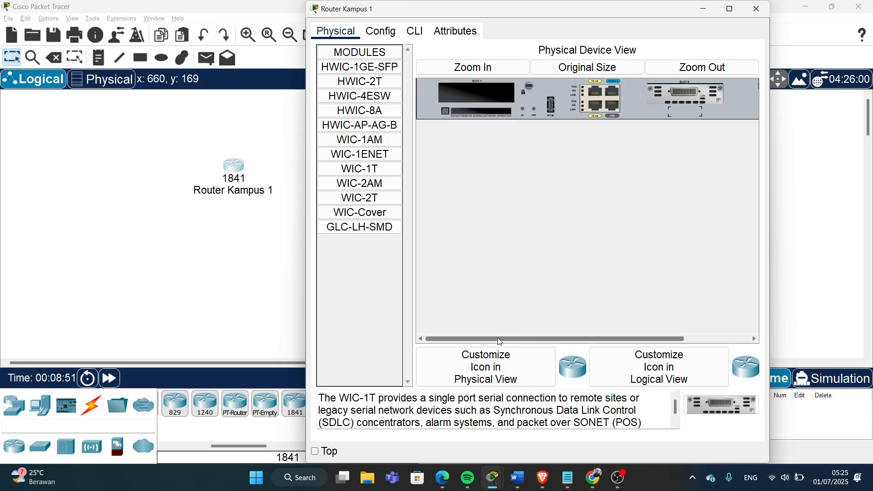
left_click(755, 9)
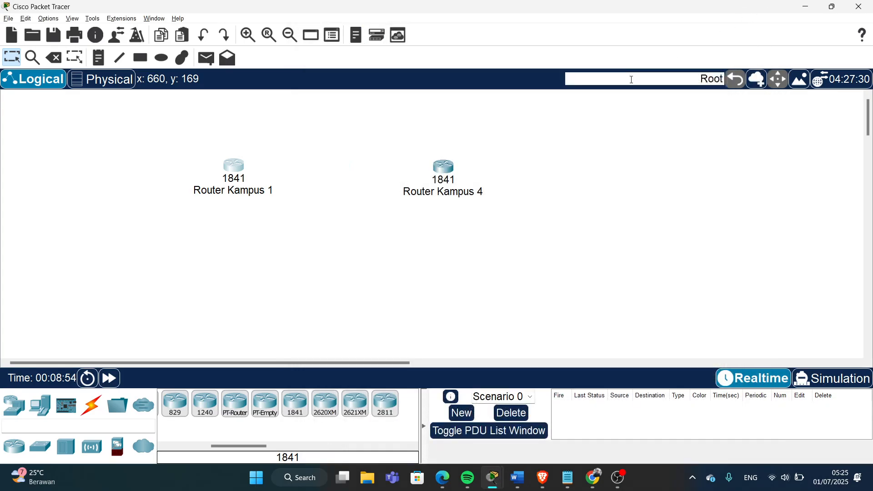
- Install a WIC-1T module in slot 0 of Router Kampus 4 using the zoomed Physical view
left_click(442, 173)
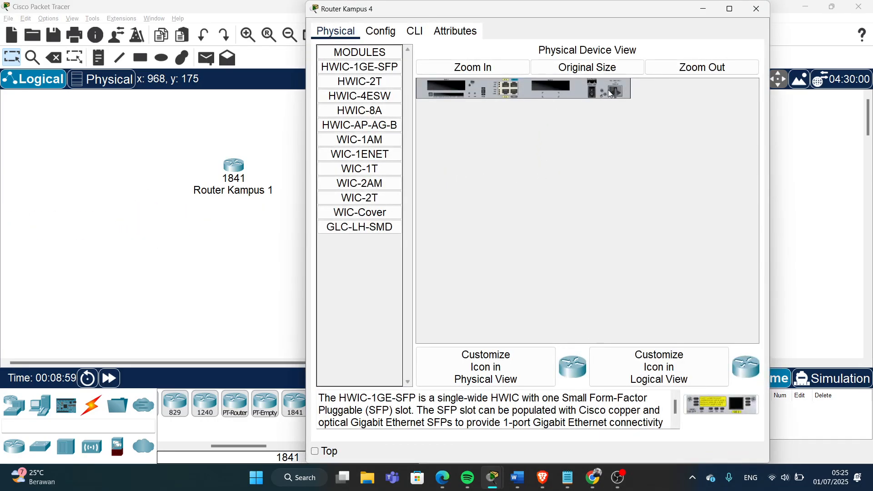
left_click(473, 67)
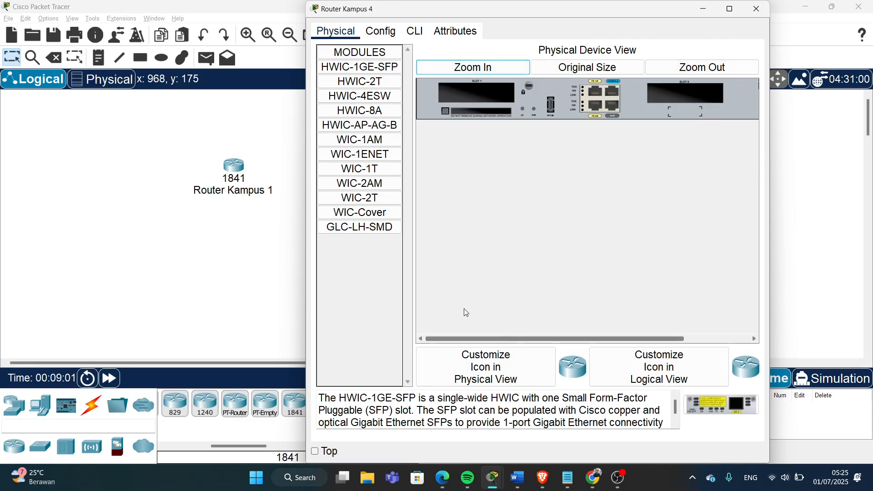
left_click_drag(359, 169, 678, 93)
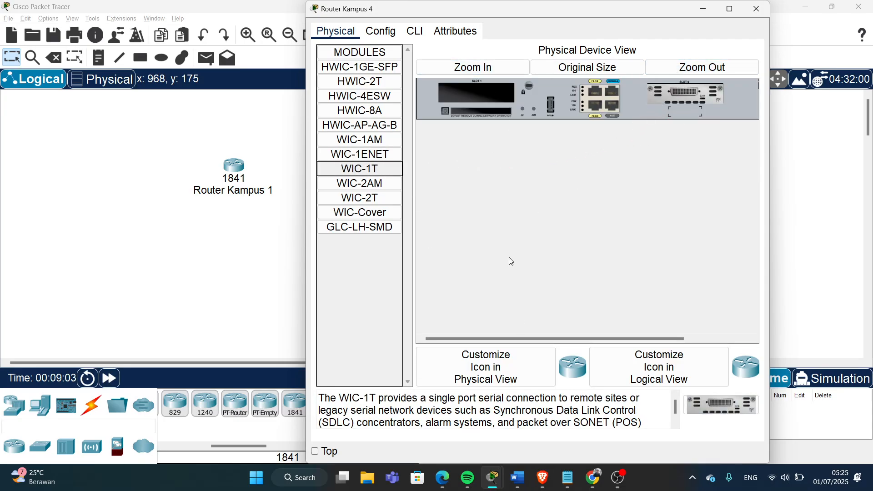
left_click_drag(488, 341, 547, 340)
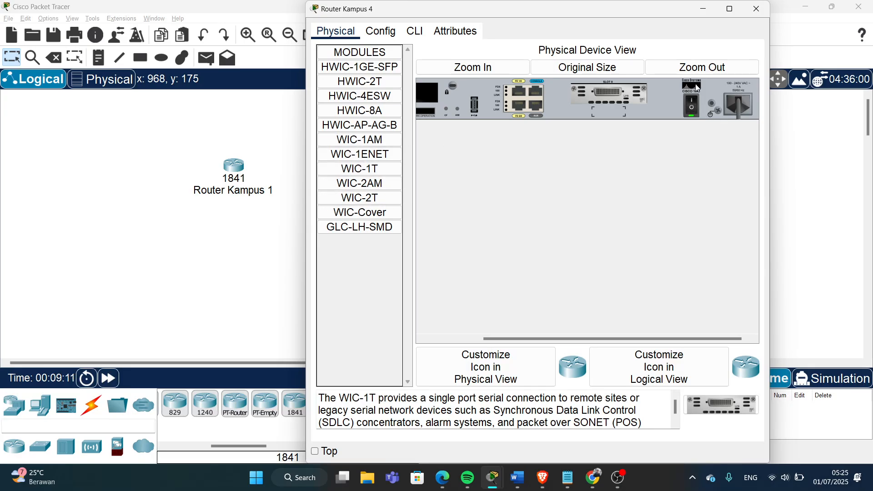
left_click(758, 9)
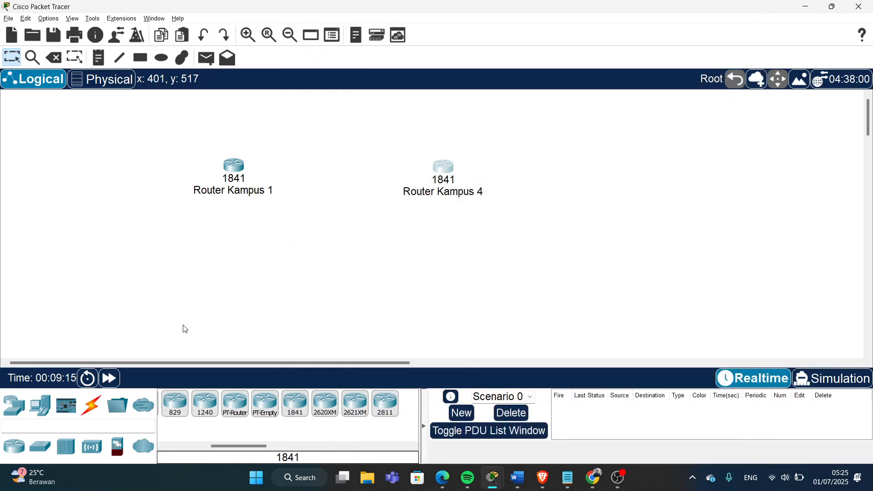
- Connect Serial0/0/0 on Router Kampus 1 to Serial0/0/0 on Router Kampus 4 with a Serial DTE cable
left_click(94, 414)
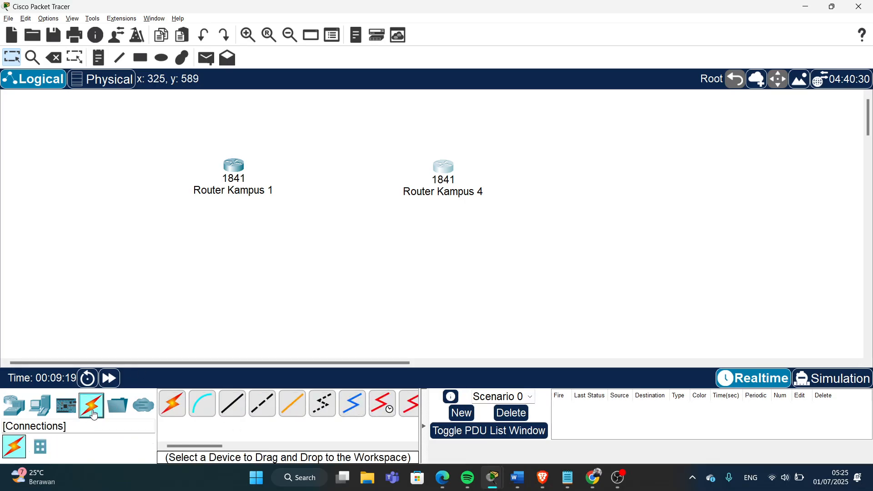
left_click(410, 413)
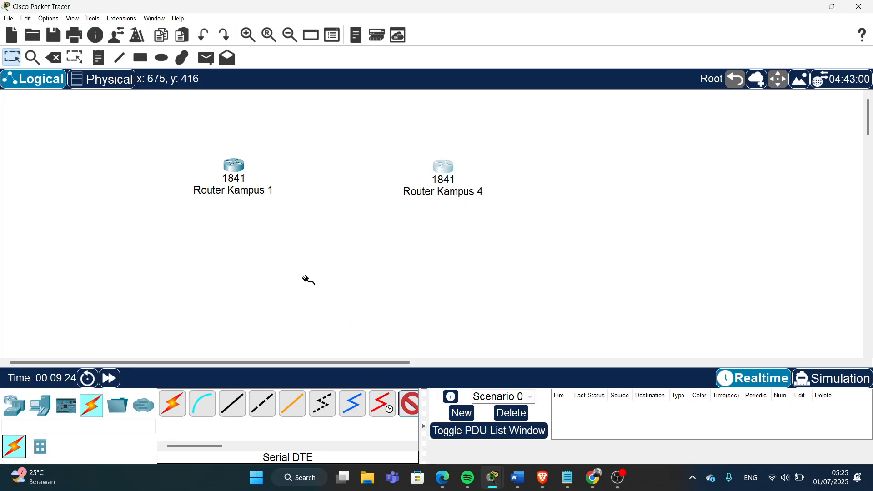
left_click(233, 168)
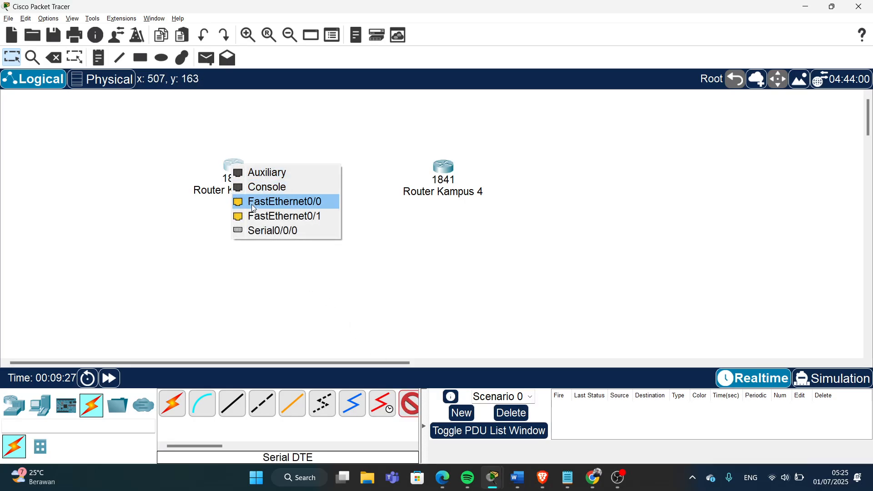
left_click(300, 230)
left_click(445, 170)
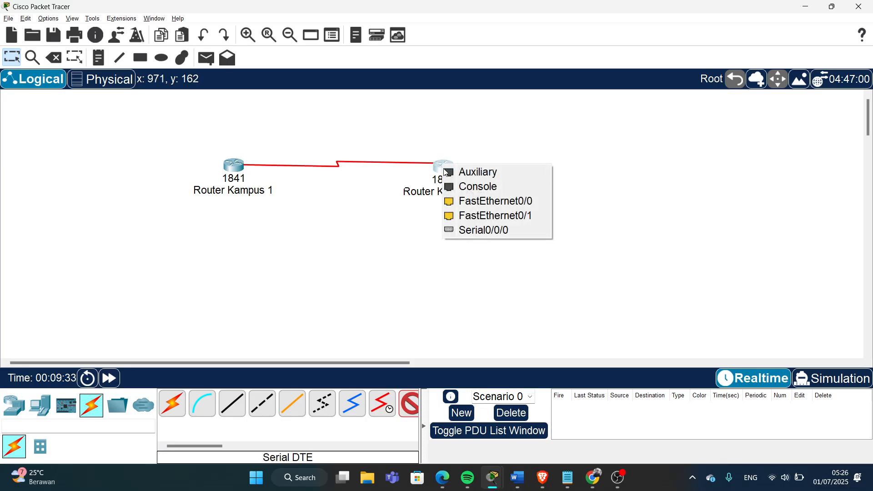
left_click(470, 231)
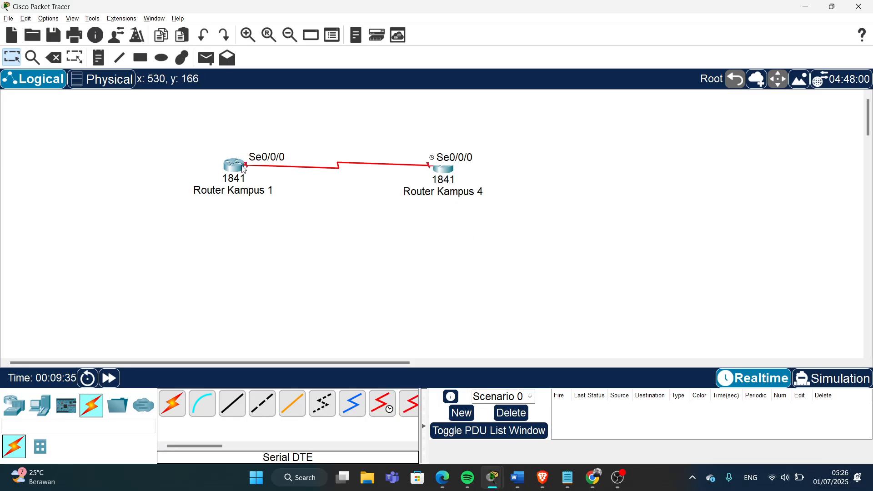
left_click_drag(245, 169, 242, 170)
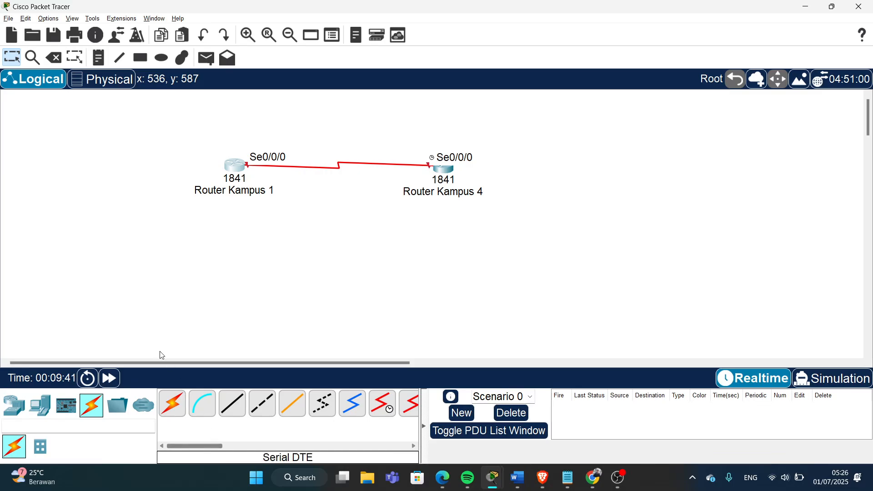
- Place two generic Switch-PT switches below Router Kampus 1 and Router Kampus 4
left_click(12, 408)
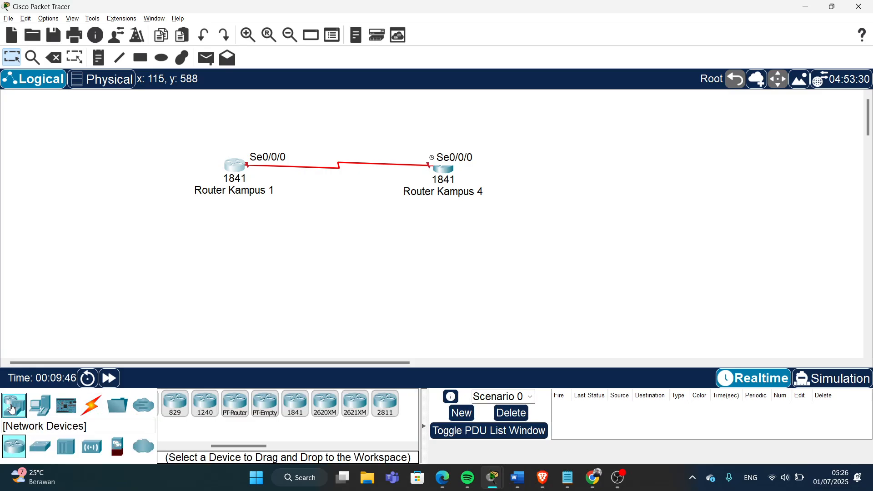
left_click(41, 452)
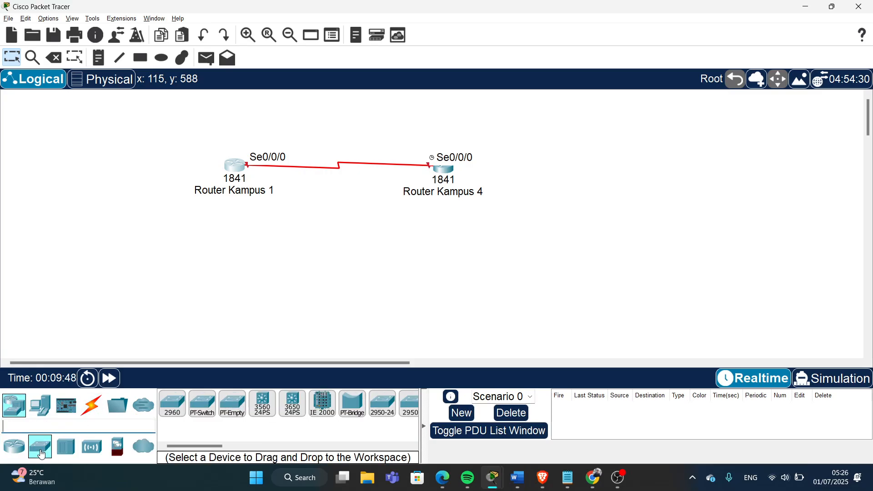
left_click(203, 405)
left_click(232, 264)
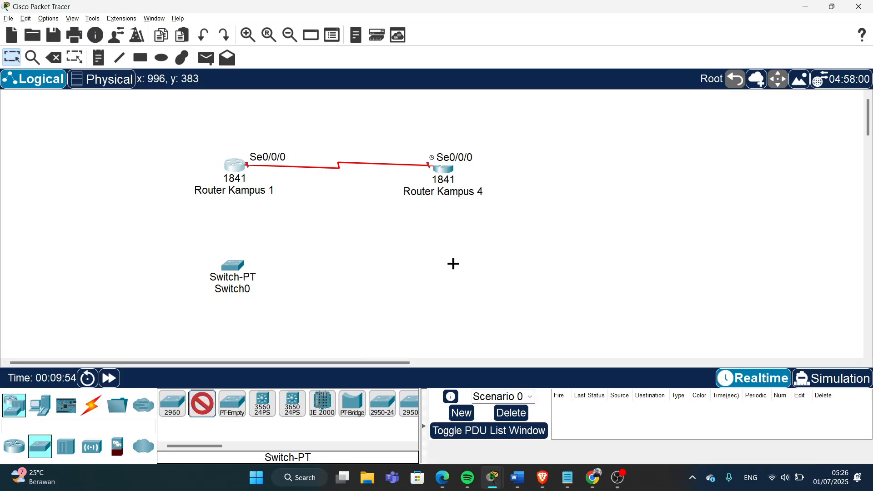
left_click(453, 264)
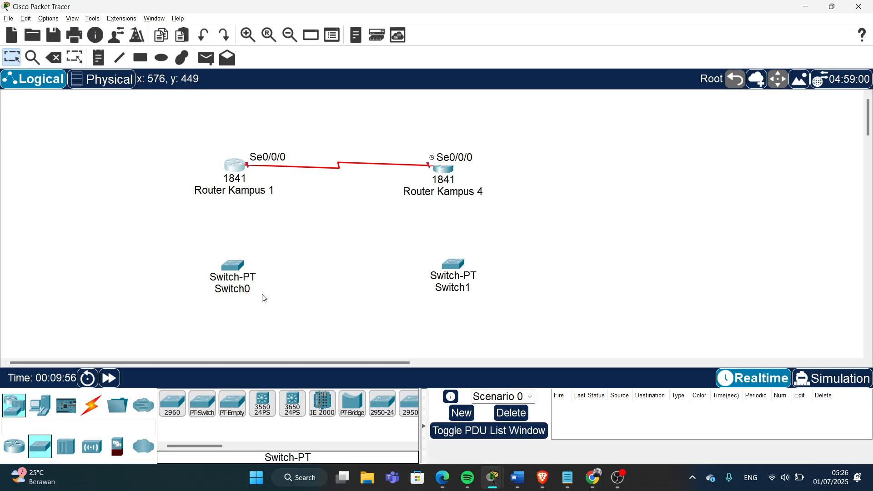
- Rename the switches to 'Switch Kampus 1' and 'Switch Kampus 4'
left_click(245, 288)
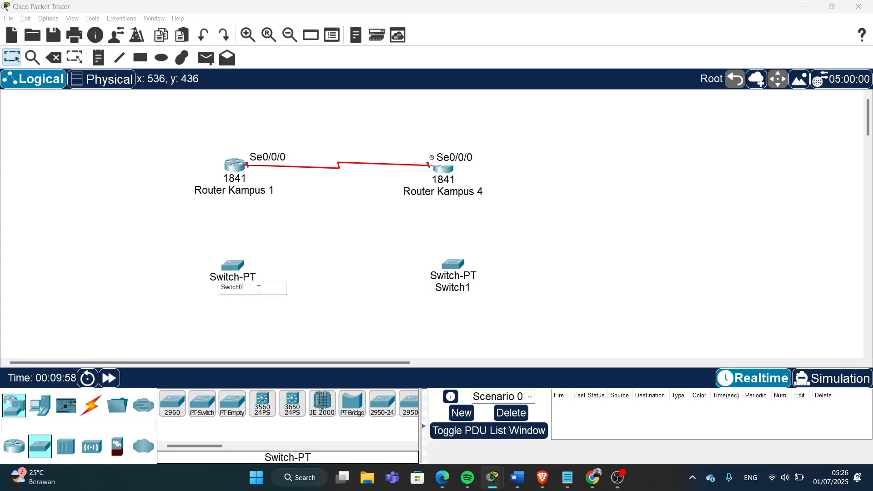
type("Kampus 1")
key("Return")
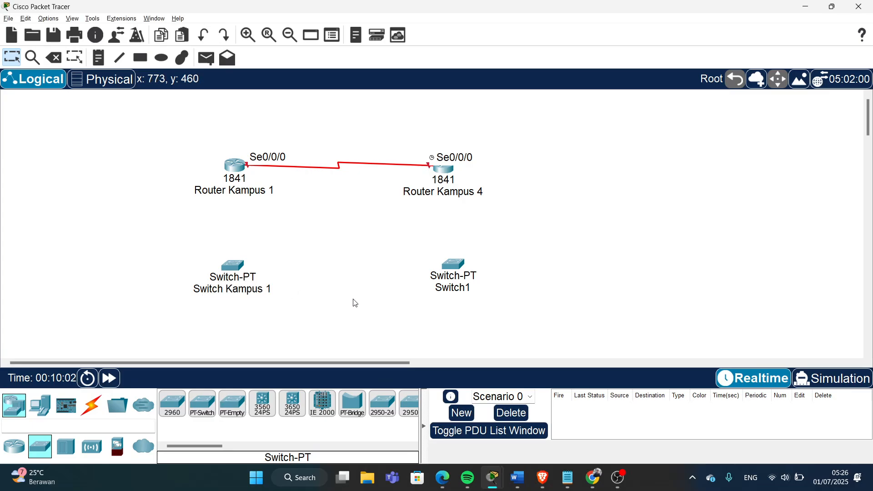
left_click(481, 289)
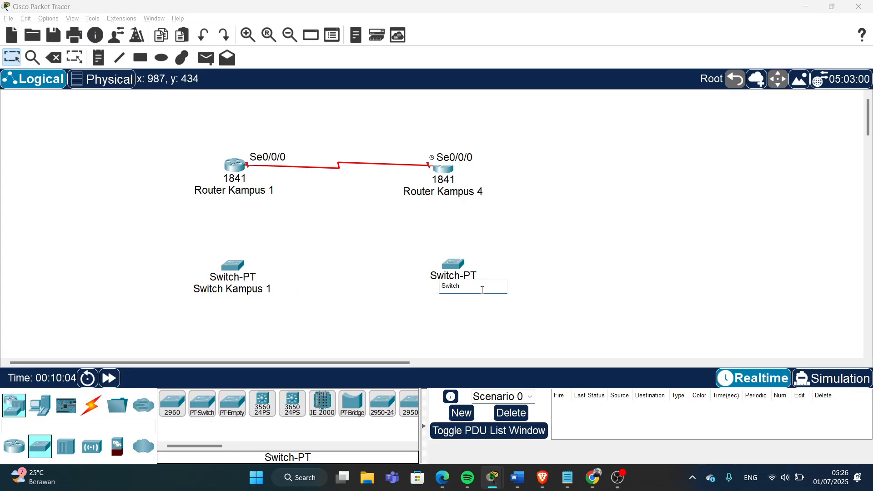
type("Kampus 4")
key("Return")
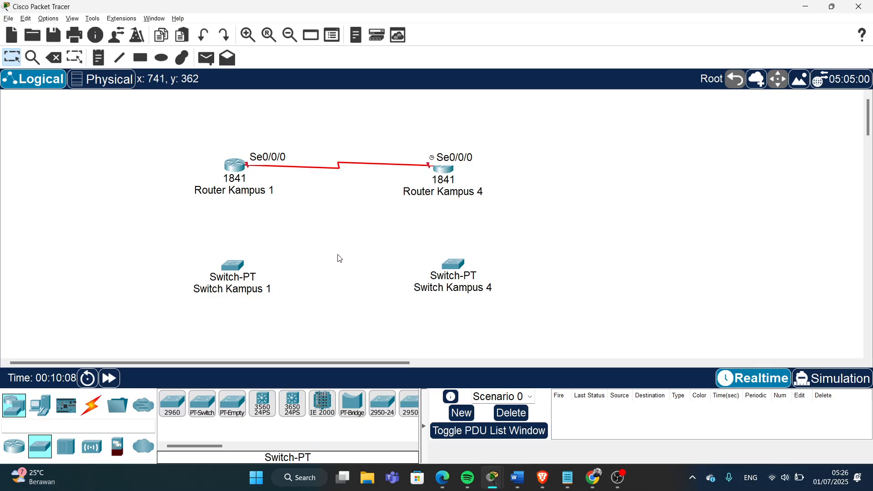
- Place two Server-PT servers stacked left of Switch Kampus 1
left_click(41, 407)
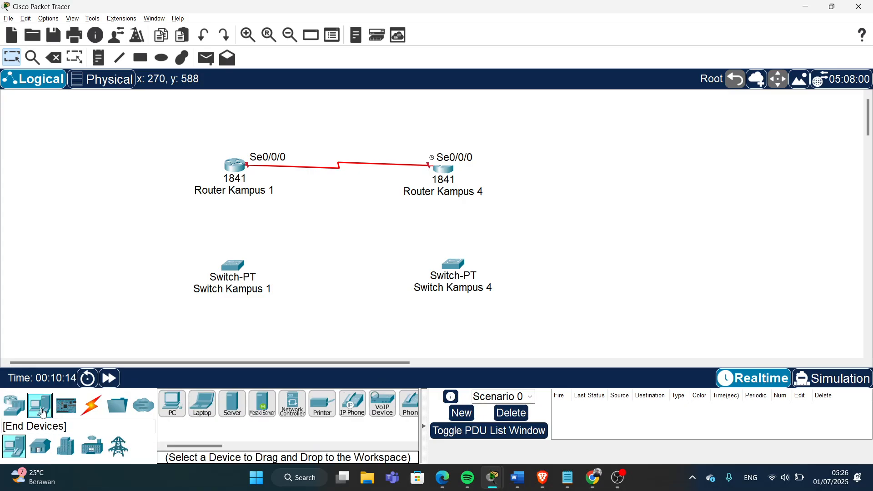
left_click(233, 409)
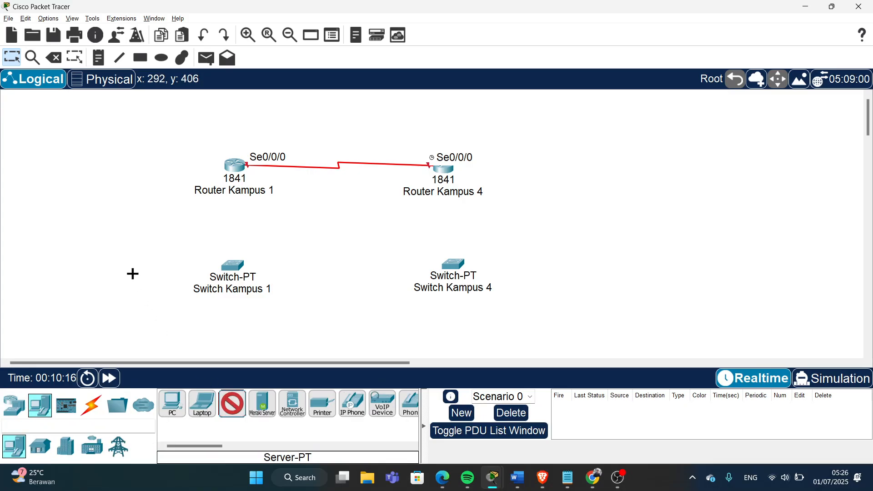
left_click(131, 228)
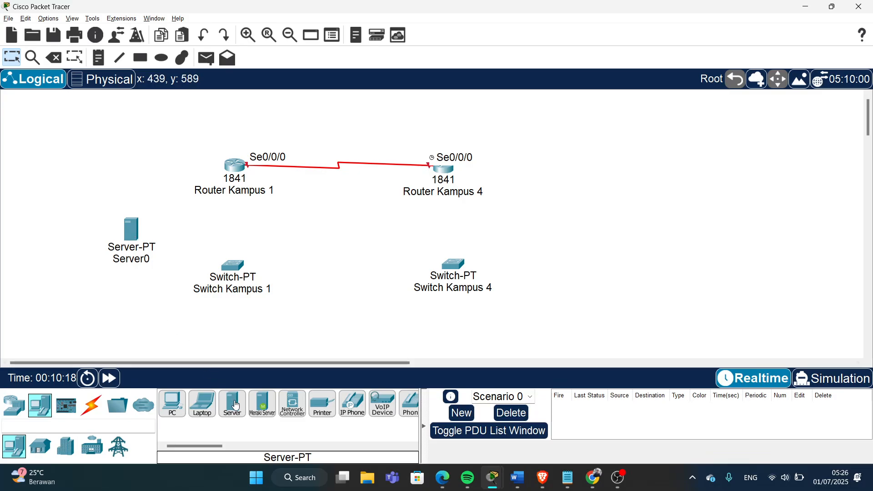
left_click(131, 311)
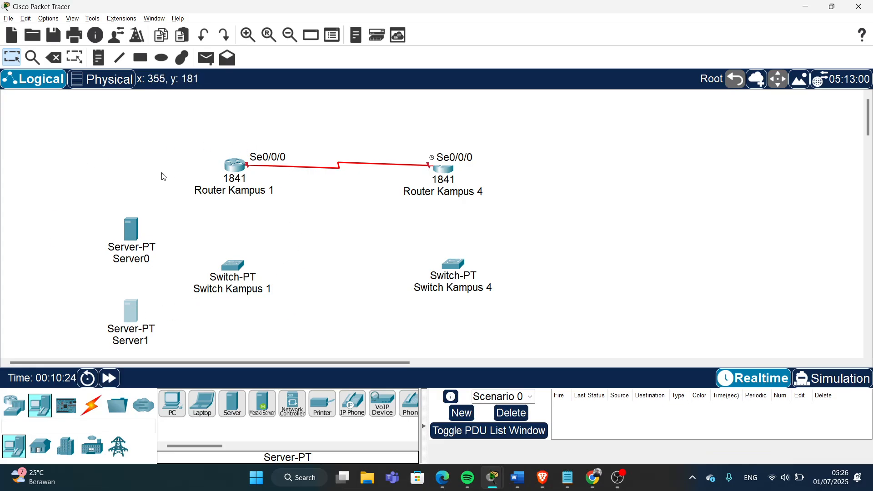
- Place two PC-PT computers right of Switch Kampus 4 and start renaming Server0
left_click(178, 405)
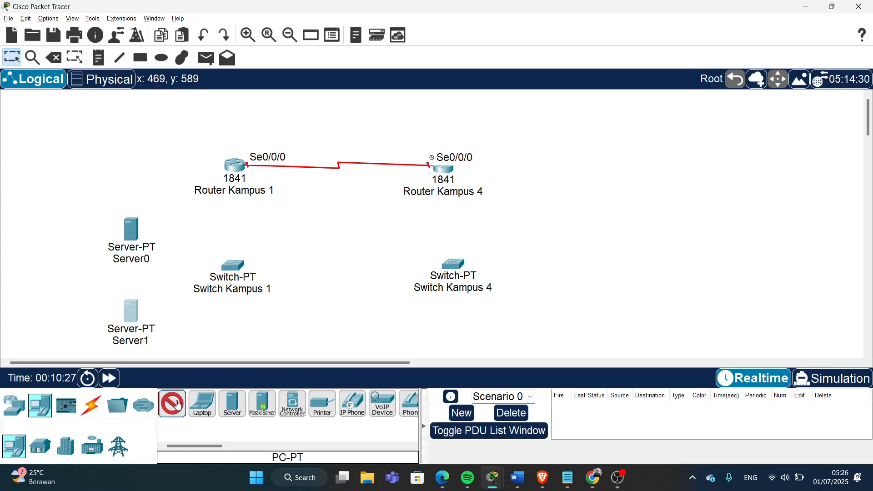
left_click(548, 218)
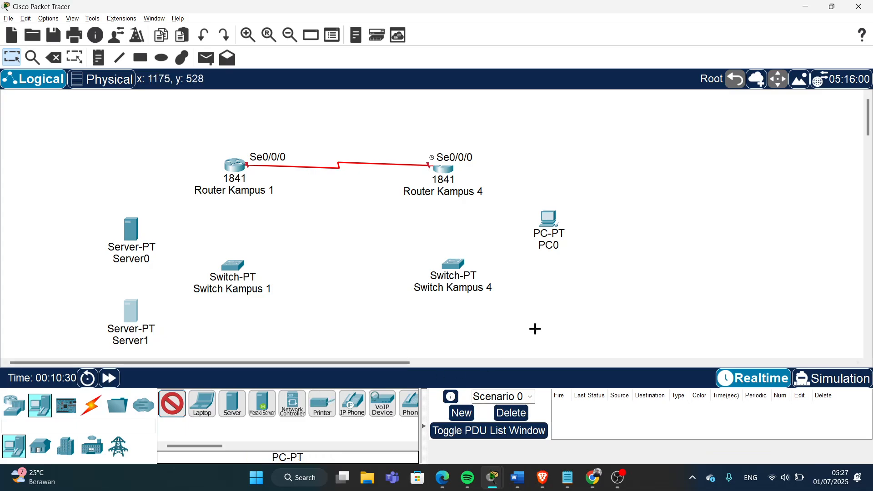
left_click(549, 315)
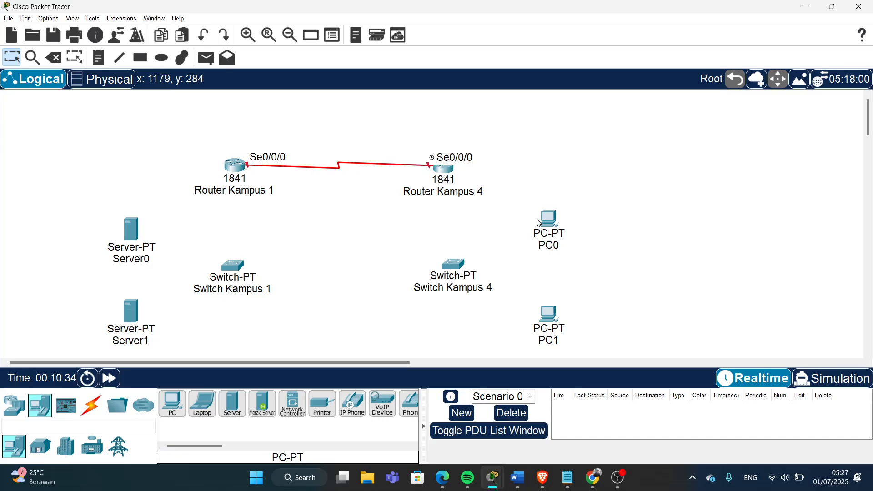
left_click(146, 262)
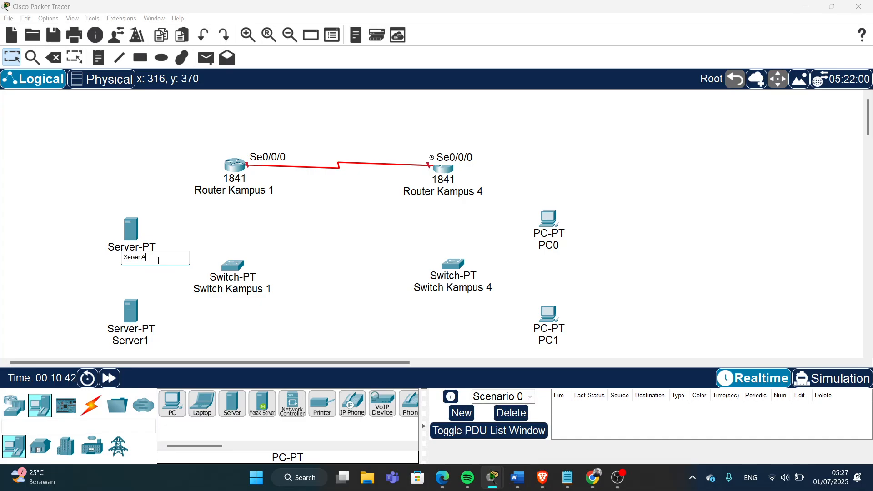
- Name Server0 'Server AAA' and rename Server1 to 'Server Internal Kampus 1'
left_click(121, 186)
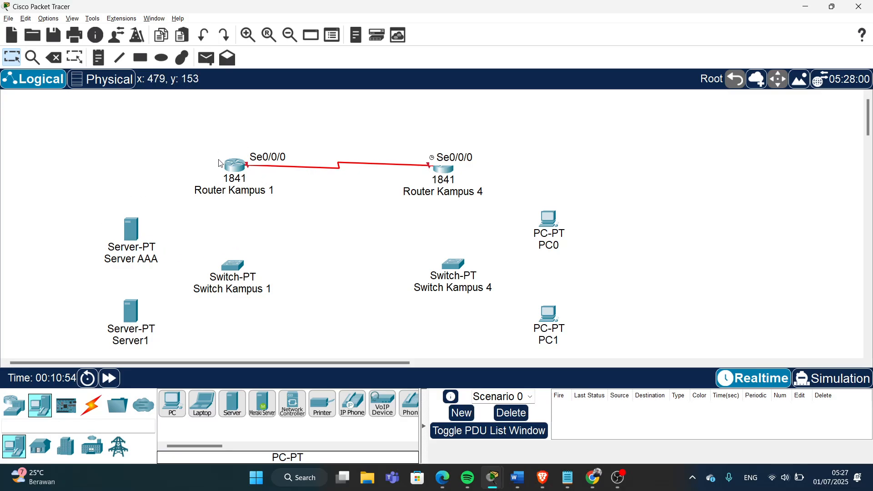
left_click(145, 345)
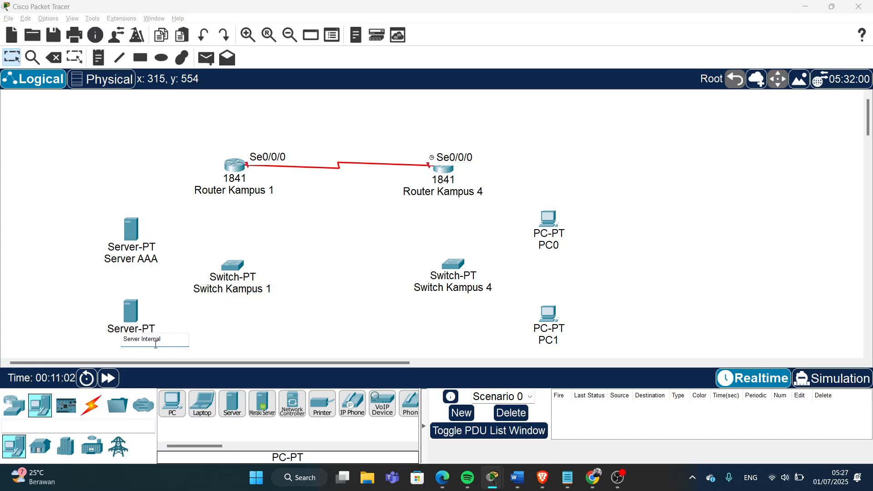
type("Internal Kampus 1")
left_click(245, 344)
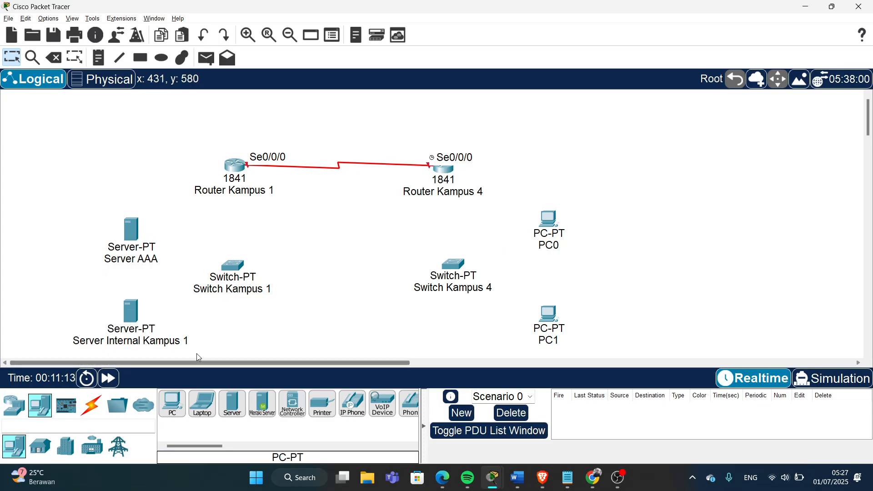
- Auto-cable Router Kampus 1, Server AAA and Server Internal Kampus 1 to Switch Kampus 1
left_click(96, 415)
left_click(173, 407)
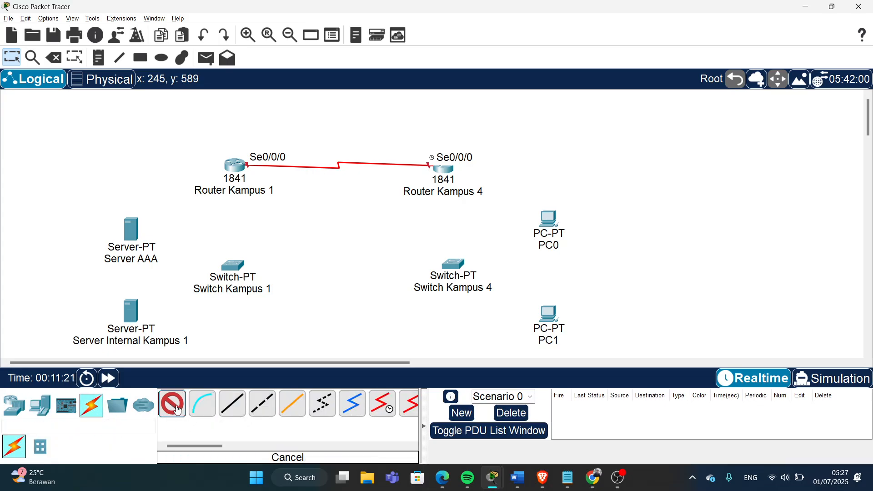
left_click(236, 166)
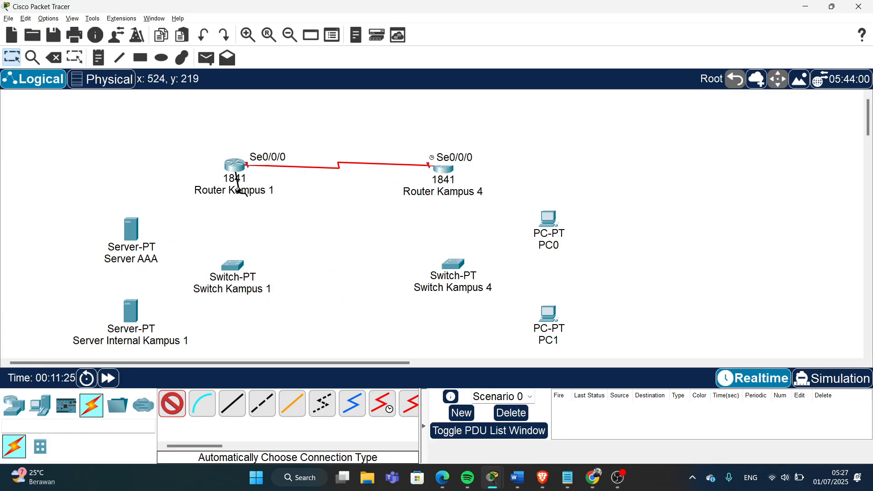
left_click(232, 266)
left_click(173, 405)
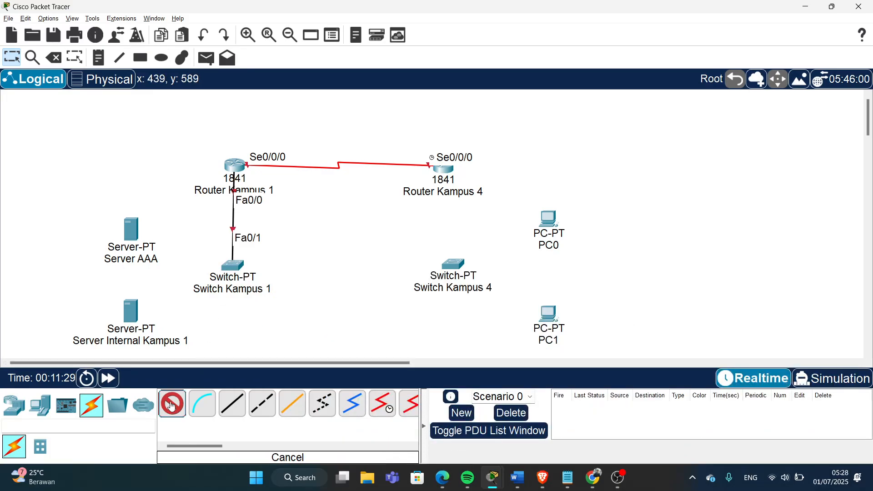
left_click(233, 265)
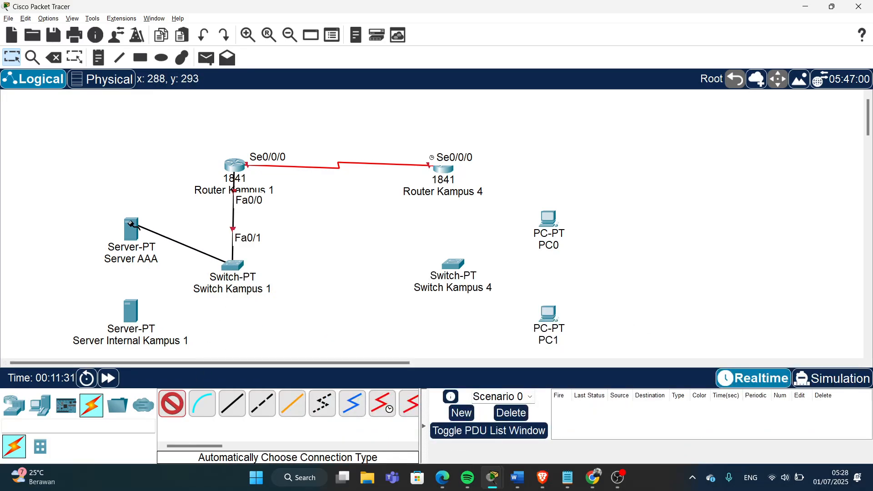
left_click(131, 229)
left_click(168, 408)
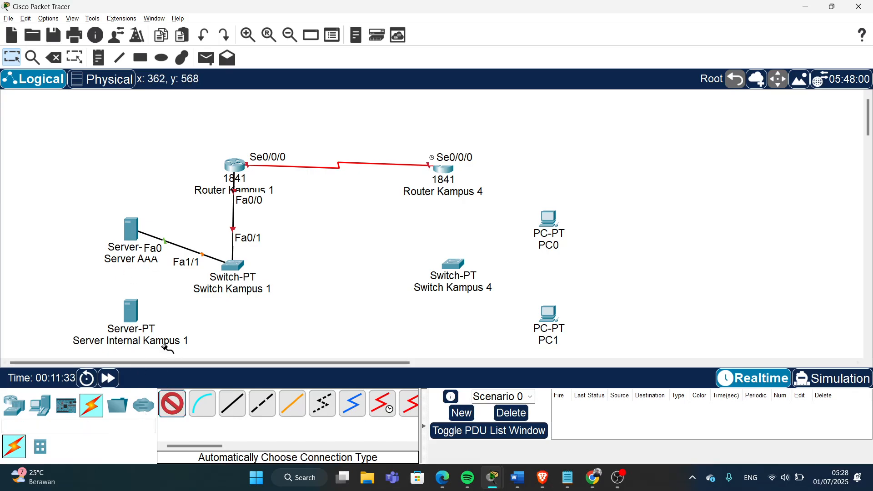
left_click(128, 311)
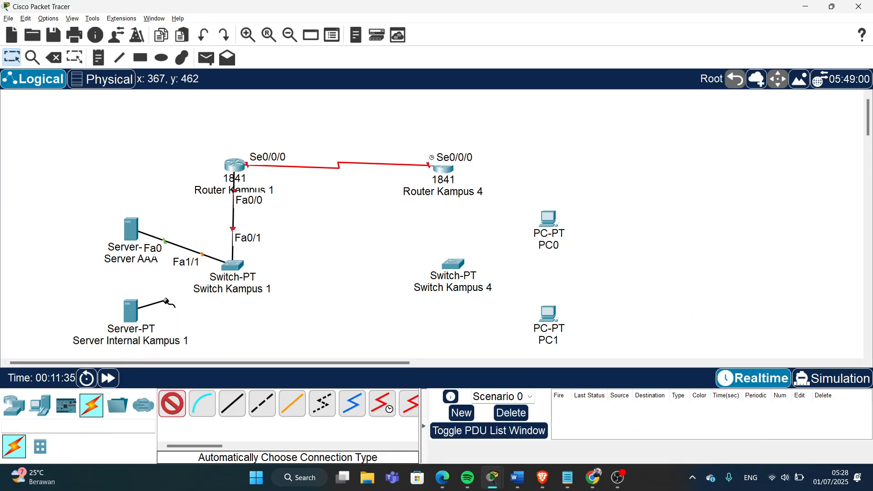
left_click(228, 268)
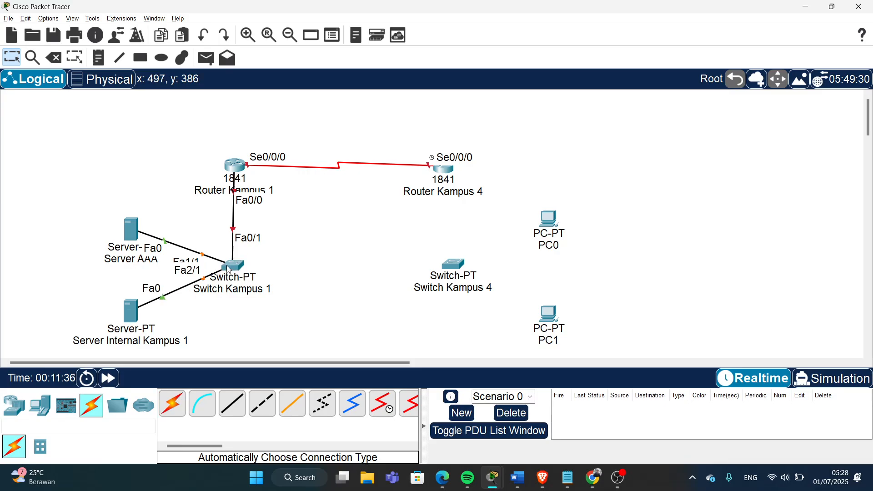
- Auto-cable Router Kampus 4, PC0 and PC1 to Switch Kampus 4
left_click(173, 404)
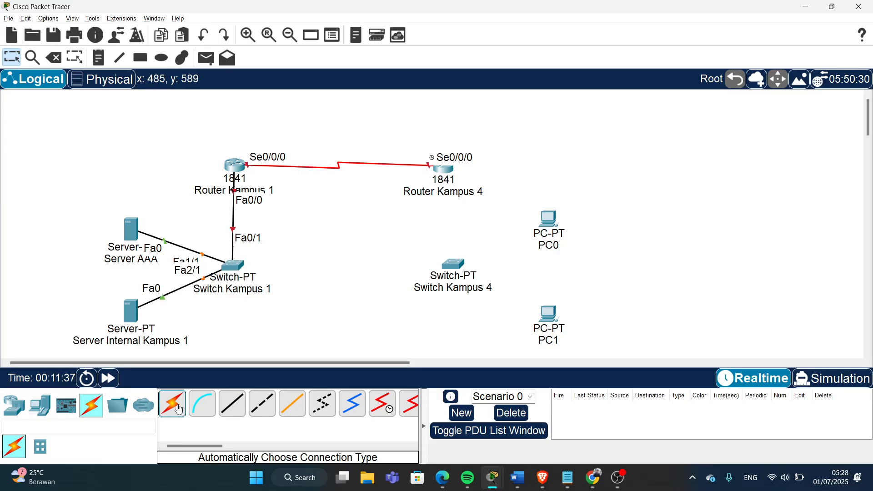
left_click(444, 173)
left_click(454, 266)
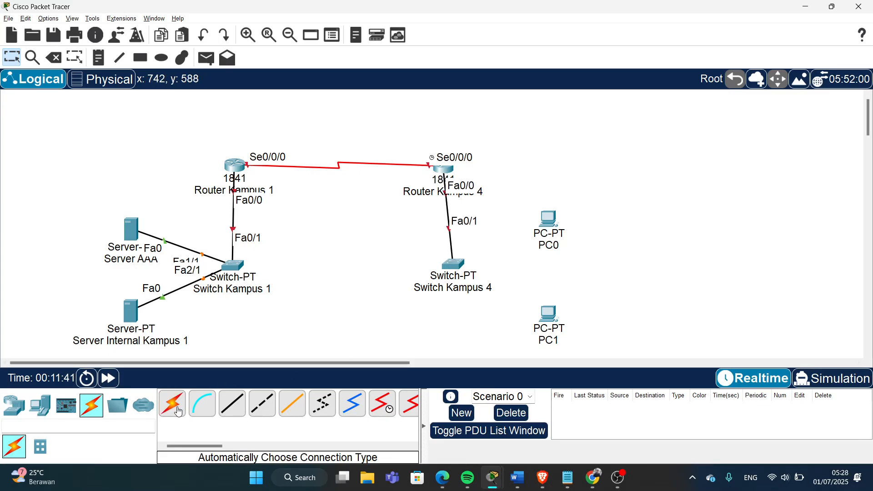
left_click(550, 223)
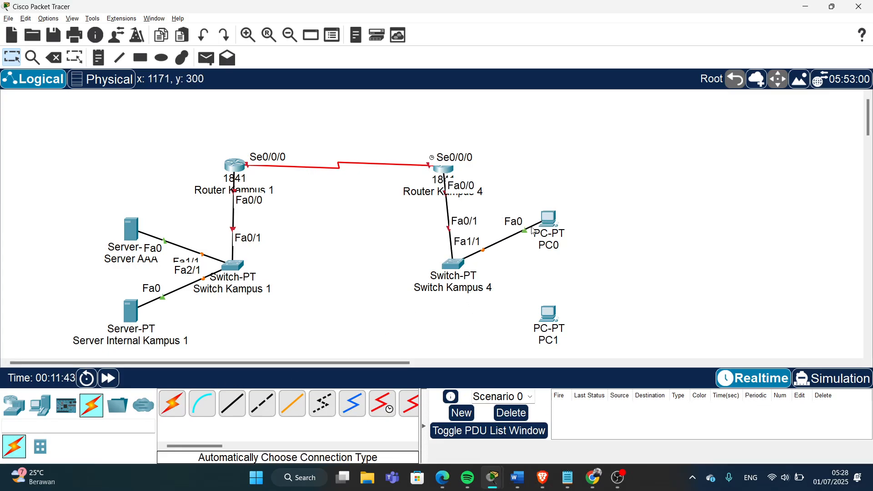
left_click(174, 403)
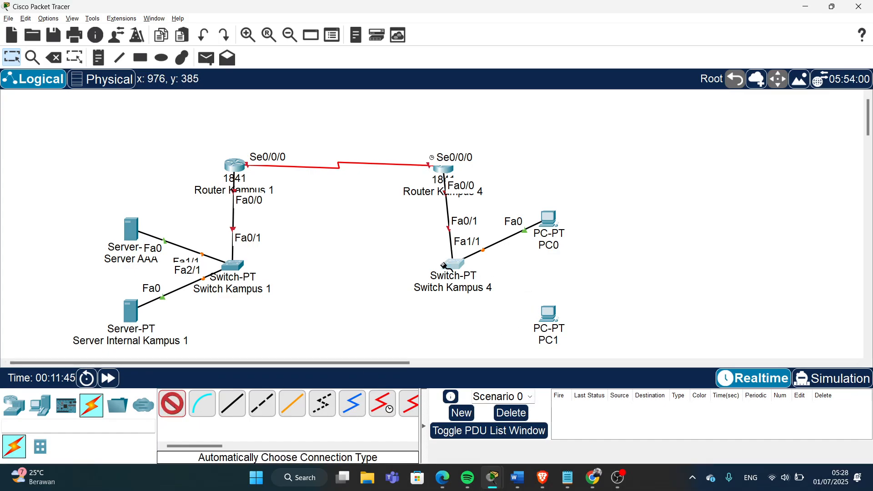
left_click(453, 265)
left_click(549, 321)
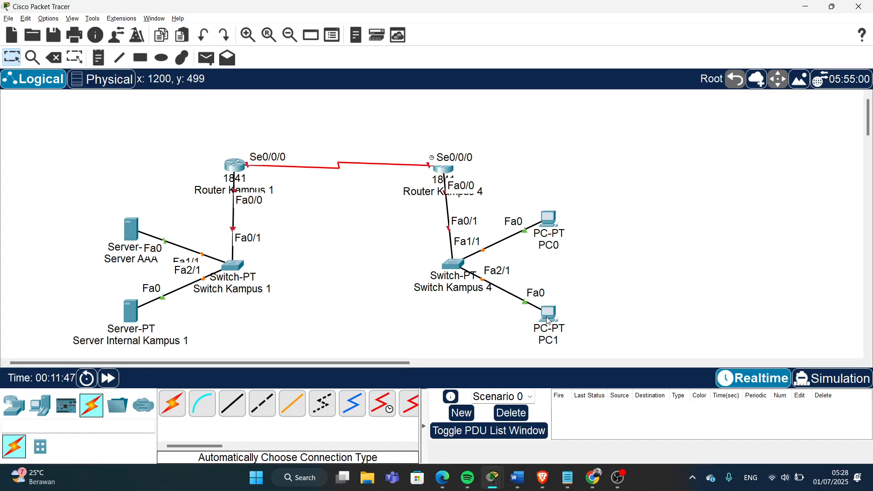
mouse_move(548, 321)
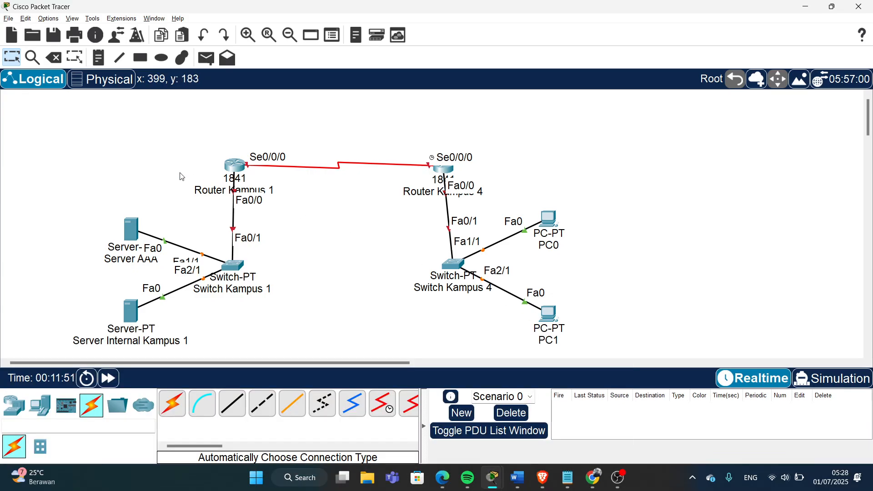
- Shift the topology up and right, then nudge Switch Kampus 4, PC1 and PC0 into place
left_click_drag(68, 145, 600, 296)
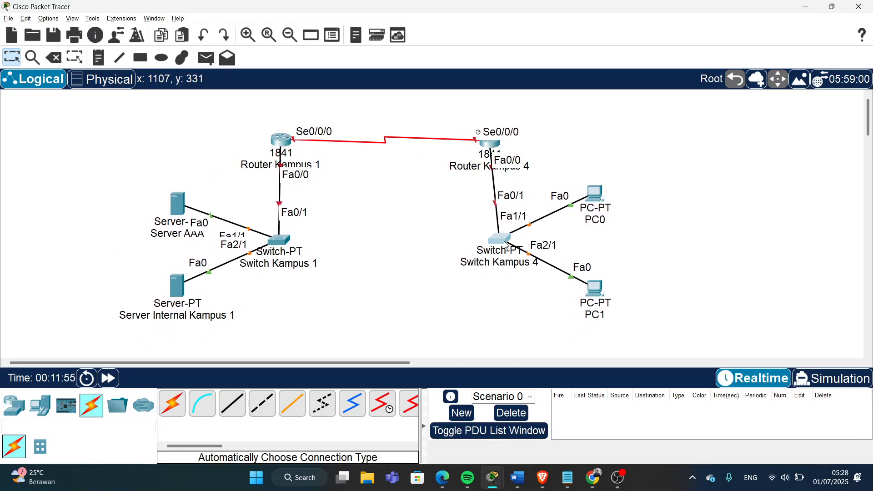
left_click_drag(506, 244, 499, 258)
left_click_drag(592, 287, 599, 293)
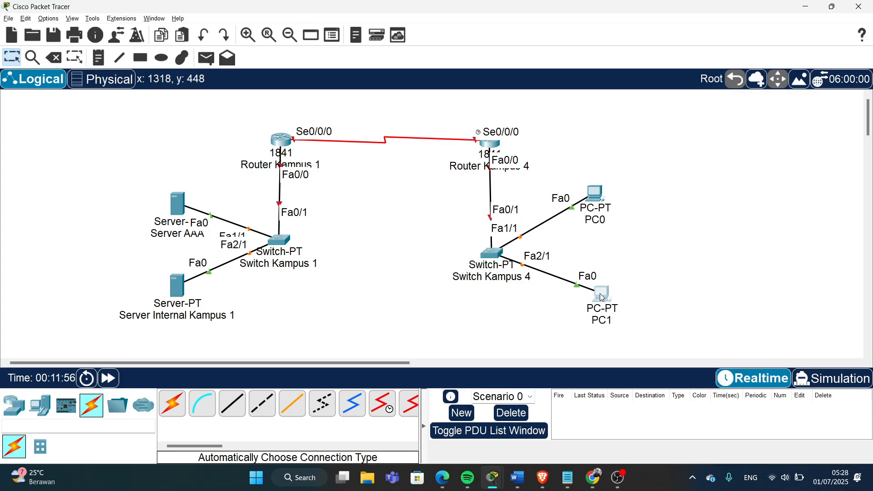
left_click_drag(600, 207, 601, 201)
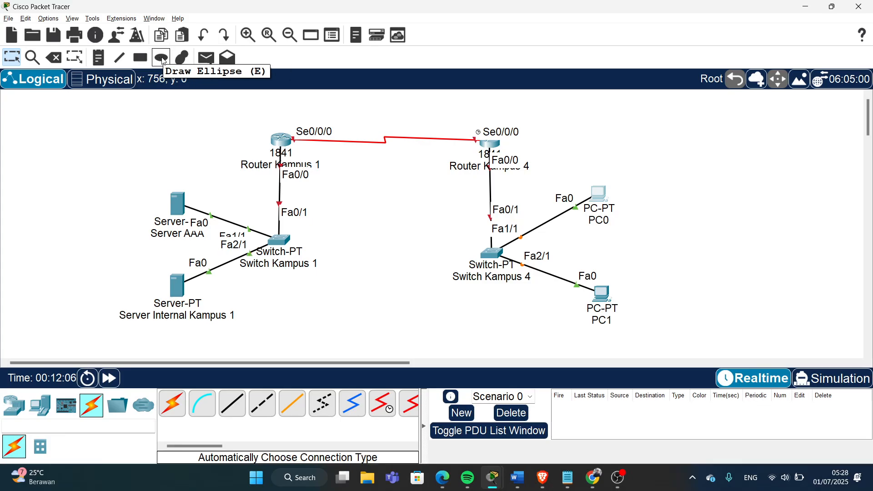
- Draw a cyan-filled freeform area around the Kampus 1 devices
left_click(181, 59)
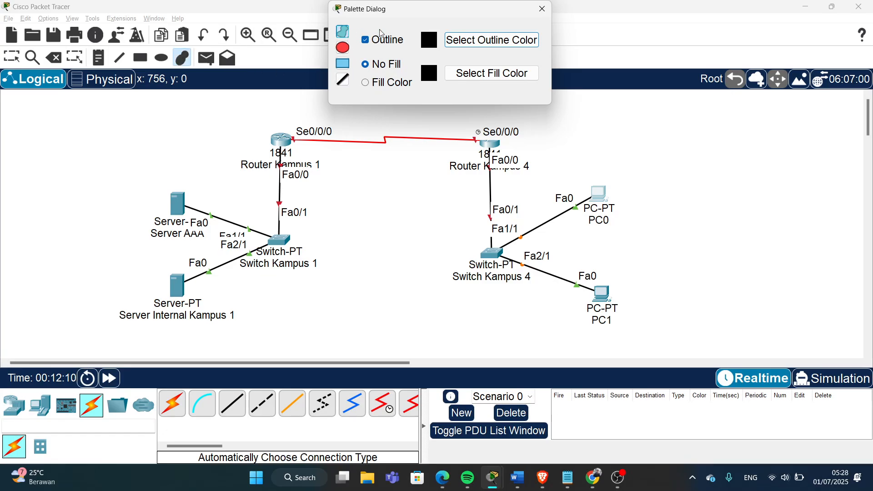
left_click(369, 86)
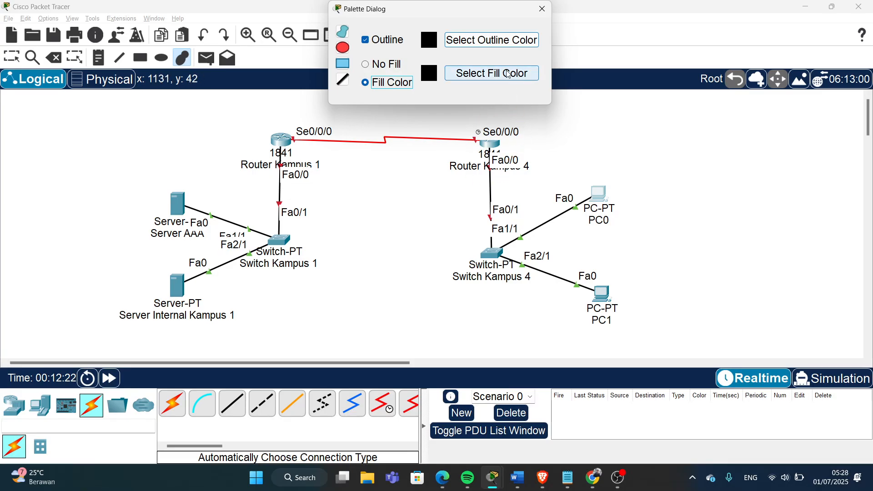
left_click(486, 75)
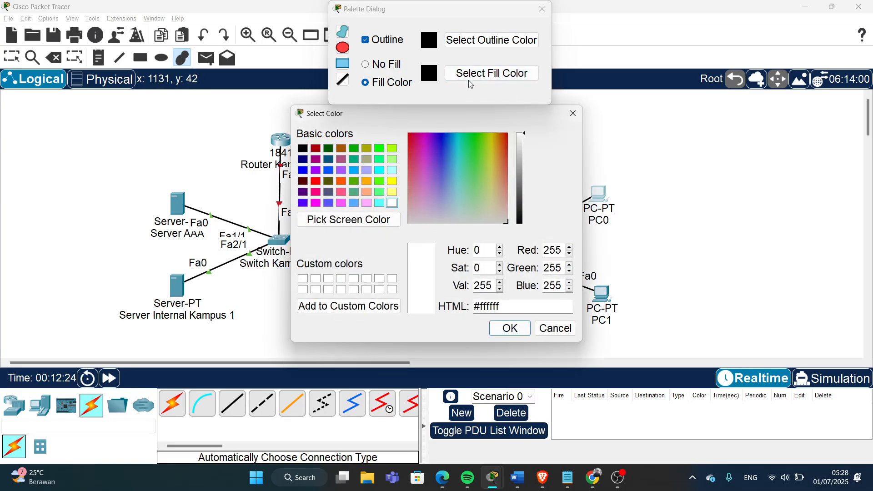
left_click(379, 170)
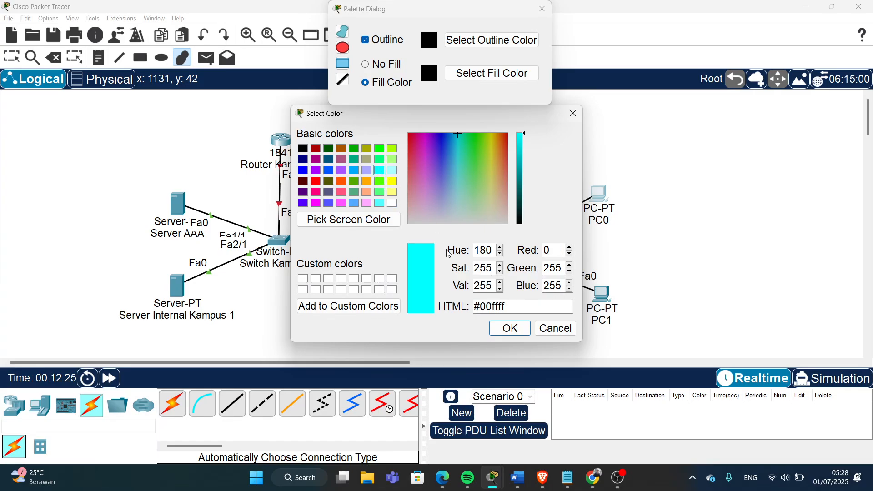
left_click(517, 335)
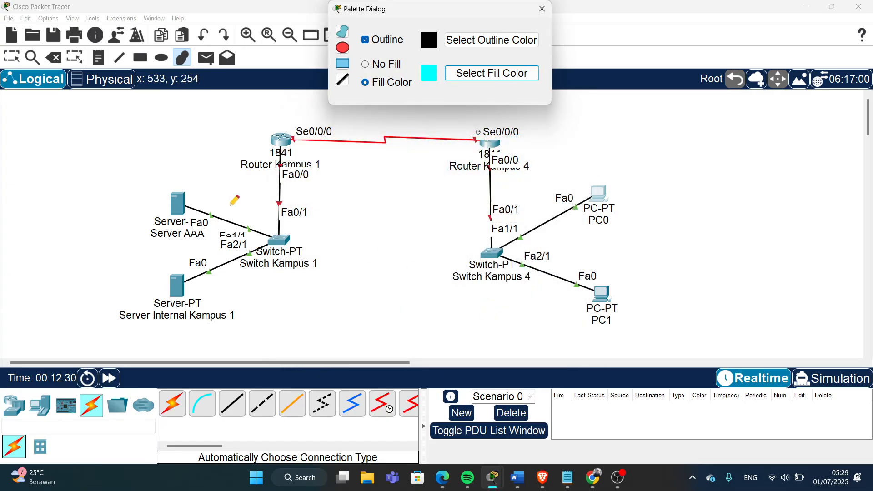
mouse_move(72, 138)
left_mouse_down()
mouse_move(69, 191)
mouse_move(86, 288)
mouse_move(164, 345)
mouse_move(306, 322)
mouse_move(381, 211)
mouse_move(339, 115)
mouse_move(224, 99)
mouse_move(107, 103)
mouse_move(70, 120)
left_mouse_up()
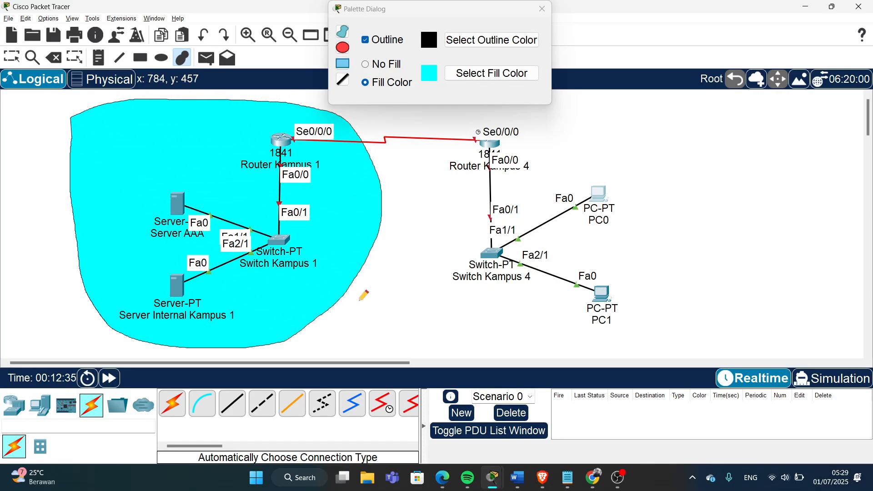
- Draw a light yellow-filled area around the Kampus 4 devices
left_click(487, 77)
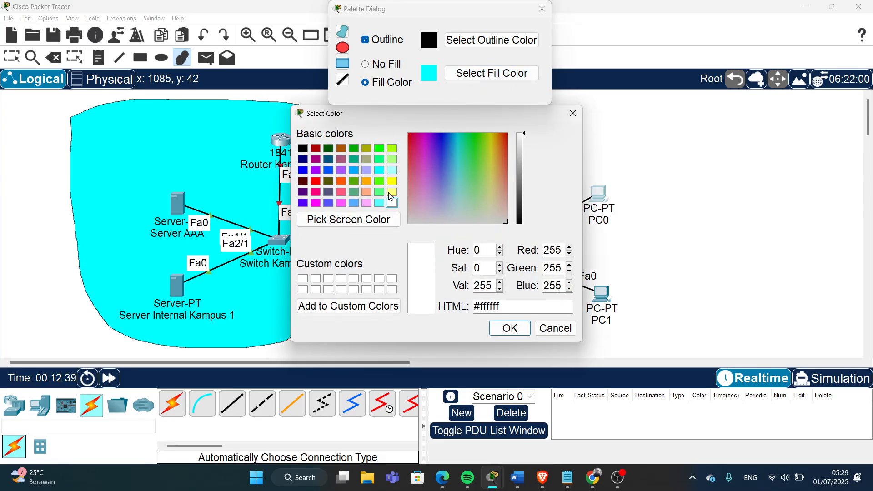
left_click(391, 193)
left_click(508, 328)
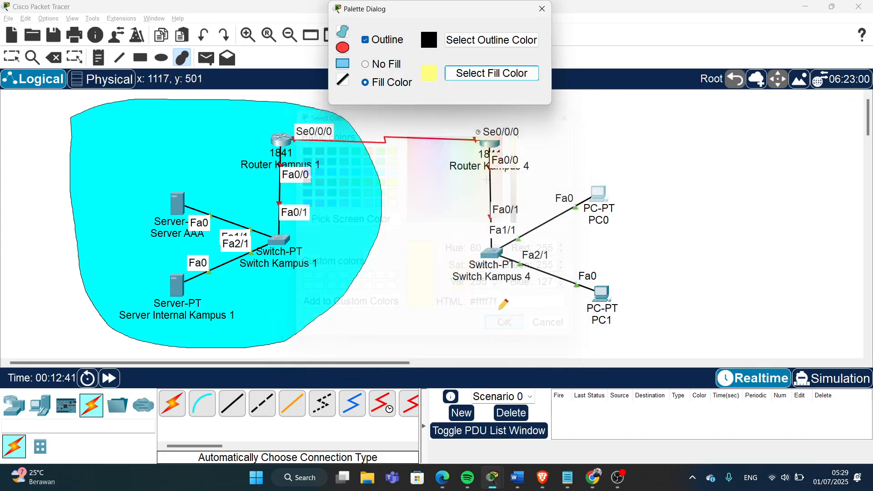
mouse_move(430, 116)
left_mouse_down()
mouse_move(454, 282)
mouse_move(518, 328)
mouse_move(653, 338)
mouse_move(693, 196)
mouse_move(630, 125)
mouse_move(539, 107)
mouse_move(435, 107)
left_mouse_up()
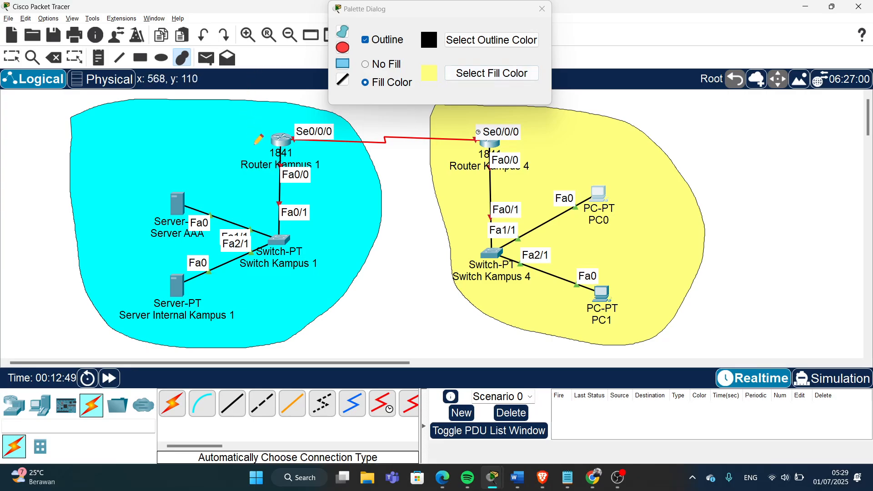
- Draw a green-filled area around both routers and close the drawing palette
left_click(492, 73)
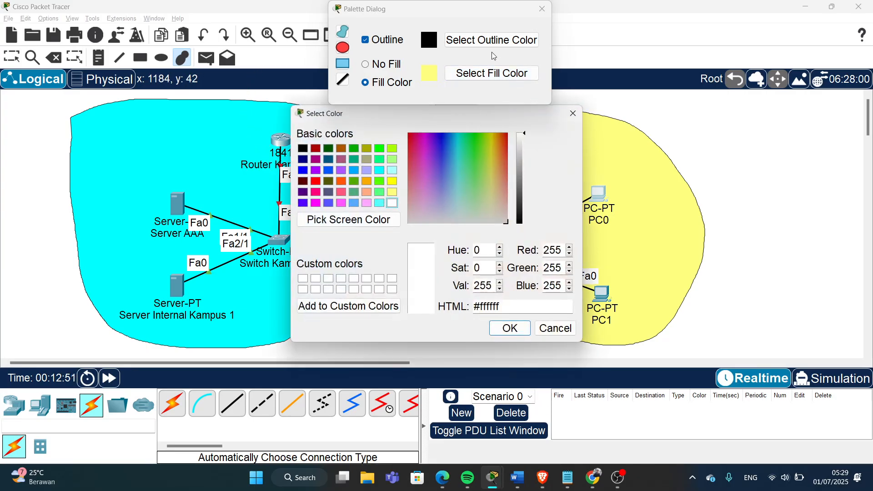
left_click(379, 159)
left_click(509, 328)
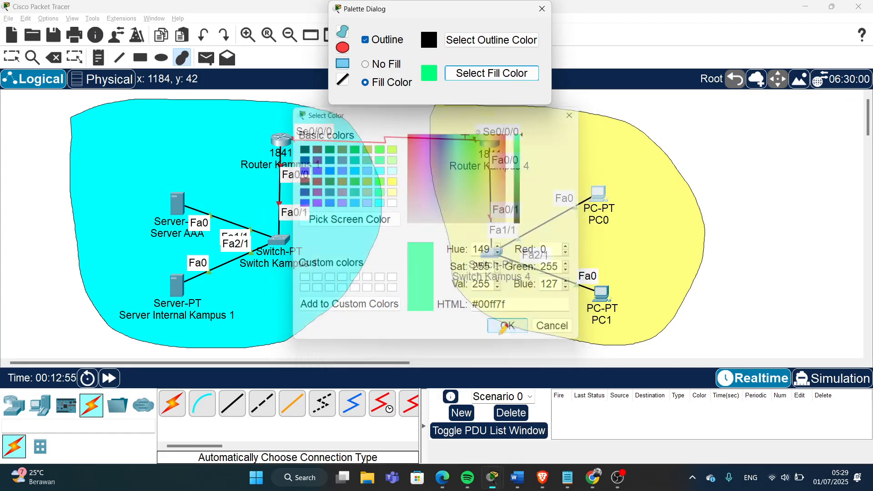
mouse_move(245, 125)
left_mouse_down()
mouse_move(228, 136)
mouse_move(256, 188)
mouse_move(473, 191)
mouse_move(549, 163)
mouse_move(508, 117)
mouse_move(235, 106)
mouse_move(229, 136)
left_mouse_up()
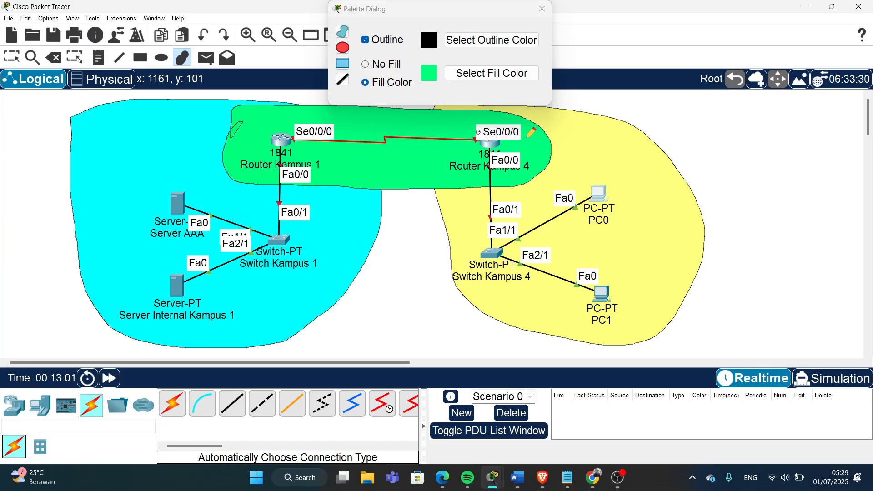
left_click(542, 9)
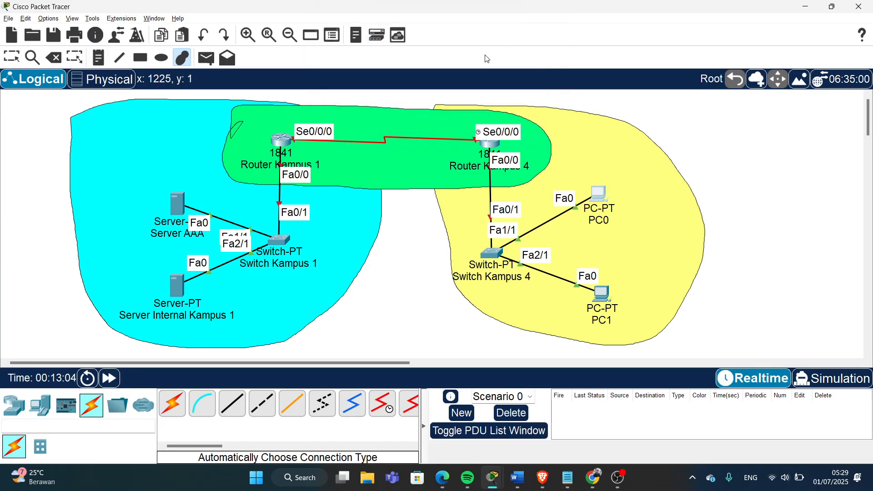
- Add a 'Net: 10.10.10.0/24' note just above the serial link between the routers
left_click(99, 57)
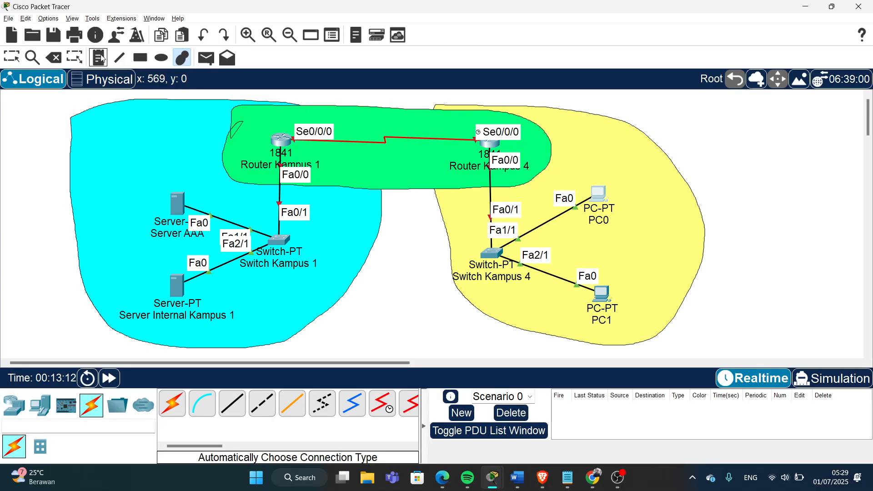
left_click(394, 256)
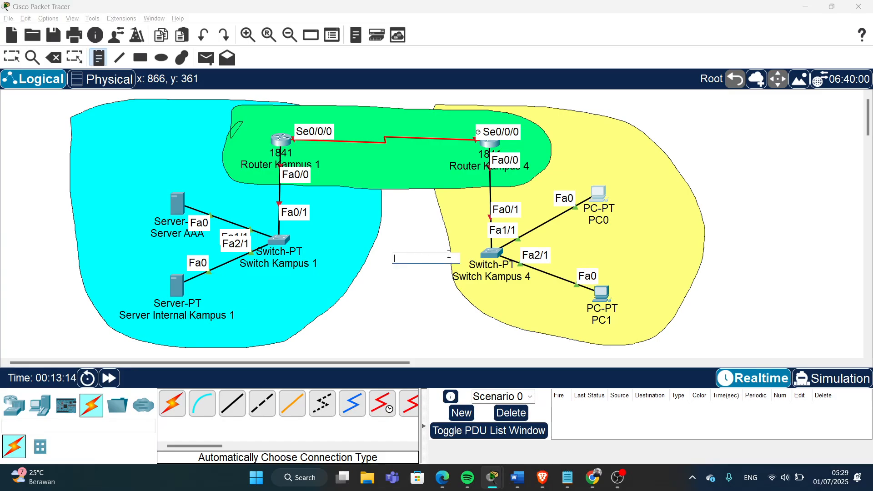
left_click(358, 127)
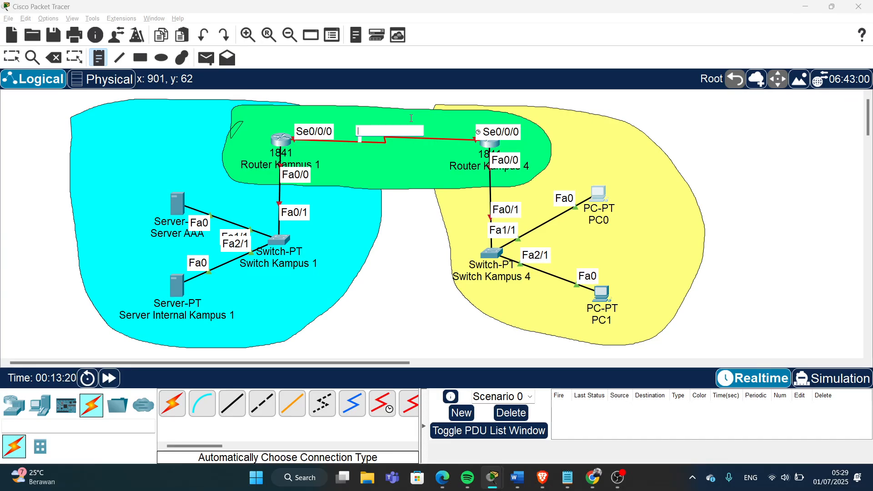
type("Net: 10.10.10.0/")
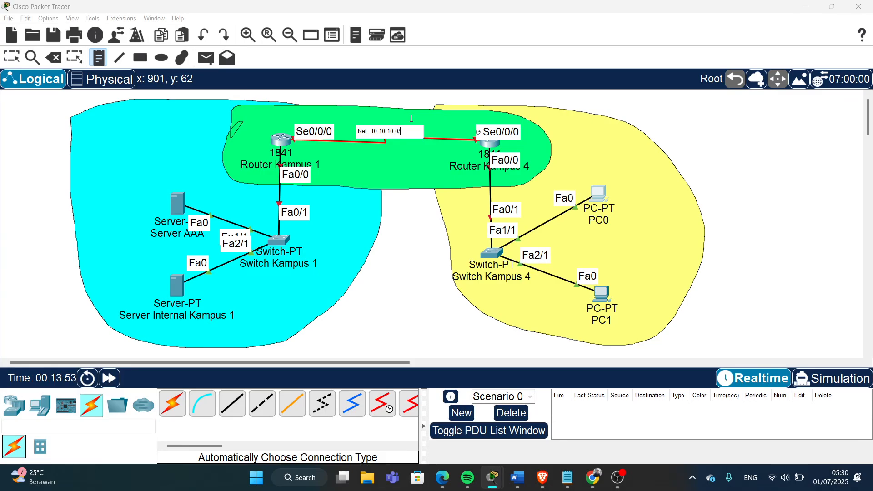
type("24")
left_click(18, 62)
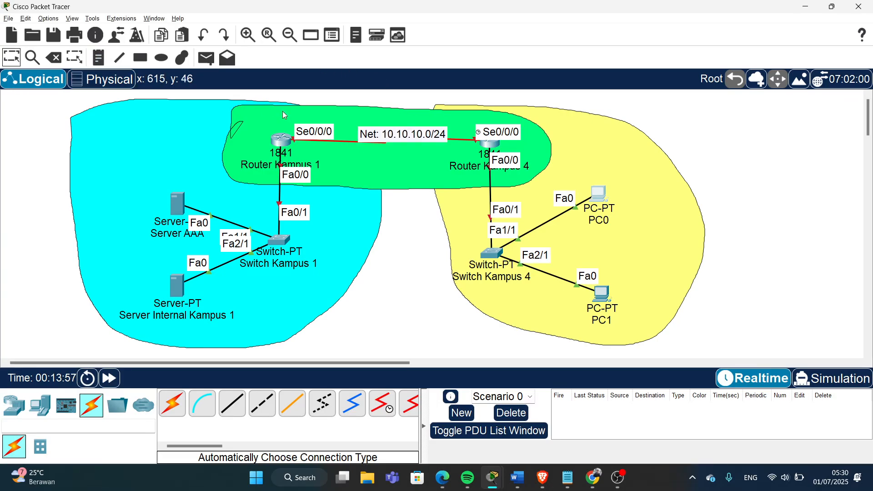
left_click_drag(405, 136, 400, 126)
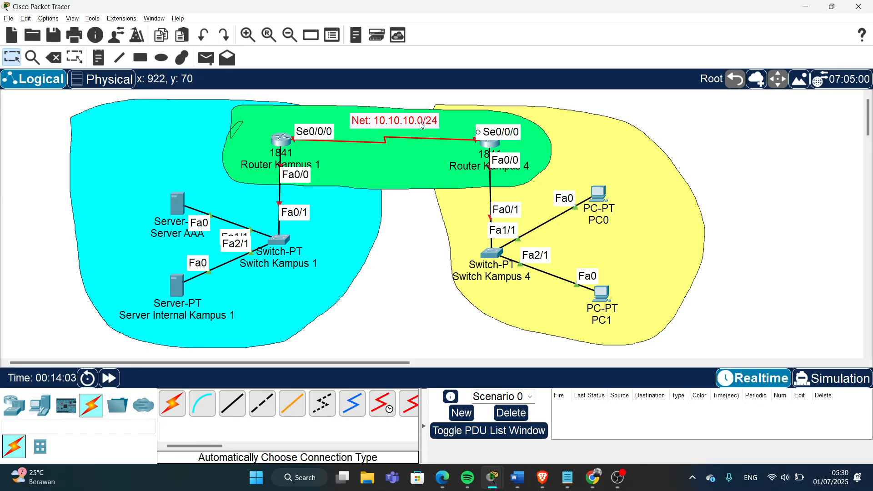
mouse_move(419, 122)
left_mouse_down()
mouse_move(411, 121)
mouse_move(418, 111)
left_mouse_up()
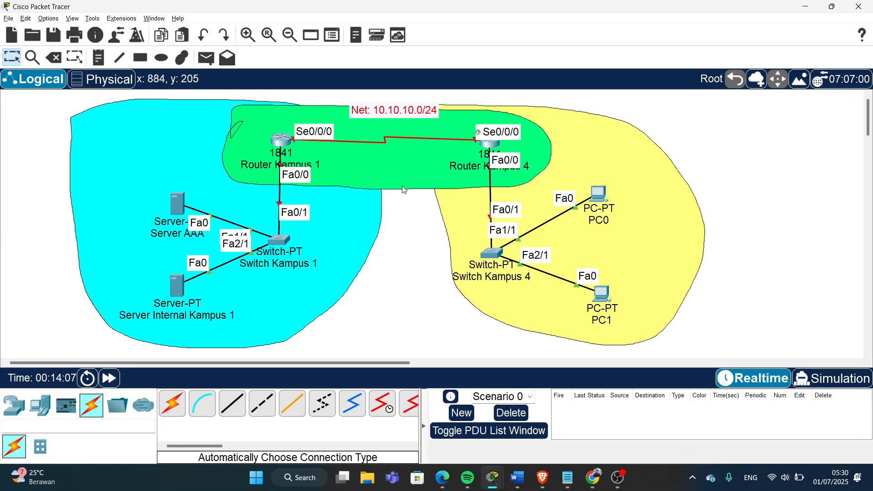
- Label the Router Kampus 1 LAN link with a 'Net: 129.168.1.0/24' note
left_click(99, 60)
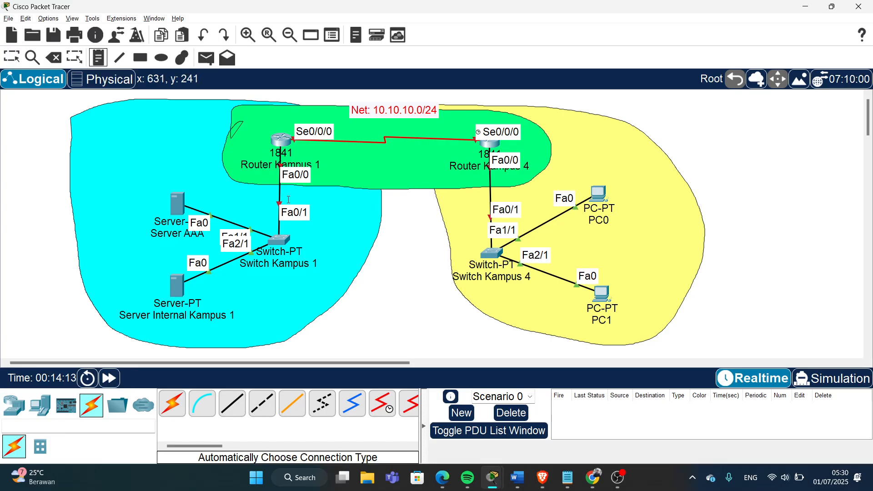
left_click(260, 191)
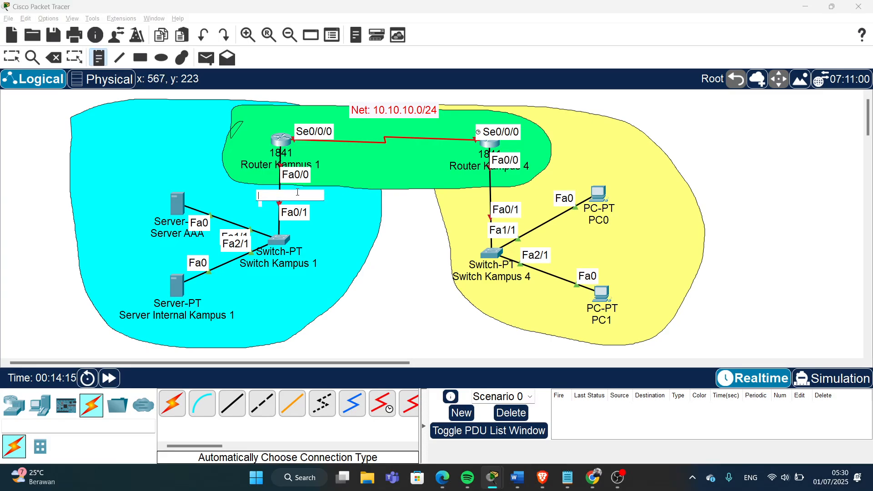
type("Net: ")
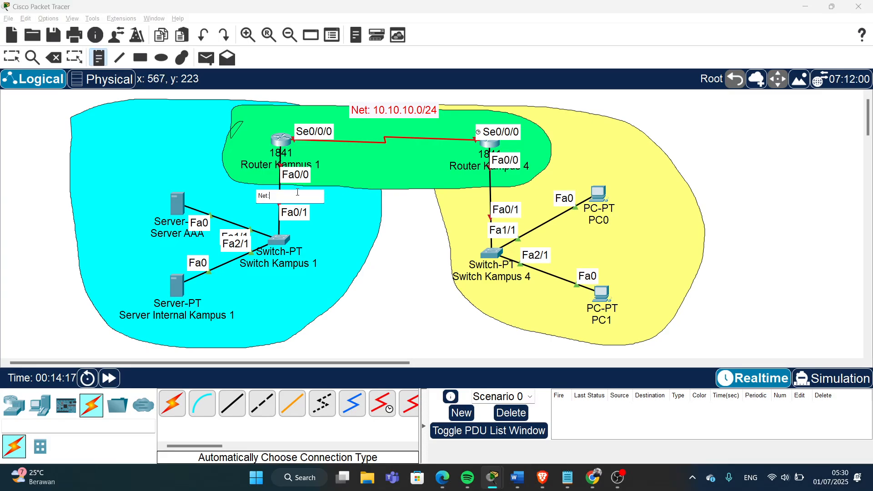
type("129.168.1.0/24")
left_click(11, 58)
left_click_drag(300, 205, 286, 200)
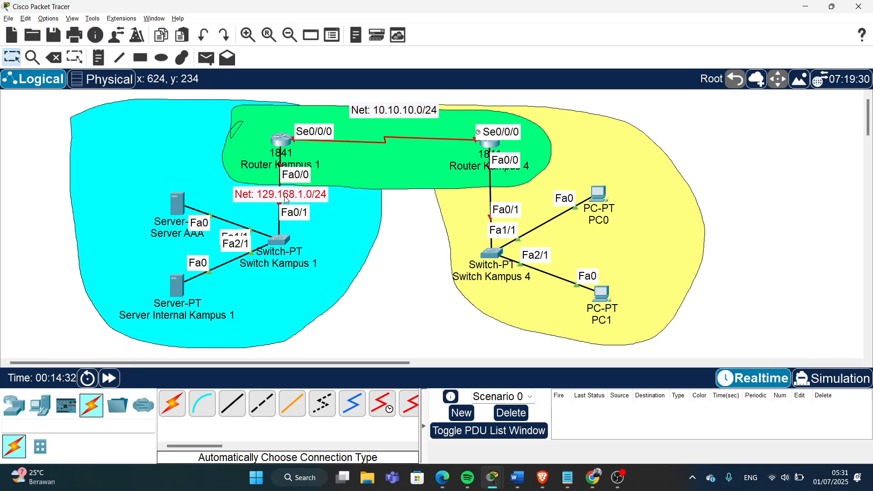
left_click(401, 246)
- Label the Router Kampus 4 LAN link 'Net: 192.168.1.0/24' and settle the 10.10.10.0/24 label
left_click(98, 58)
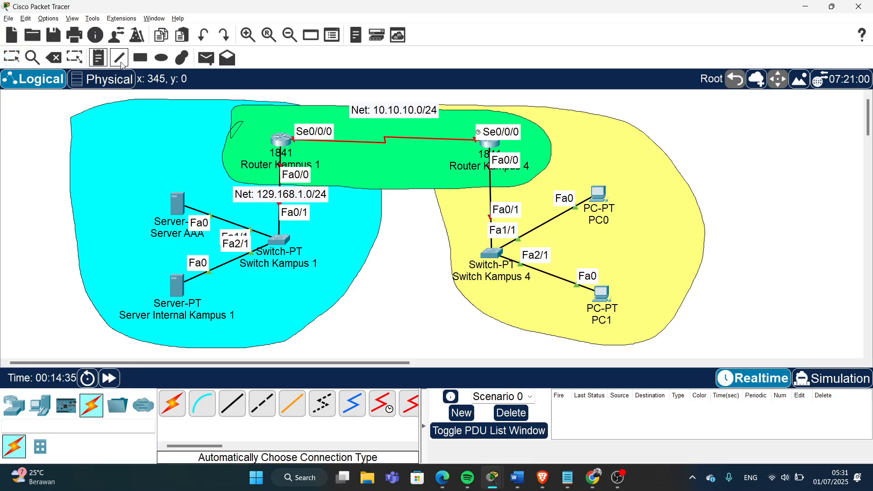
left_click(459, 194)
type("Net")
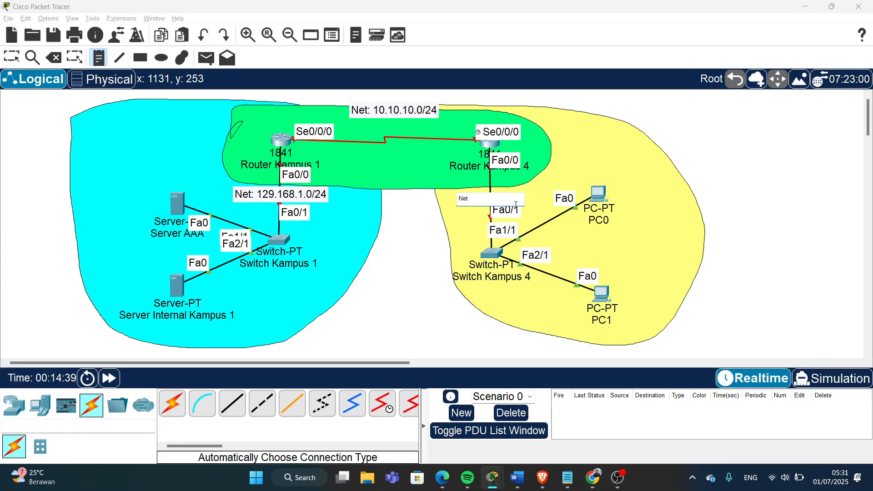
type(": 192.168.1.0/24")
left_click(12, 57)
left_click_drag(529, 203, 514, 197)
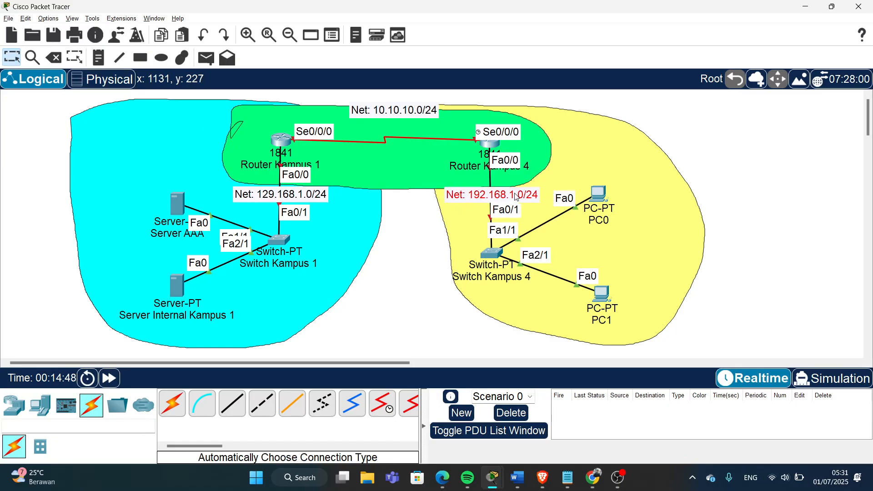
left_click(423, 242)
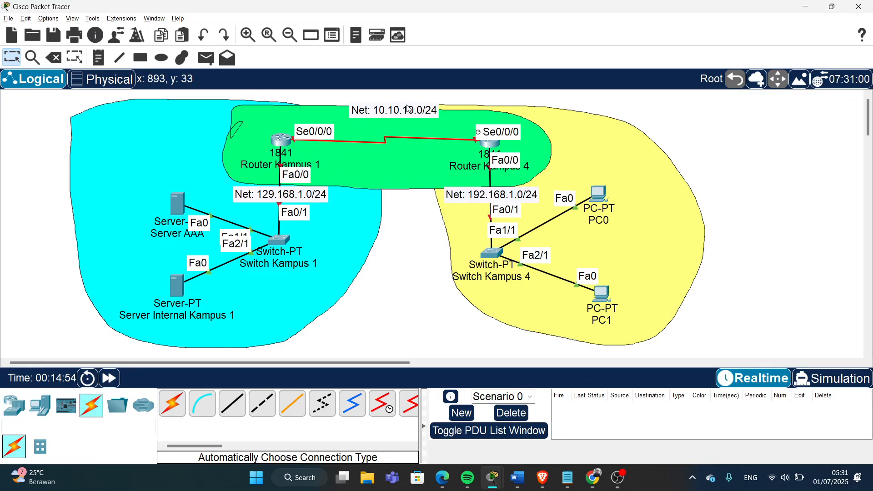
left_click_drag(408, 112, 408, 120)
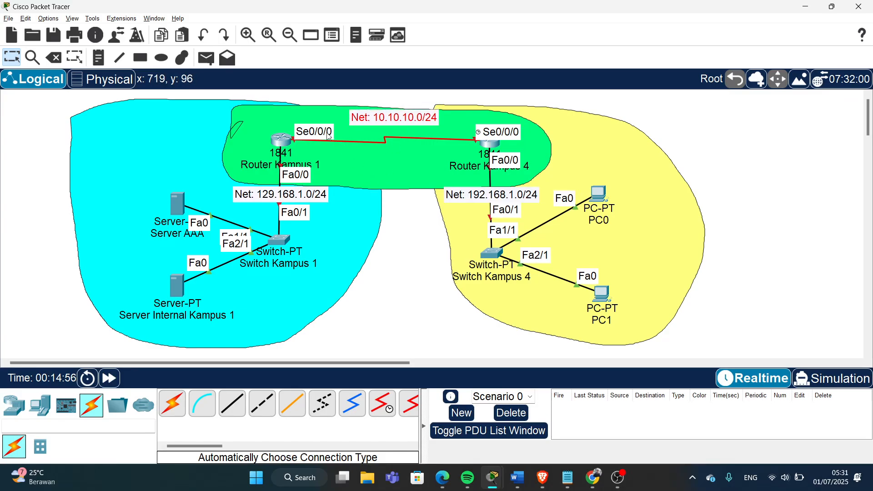
left_click(279, 143)
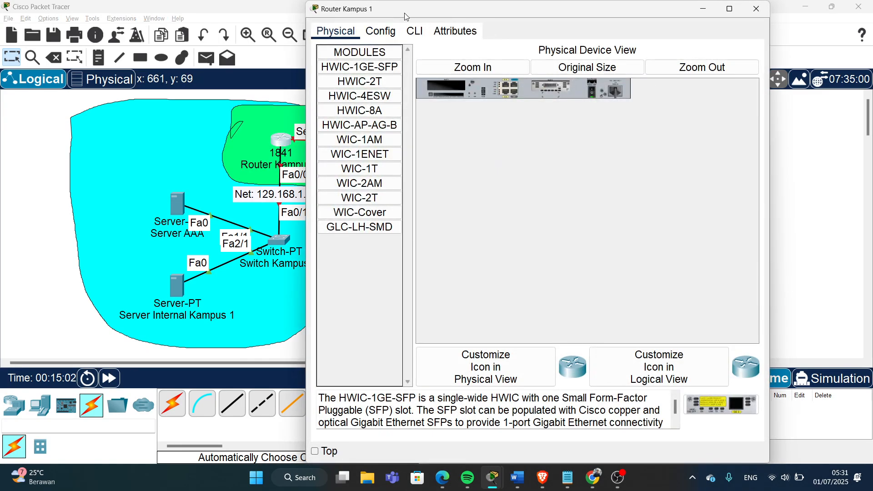
- Set Router Kampus 1's Serial0/0/0 to 10.10.10.1 with mask 255.255.255.0 and port status on
left_click(394, 38)
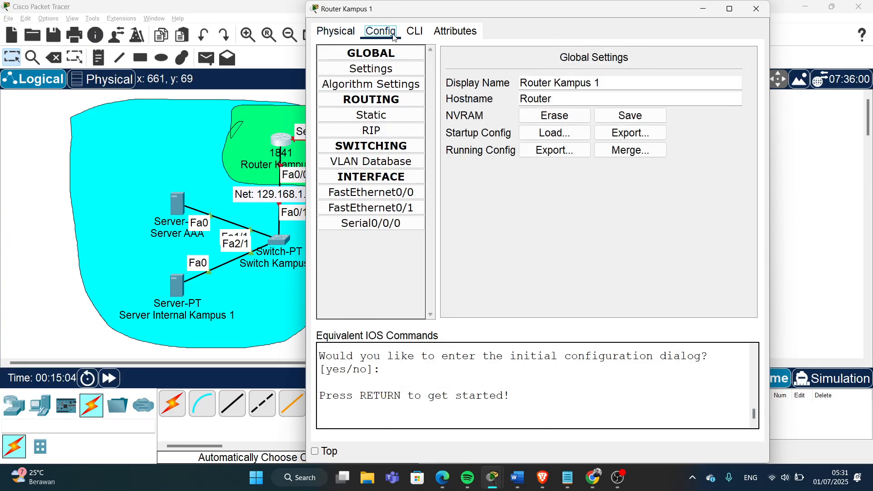
left_click(398, 226)
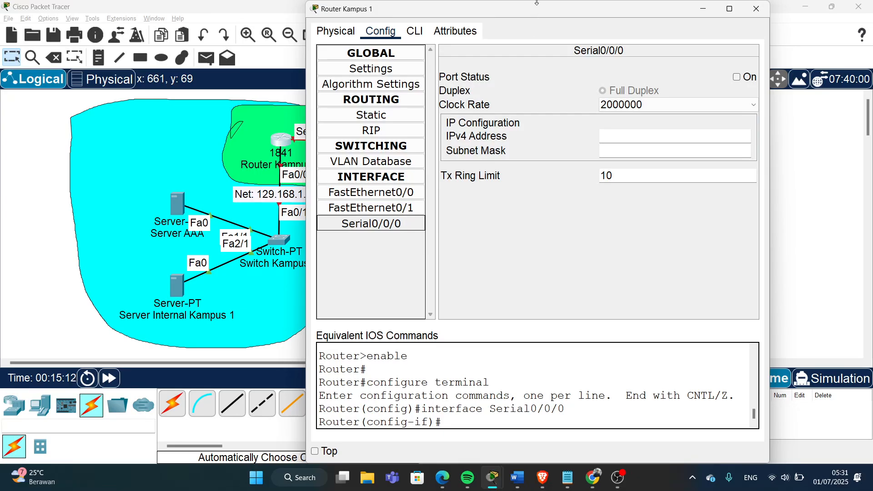
left_click_drag(538, 14, 389, 219)
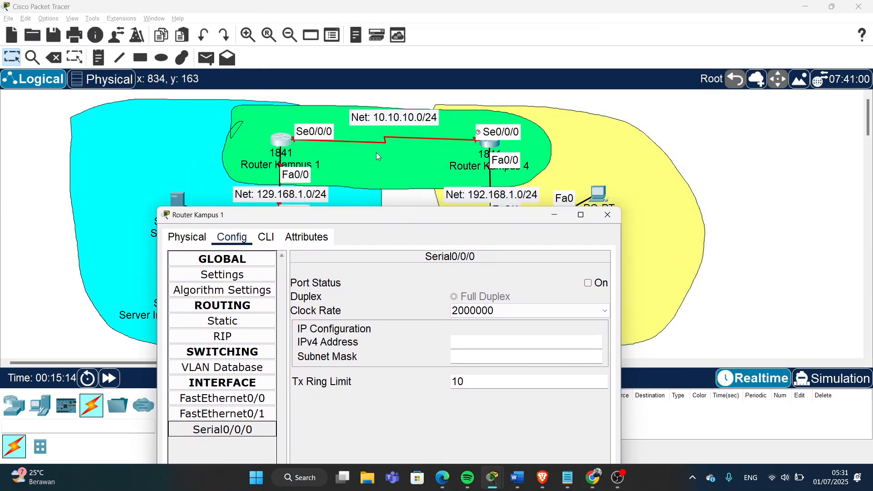
left_click(490, 345)
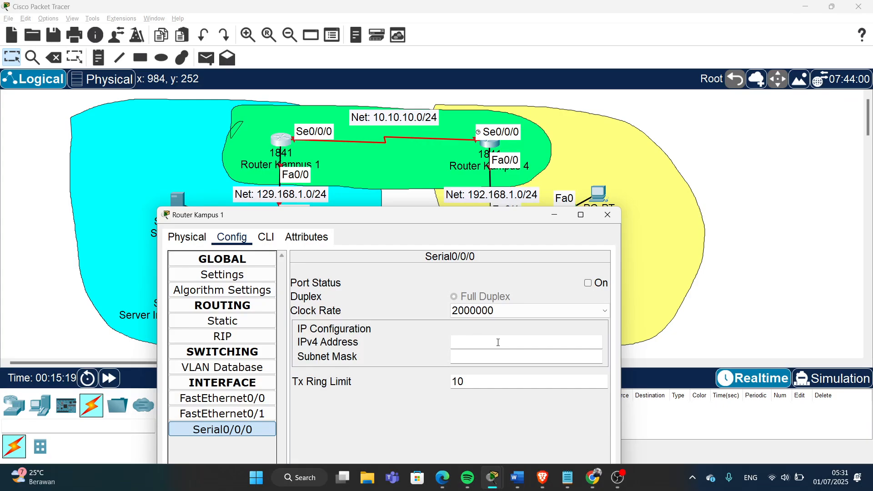
type("10.10.10.1")
left_click(589, 283)
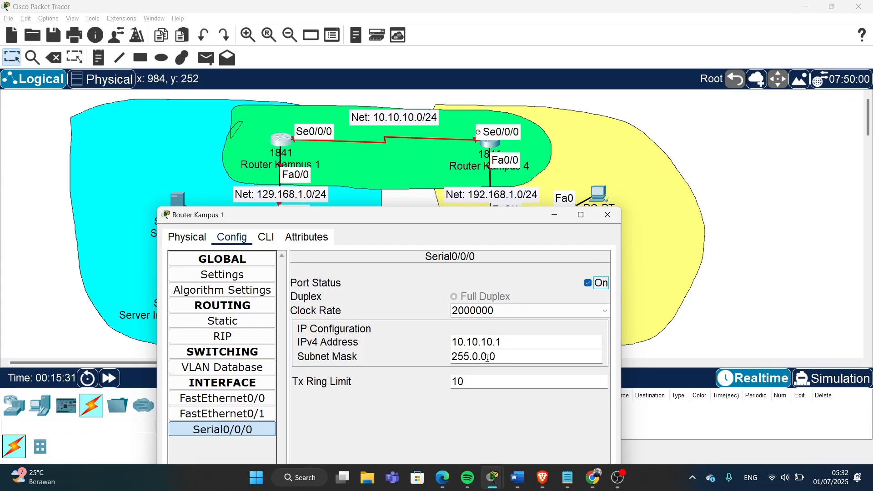
left_click_drag(487, 358, 473, 358)
type("255.255.")
left_click(408, 404)
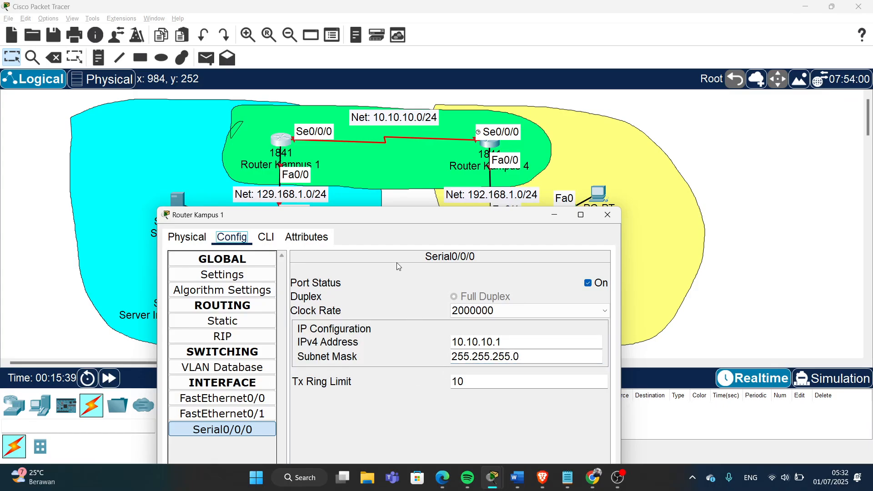
- Bring FastEthernet0/0 up at 129.168.1.1 with mask 255.255.255.0, then close Router Kampus 1
left_click(245, 400)
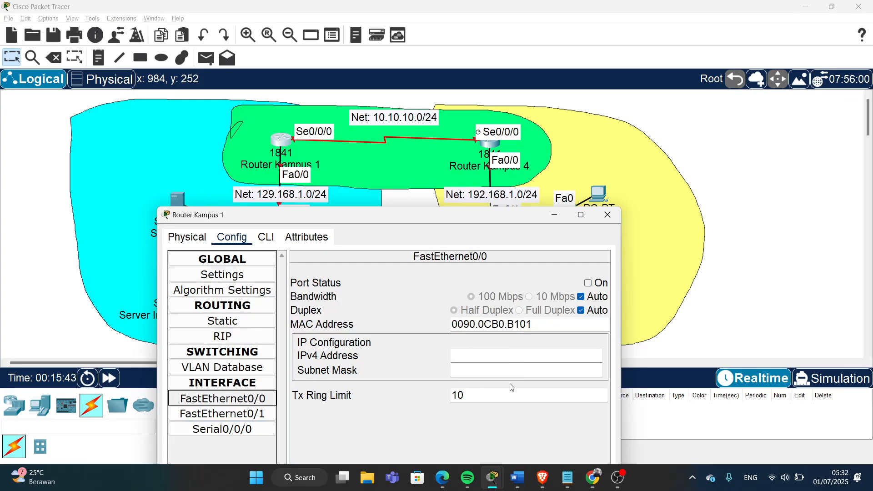
left_click(518, 351)
left_click_drag(417, 221, 613, 126)
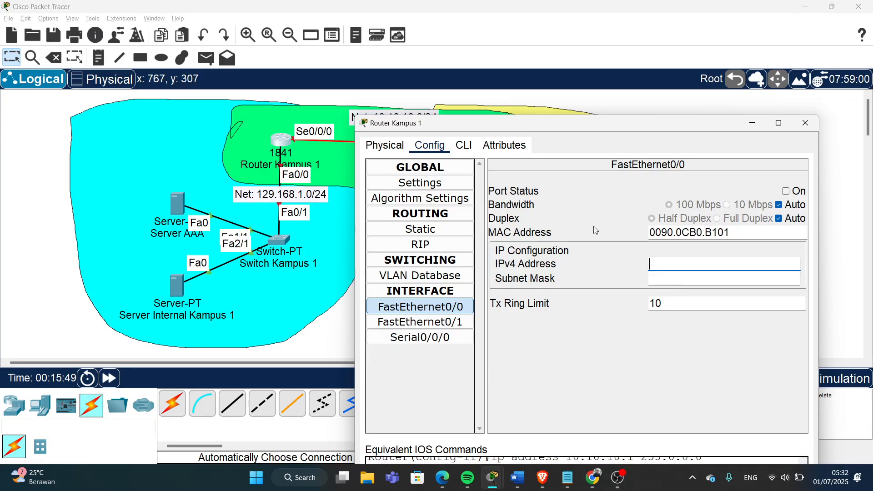
type("129.168.1.")
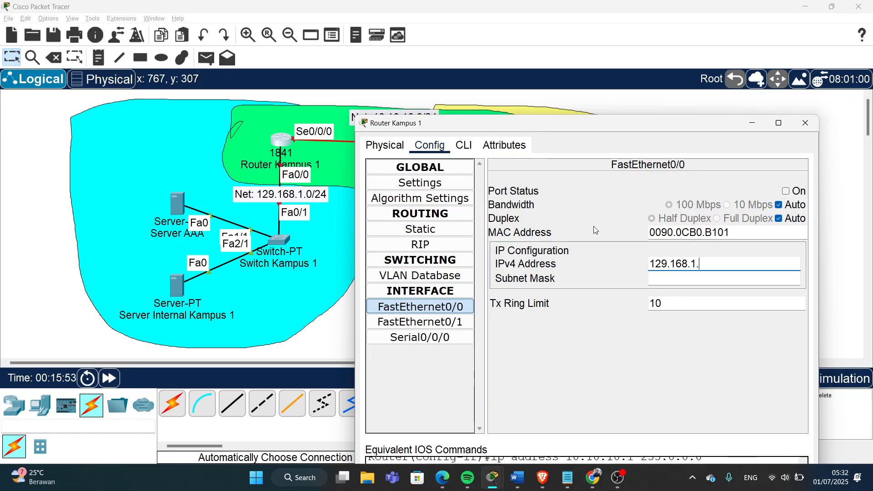
type("1")
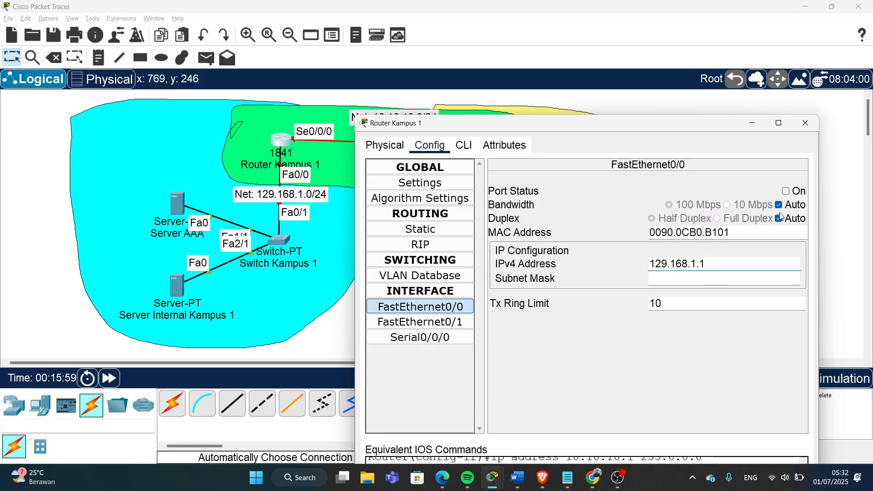
left_click(786, 191)
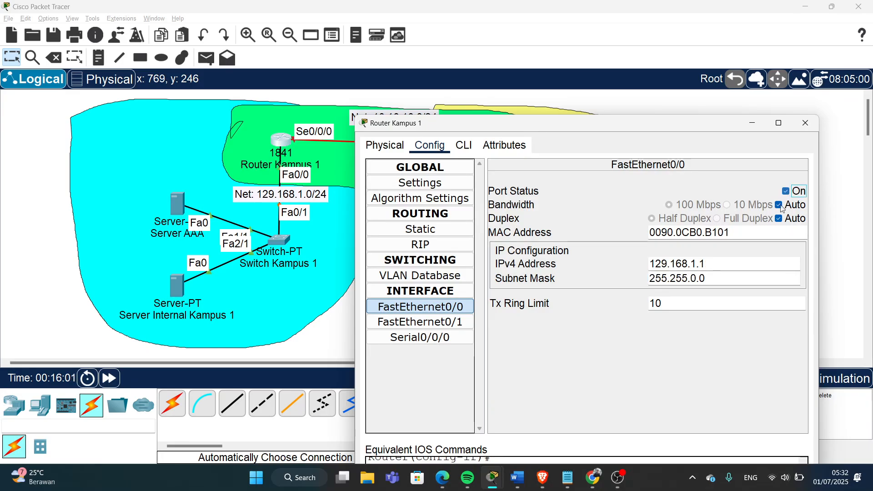
left_click(696, 279)
key("BackSpace")
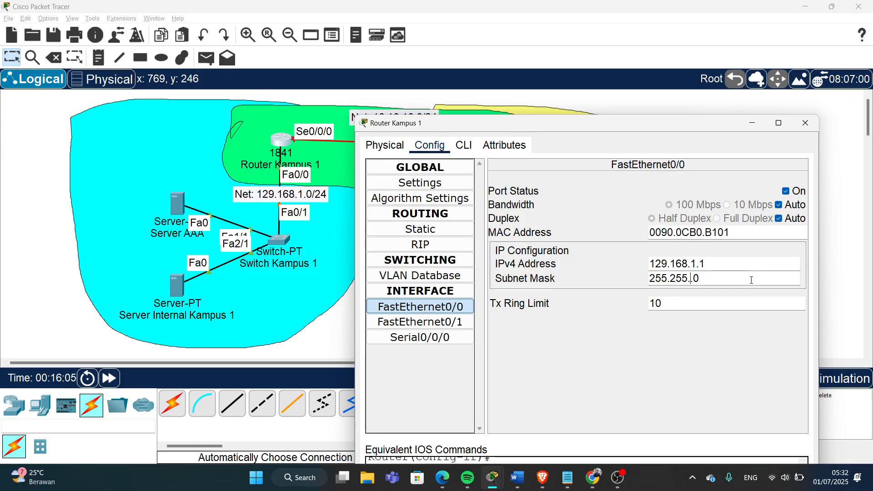
type("255")
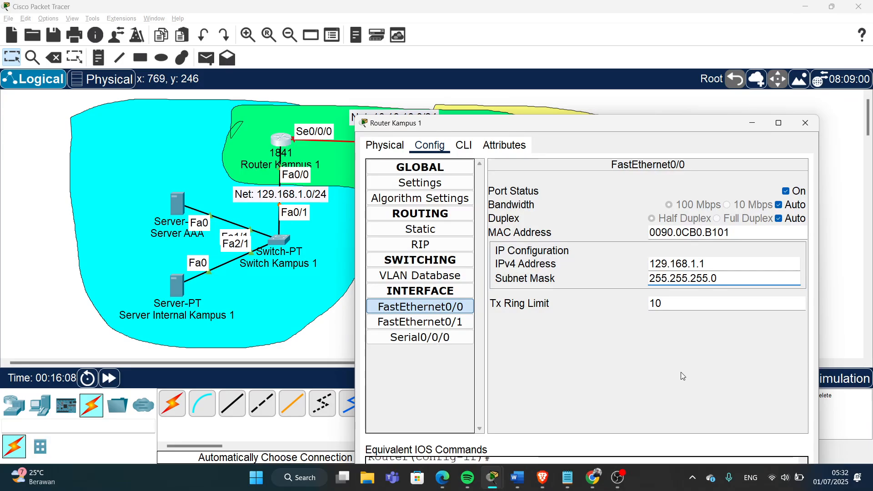
left_click(684, 345)
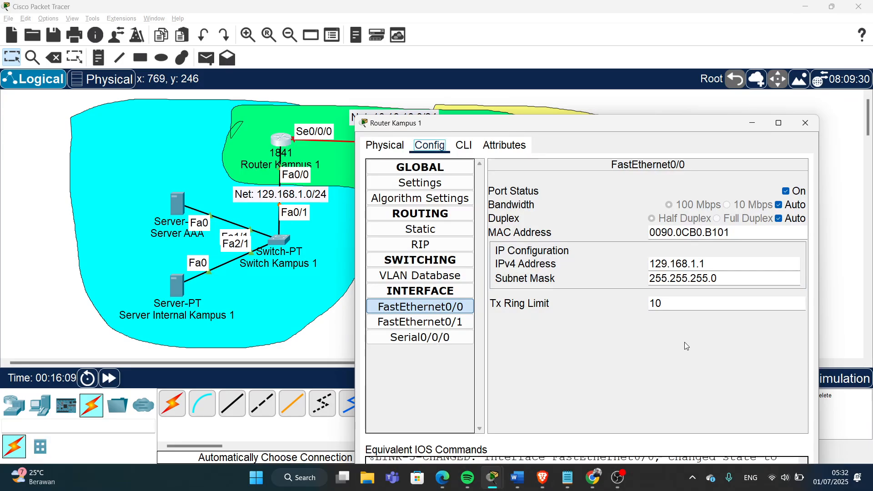
left_click(805, 123)
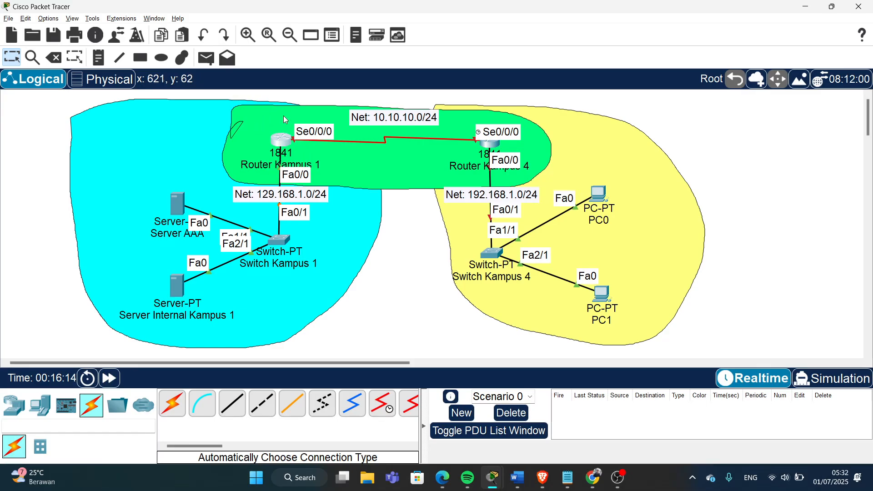
- On Router Kampus 4, set FastEthernet0/0 to 192.168.1.1, mask 255.255.255.0, and turn the port on
mouse_move(286, 142)
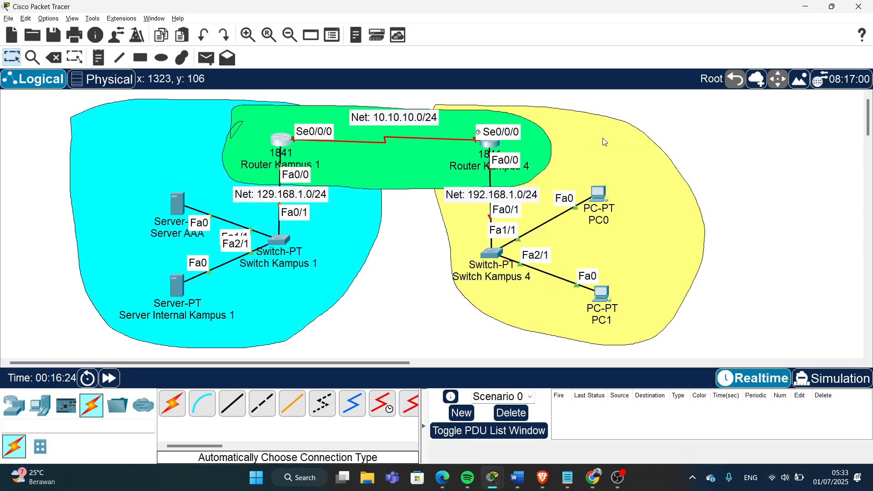
left_click(490, 146)
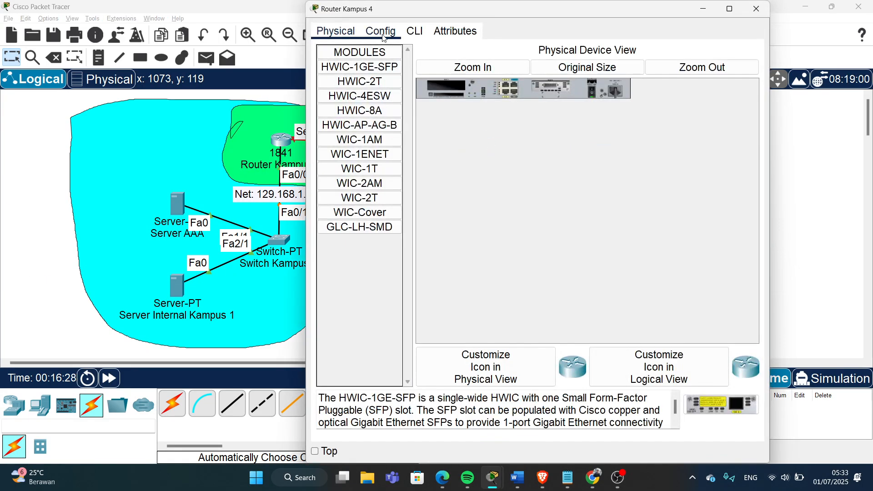
left_click(382, 32)
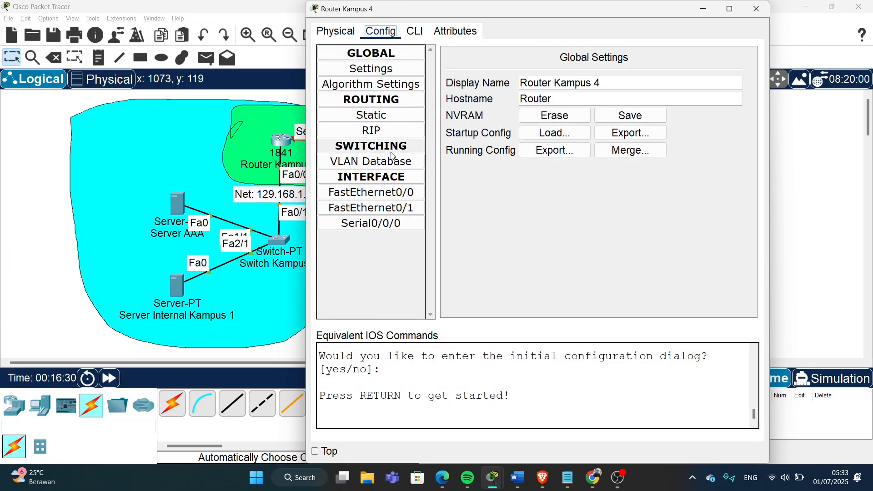
left_click(371, 193)
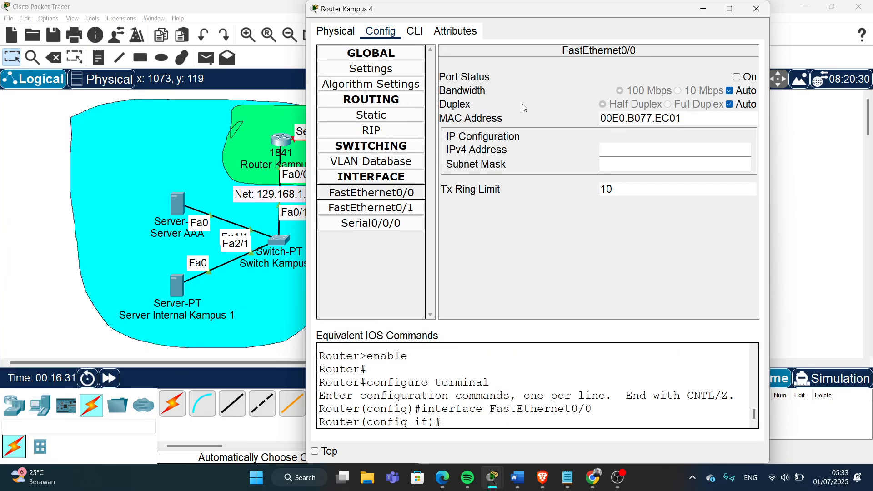
left_click(640, 152)
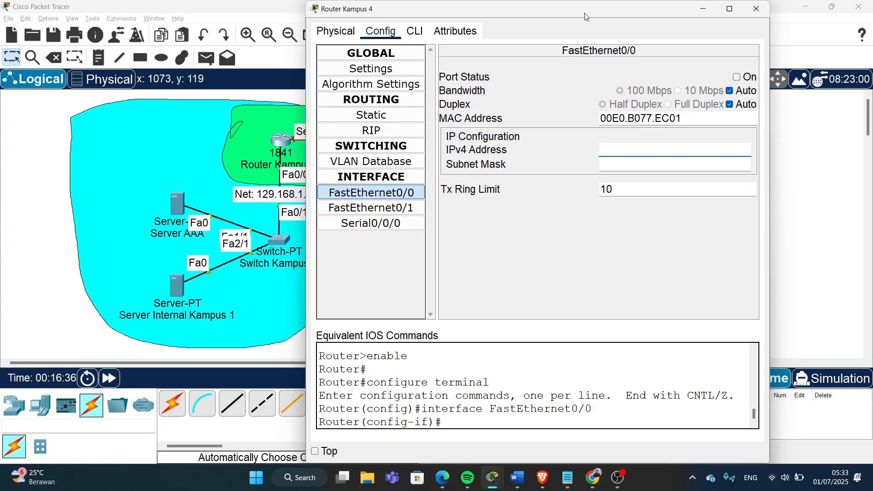
left_click_drag(584, 13, 277, 30)
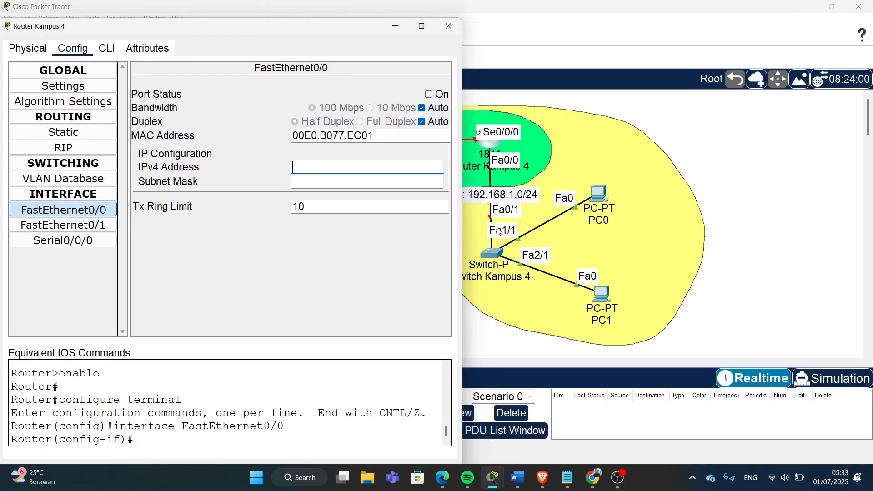
type("192.168.1.1")
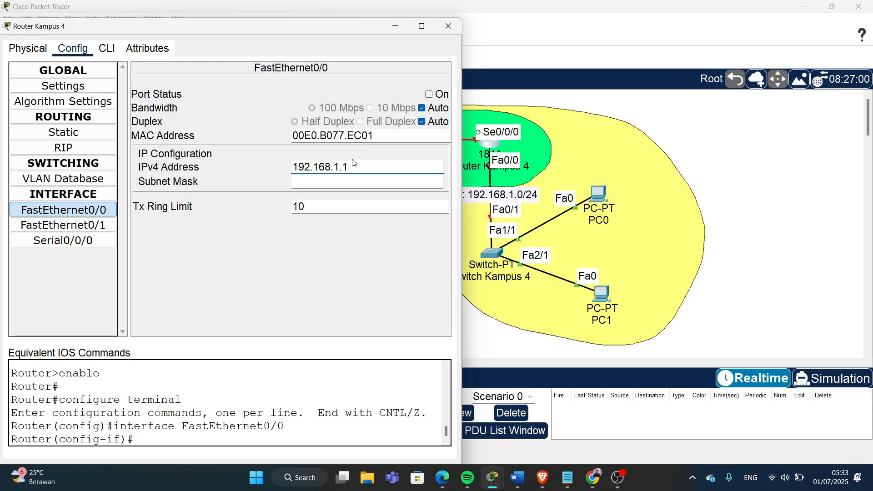
left_click(429, 94)
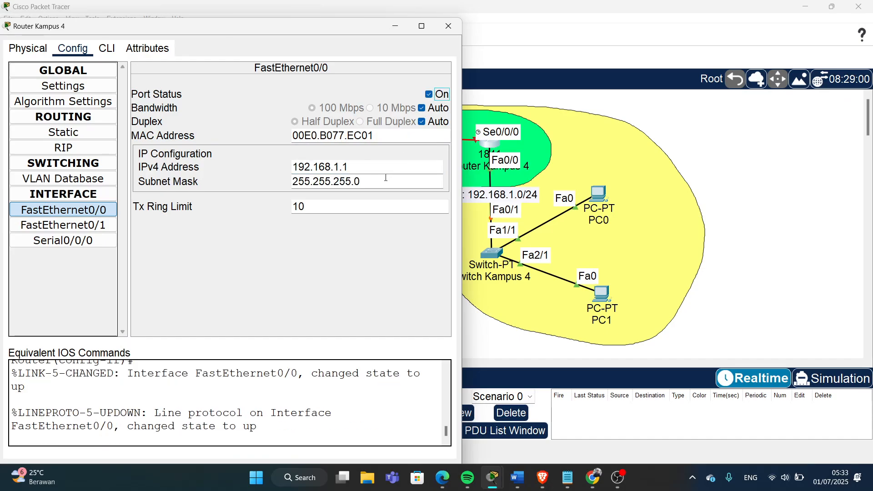
left_click_drag(373, 183, 292, 182)
- Set Router Kampus 4's Serial0/0/0 to 10.10.10.2 with mask 255.255.255.0 and port status on
left_click(68, 242)
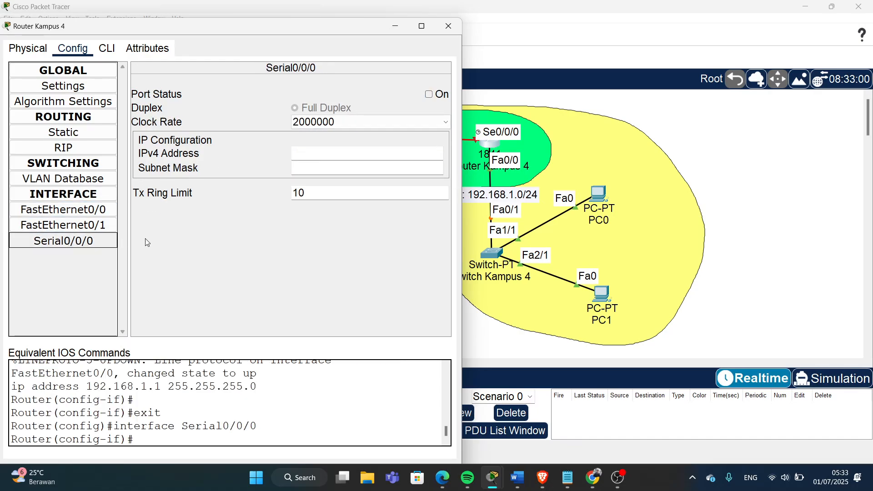
left_click_drag(273, 29, 424, 185)
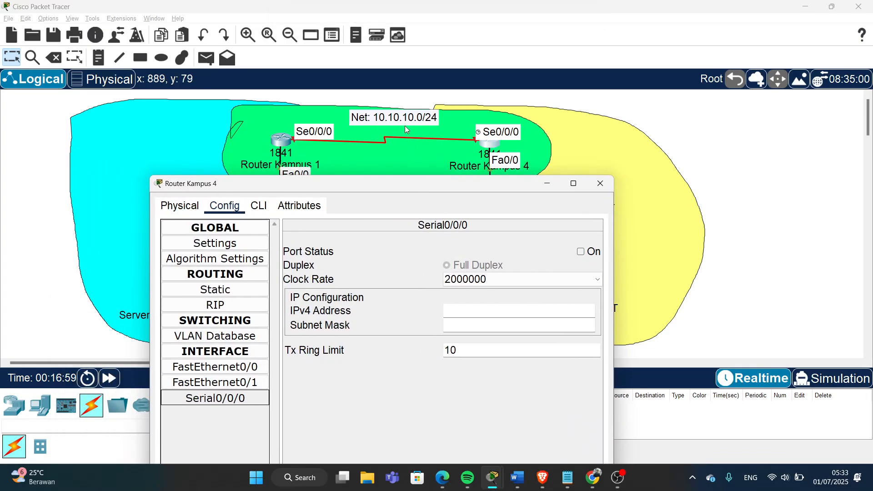
left_click(457, 311)
type("10.10.10.2")
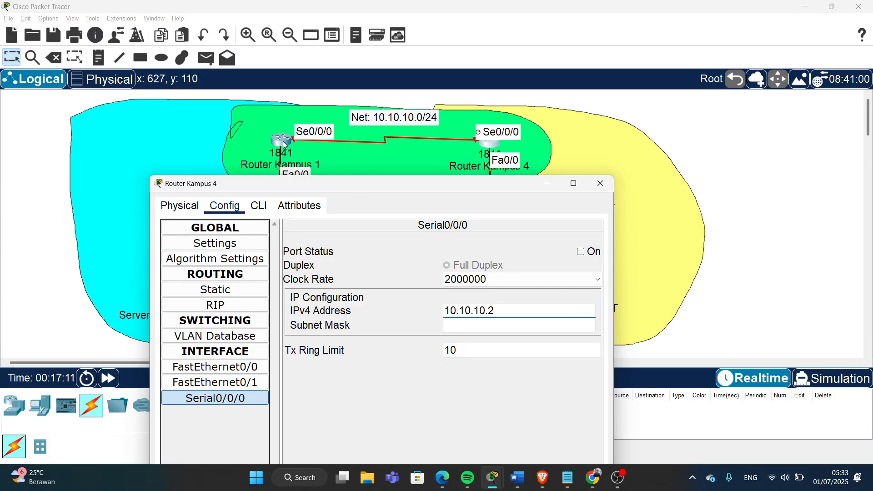
left_click(489, 324)
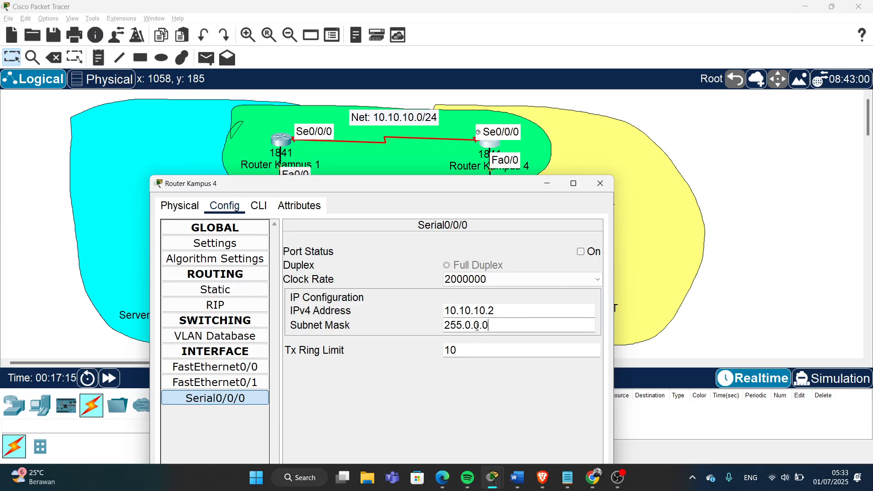
key("BackSpace")
type("255")
key("BackSpace")
type("255.")
left_click(581, 252)
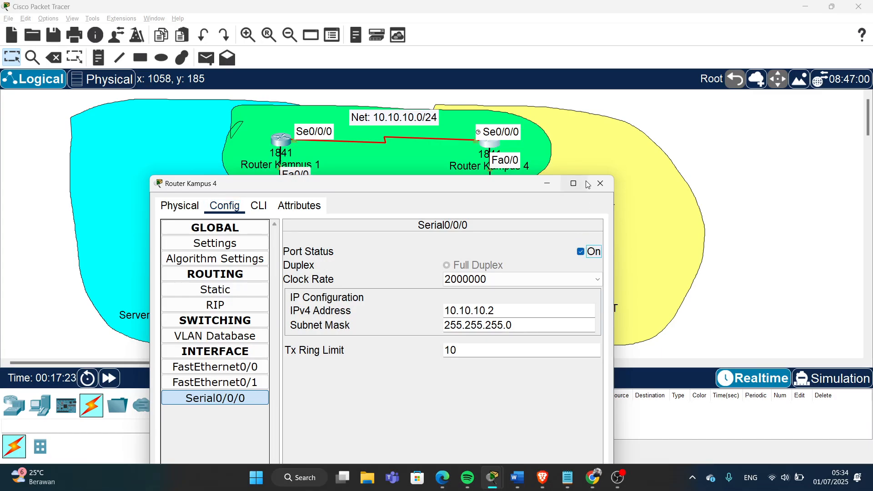
- Close Router Kampus 4's window and bring up Server AAA's device window
left_click(603, 183)
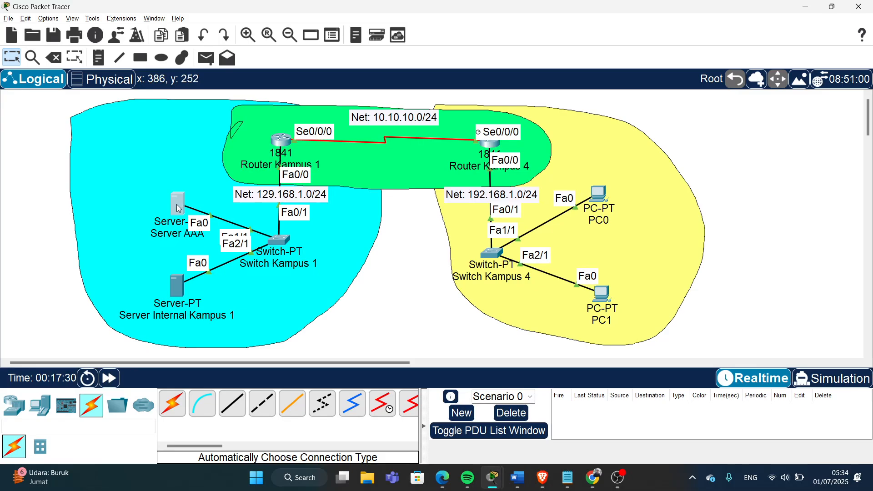
left_click_drag(178, 209, 178, 205)
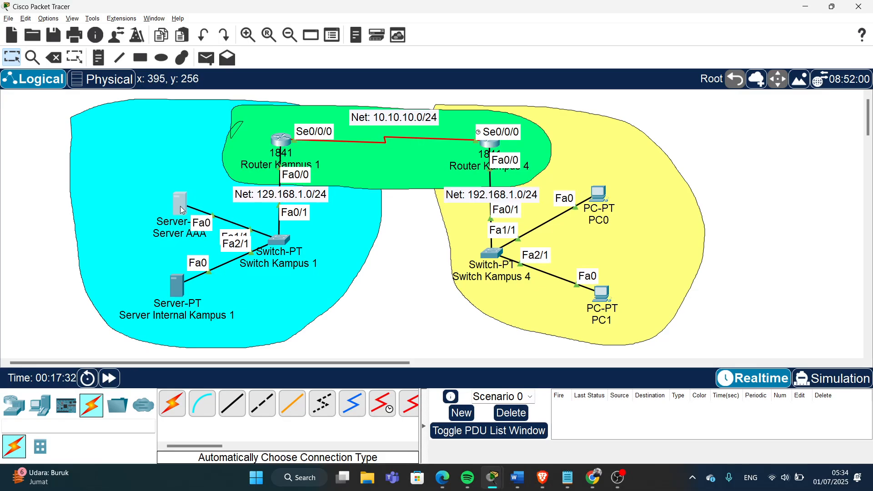
left_click(180, 203)
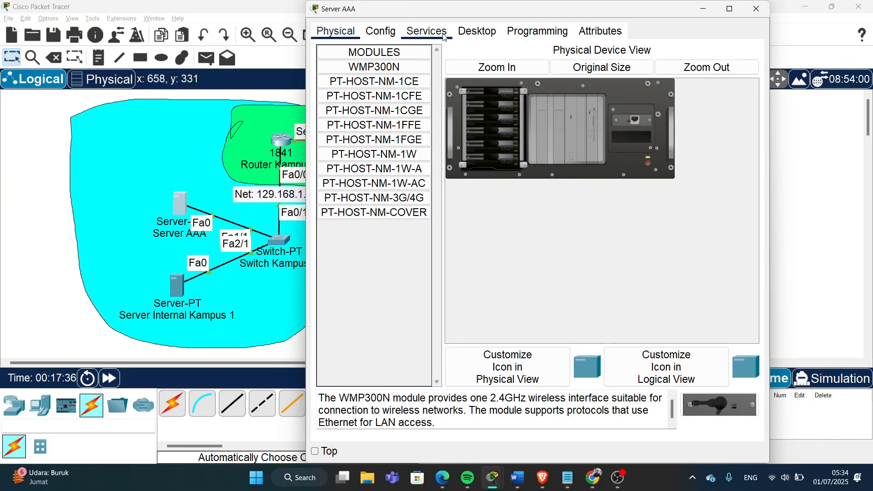
- In Server AAA's IP Configuration, enter 129.168.1.2, mask 255.255.255.0, gateway 129.168.1.1, and close it
left_click(477, 31)
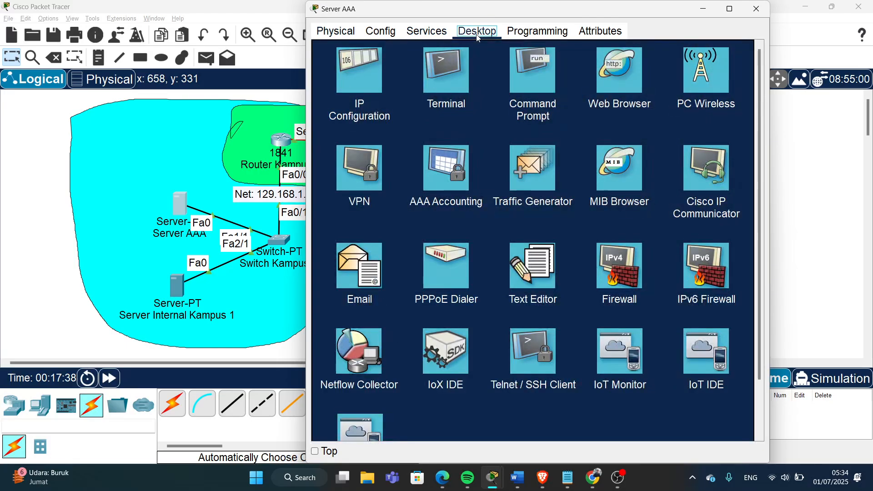
left_click(362, 78)
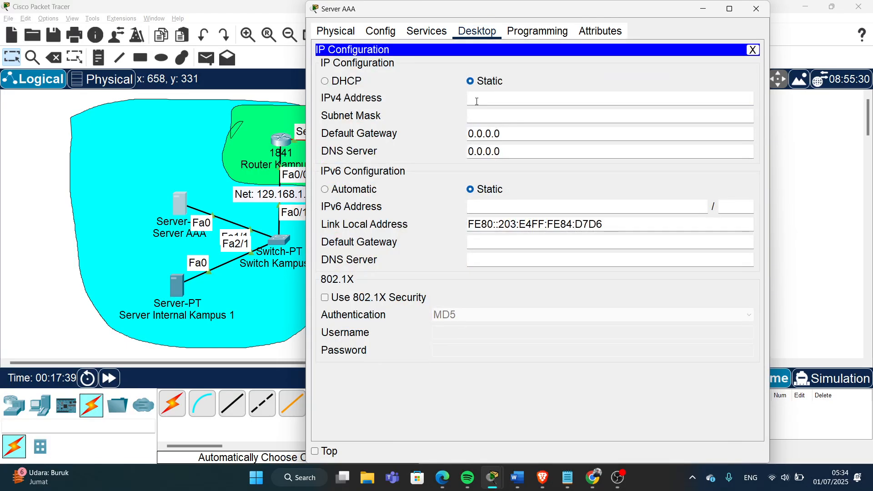
left_click(515, 100)
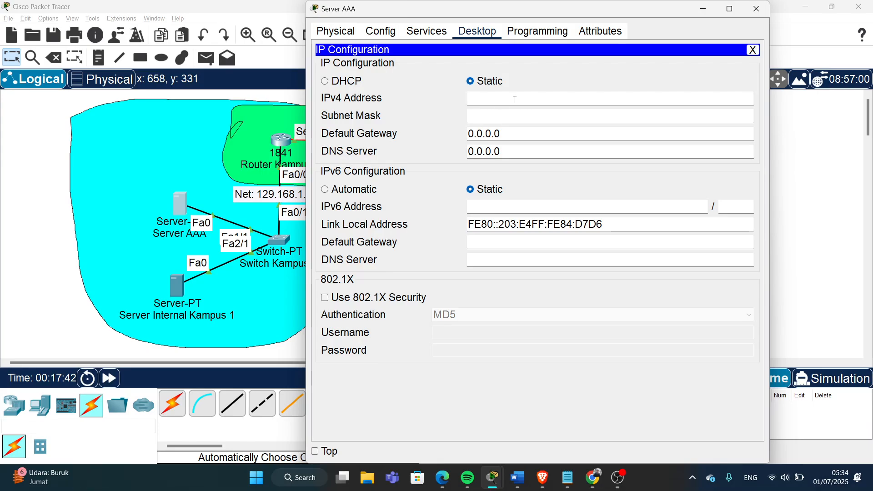
type("129.168.1.2")
left_click(525, 116)
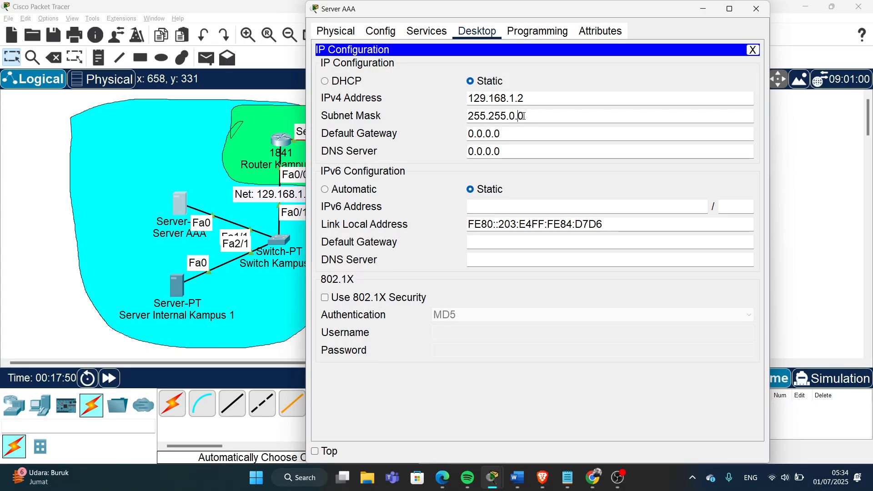
key("BackSpace")
type("255.")
left_click_drag(534, 98, 462, 99)
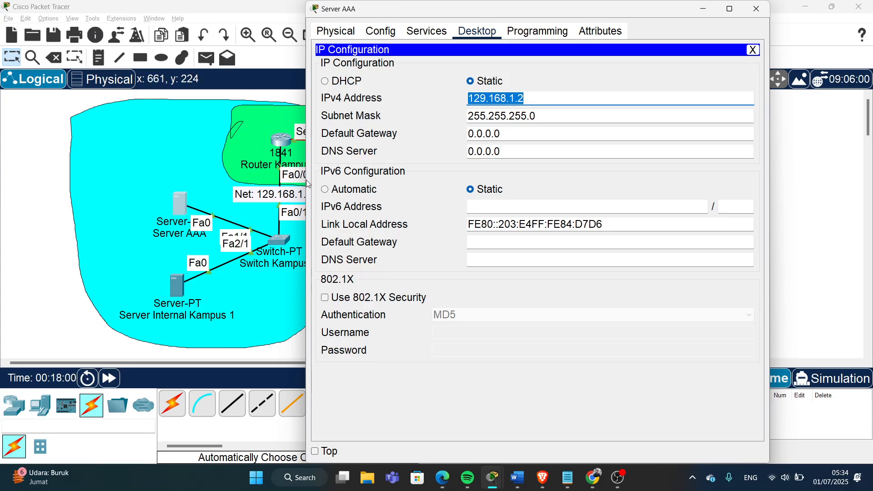
left_click_drag(526, 135, 460, 136)
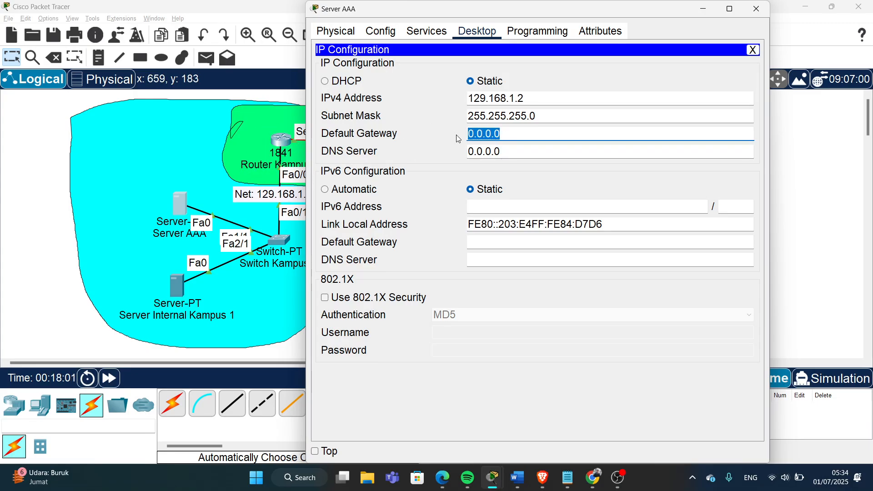
type("129.168.1.1")
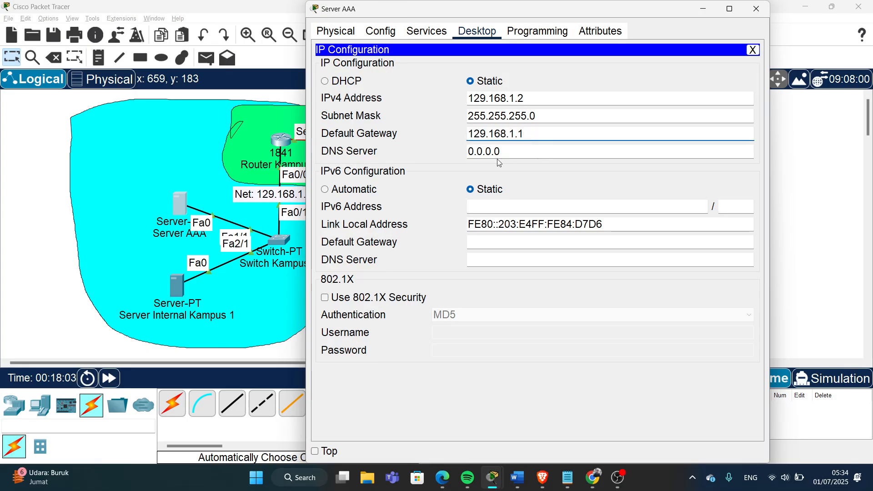
left_click(441, 169)
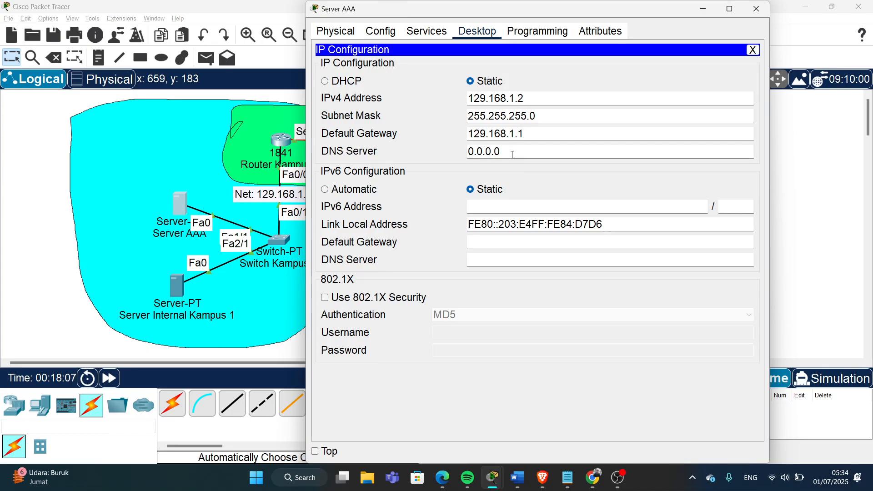
left_click(756, 9)
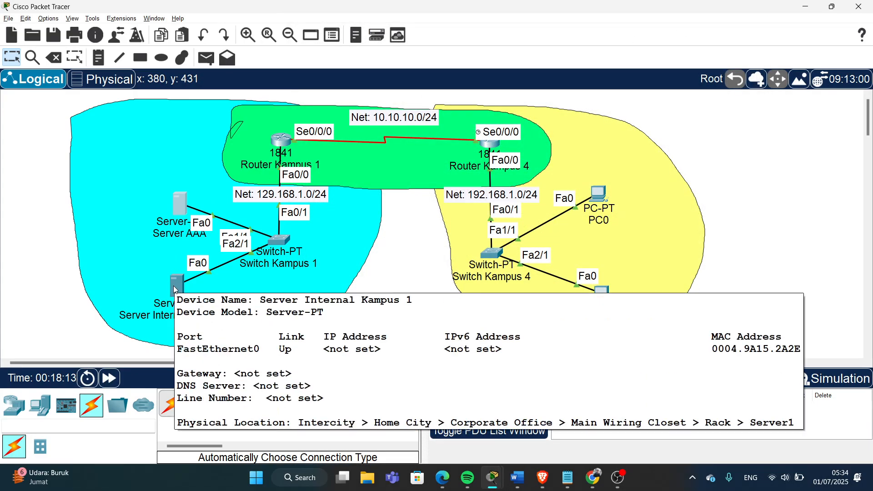
- In Server Internal Kampus 1's IP Configuration, enter 129.168.1.254 and mask 255.255.255.0, leaving the gateway unchanged
left_click(175, 287)
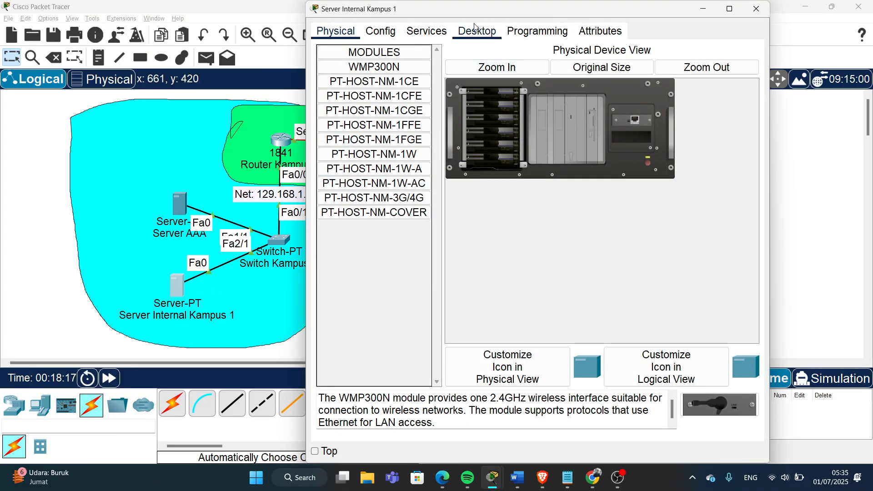
left_click(463, 35)
left_click(385, 68)
left_click(486, 97)
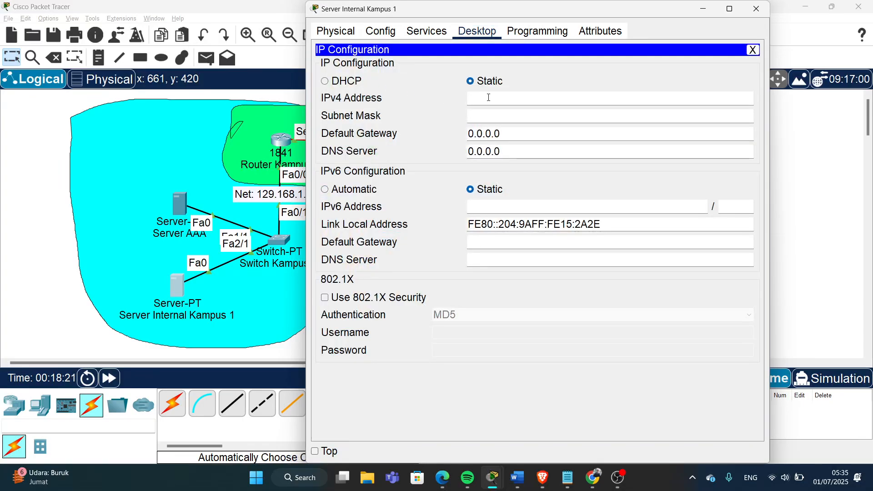
type("1")
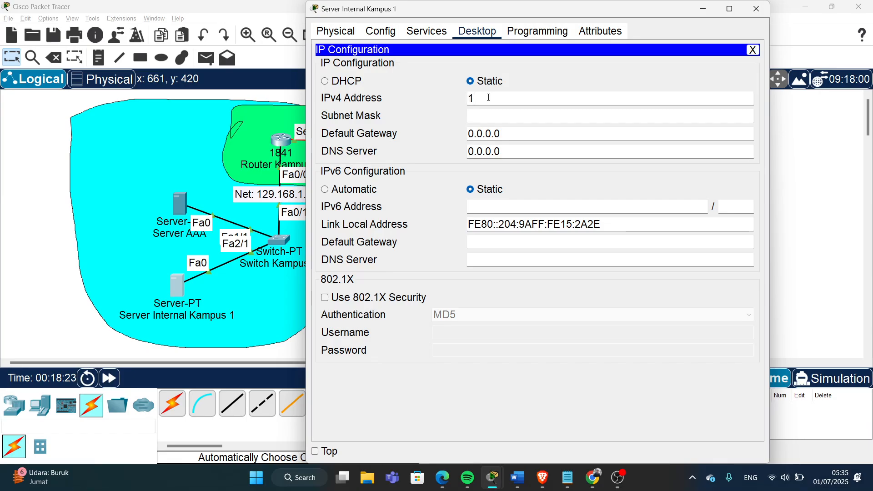
type("29.168.1")
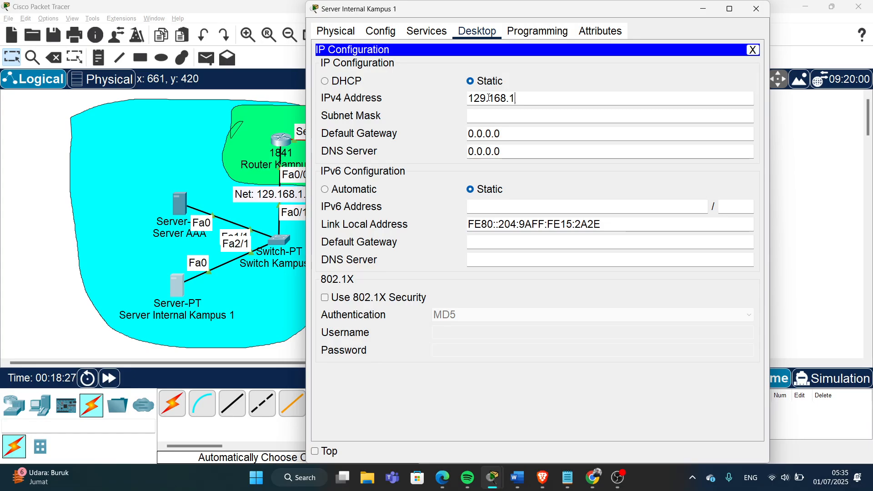
type(".254")
left_click(535, 116)
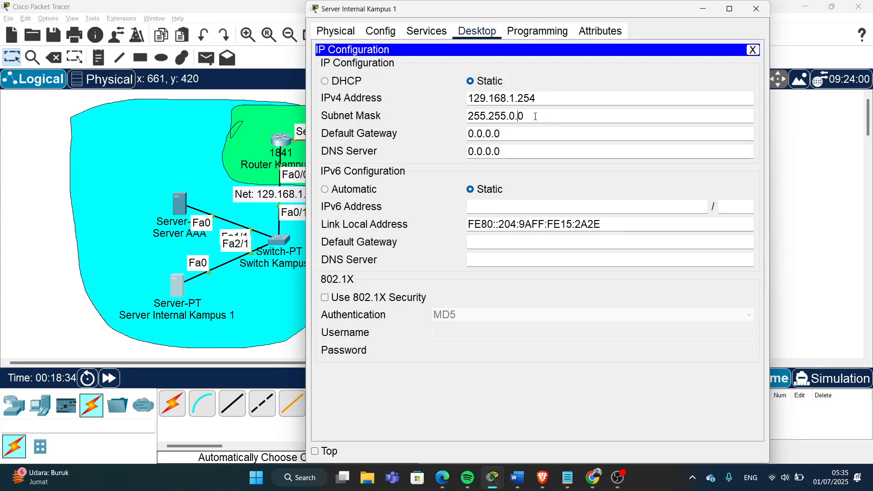
key("BackSpace")
type("255.")
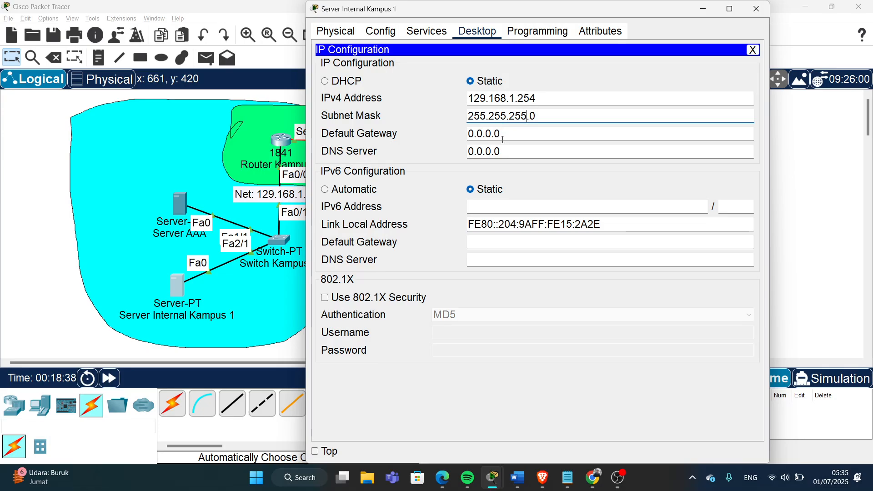
left_click_drag(519, 137, 464, 139)
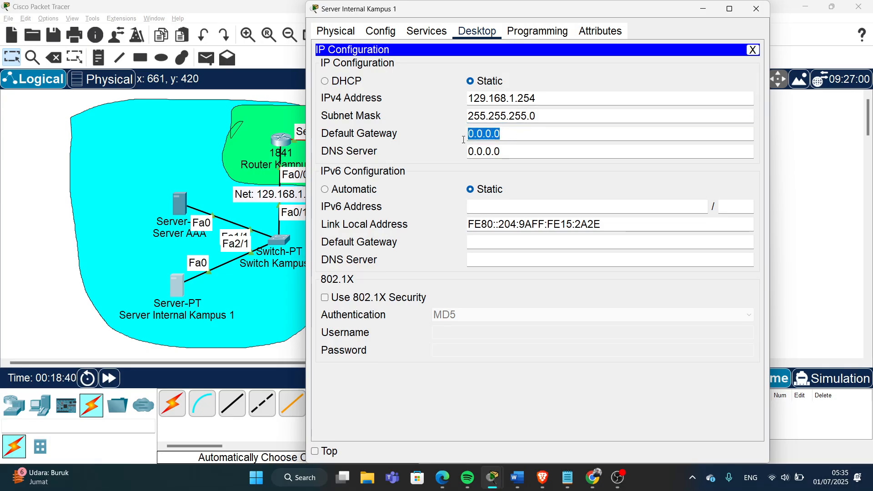
left_click(500, 136)
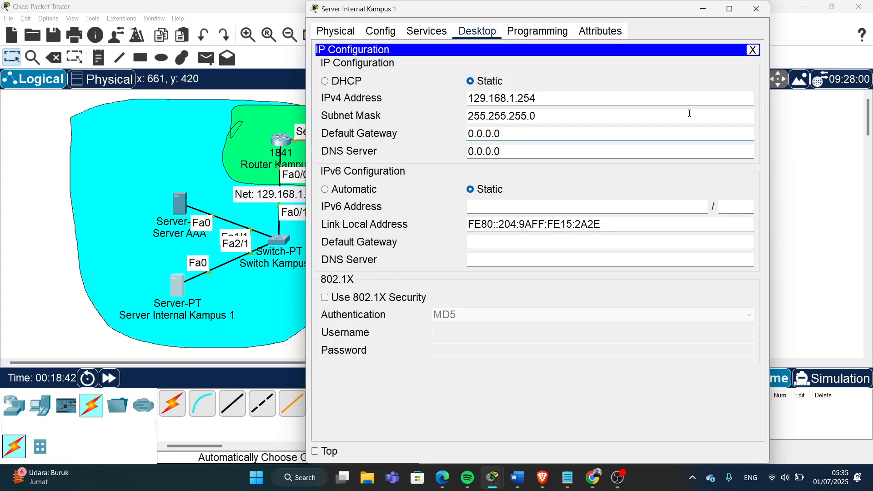
left_click(754, 10)
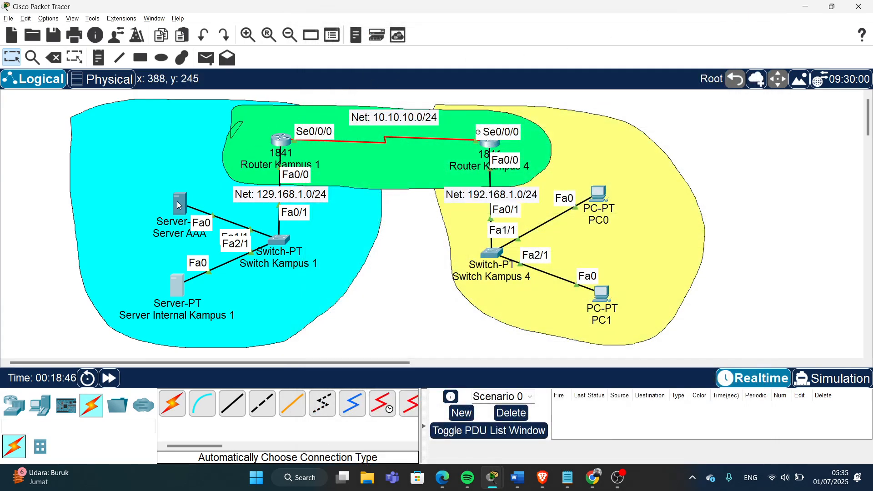
mouse_move(178, 205)
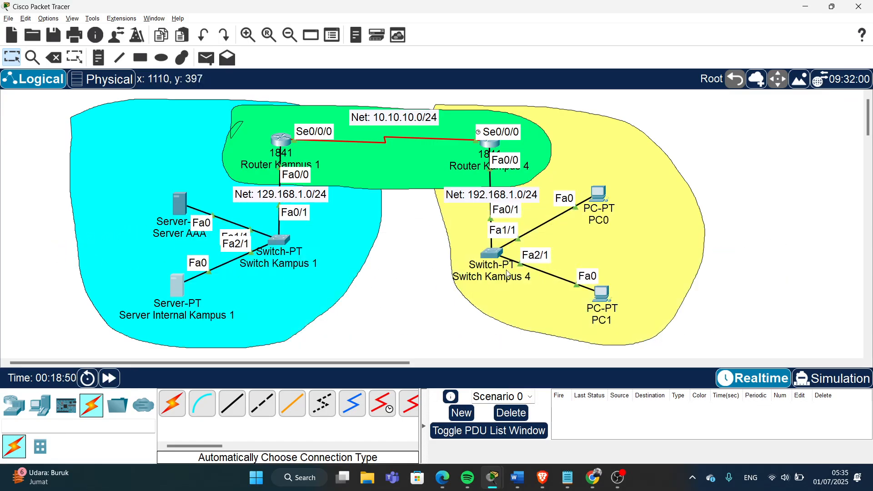
- In PC0's IP Configuration, enter 192.168.1.2, keep mask 255.255.255.0, and set gateway 192.168.1.1
left_click(601, 195)
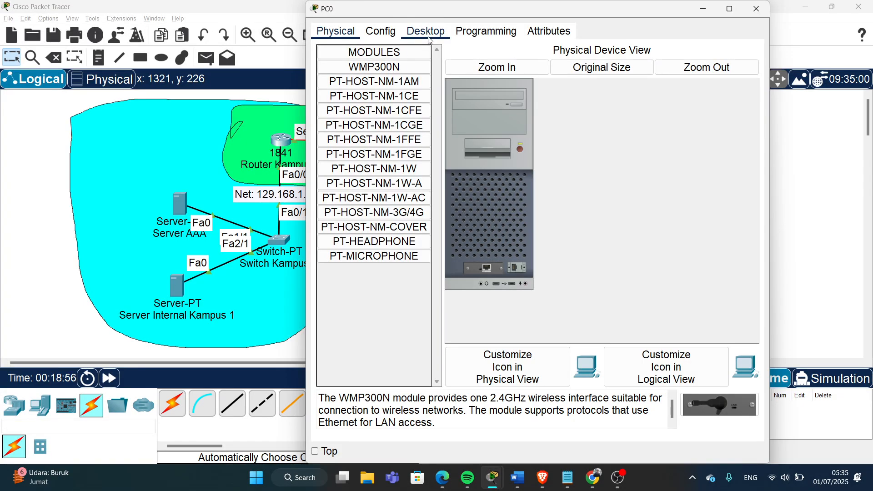
left_click(427, 36)
left_click(366, 76)
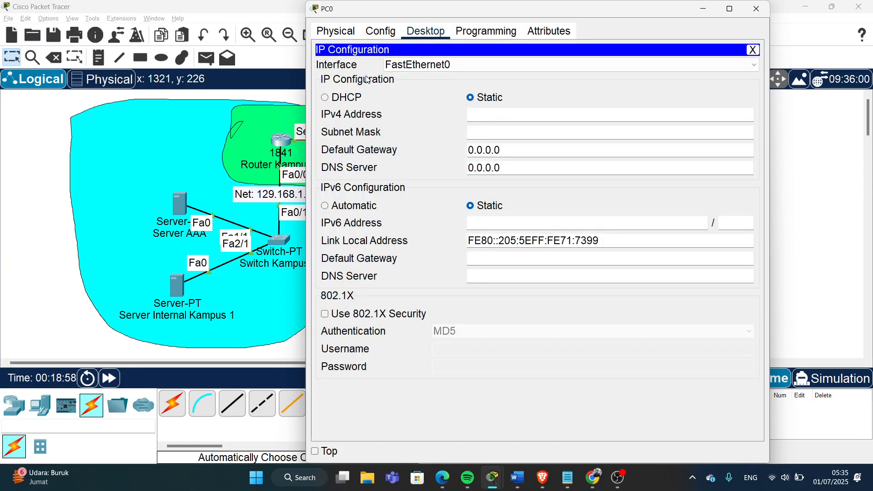
left_click(493, 118)
type("192.168.1")
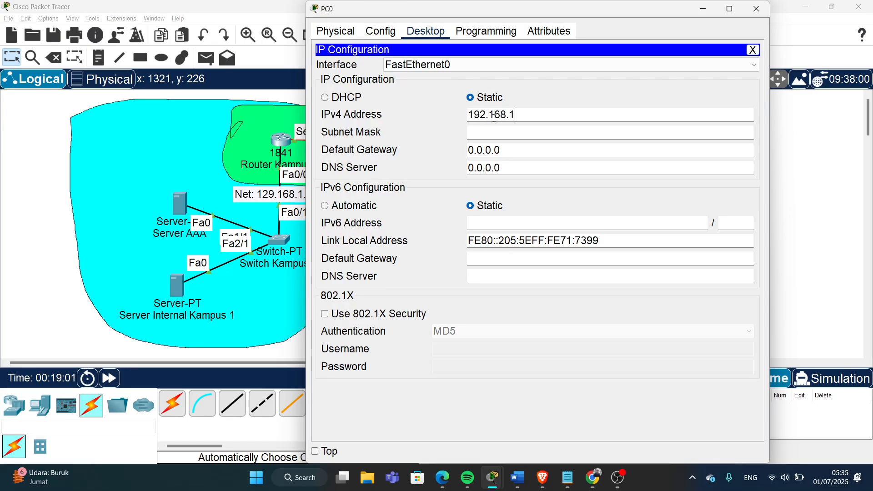
type(".2")
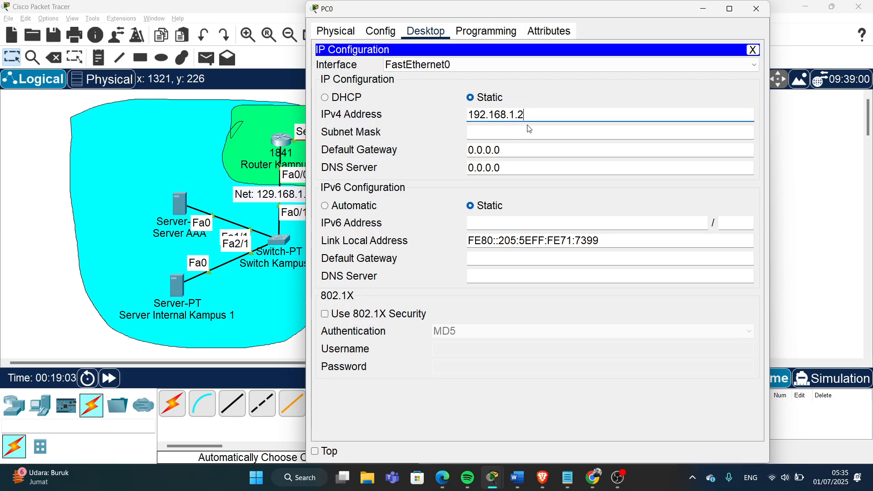
left_click_drag(528, 116, 458, 123)
key("ctrl+c")
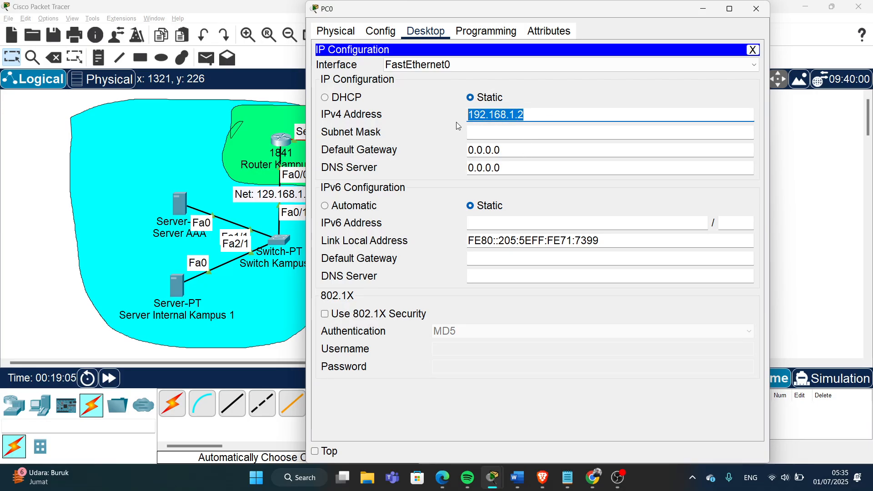
key("Tab")
key("Tab")
key("ctrl+v")
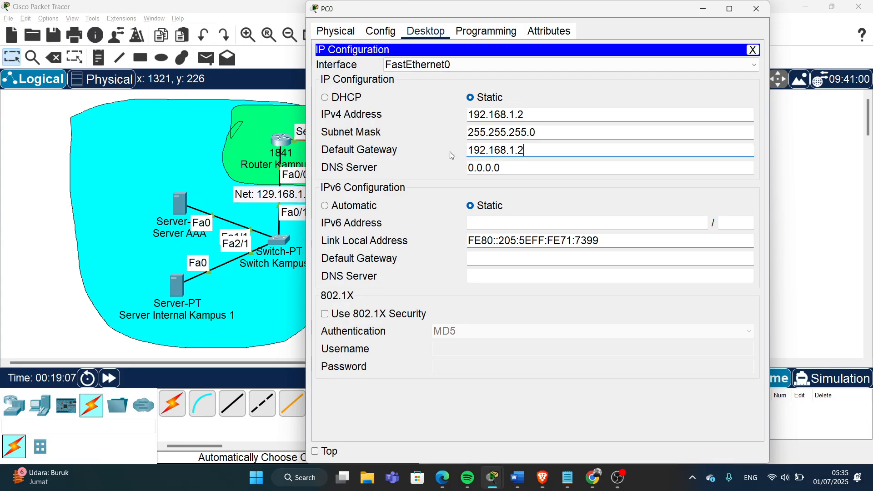
key("BackSpace")
- In PC1's IP Configuration, enter 192.168.1.3 with gateway 192.168.1.1, then close its window
left_click(757, 9)
left_click(600, 299)
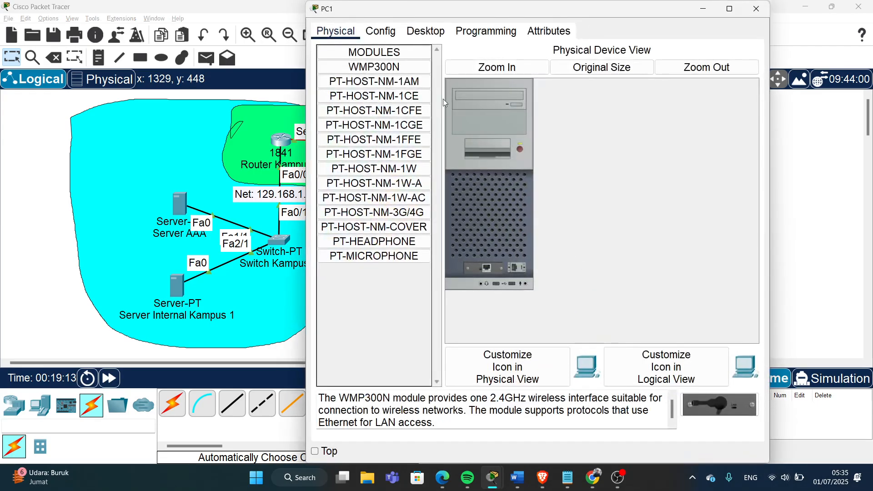
left_click(439, 34)
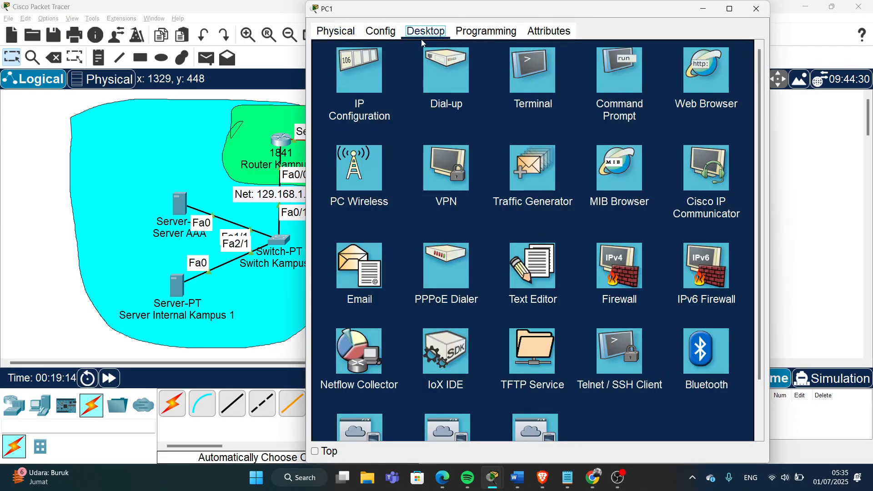
left_click(375, 89)
left_click(548, 114)
type("192.168.1.2")
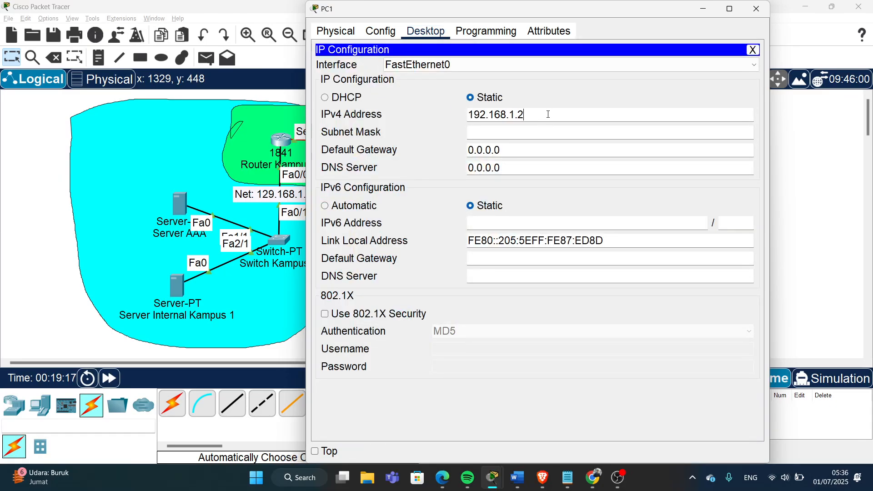
key("BackSpace")
type("3")
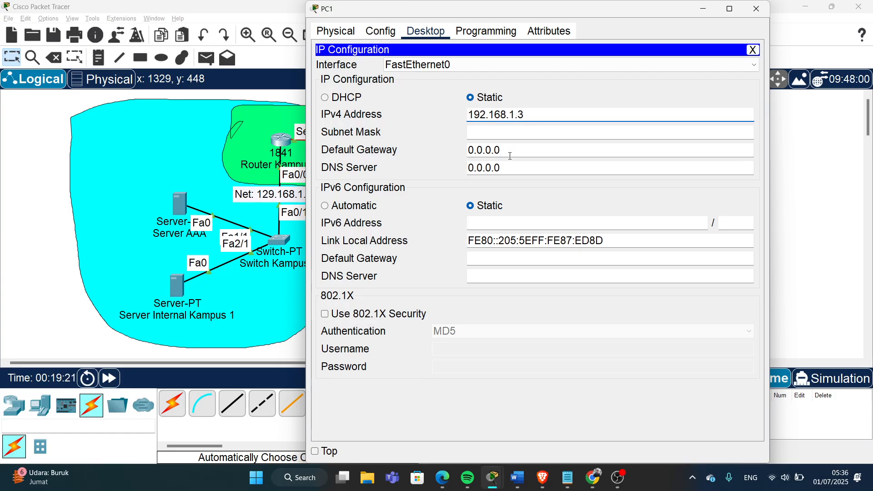
left_click_drag(514, 155, 454, 154)
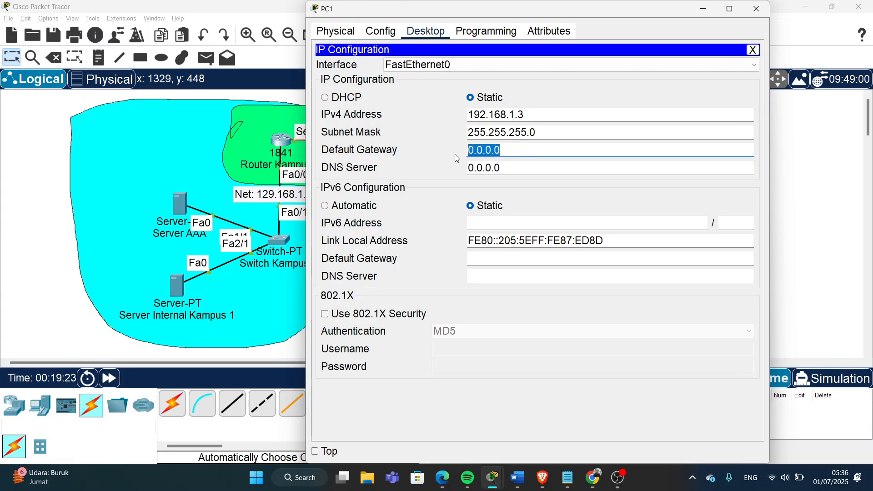
type("192.168.1.2")
key("BackSpace")
type("1")
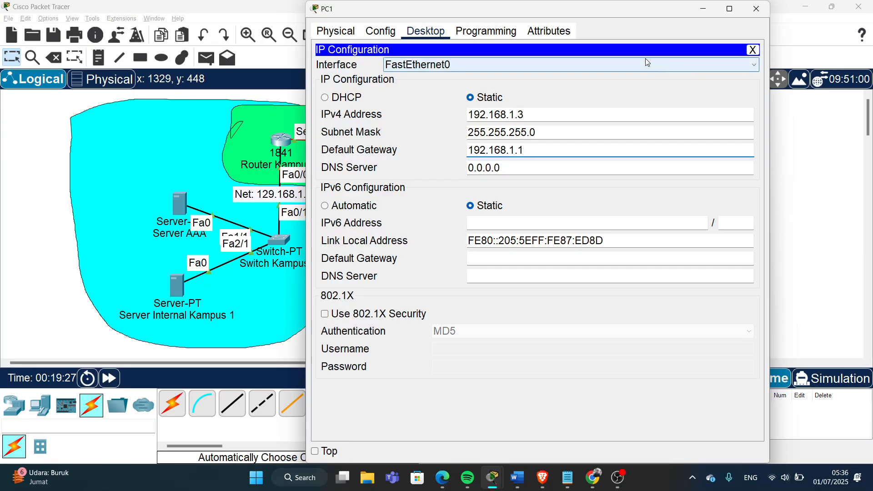
left_click(757, 10)
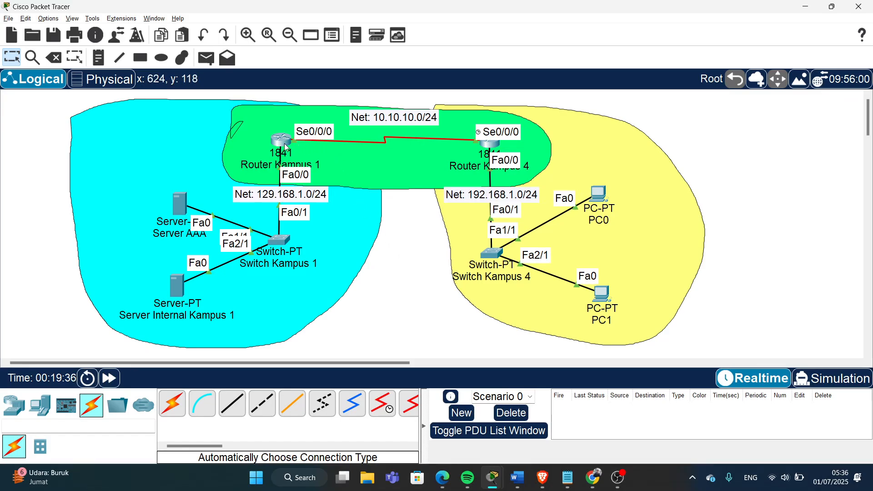
mouse_move(286, 147)
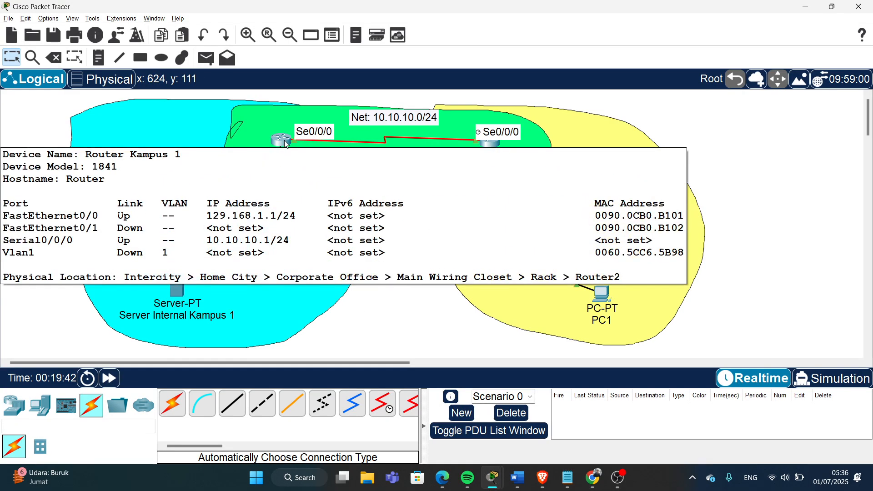
- In Router Kampus 1's CLI, start the routing process with 'router eigrp 10'
left_click(285, 144)
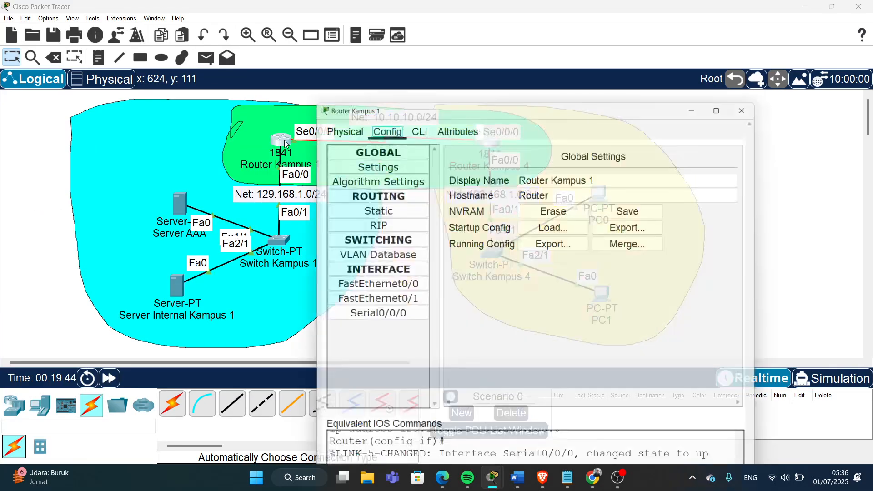
left_click(407, 32)
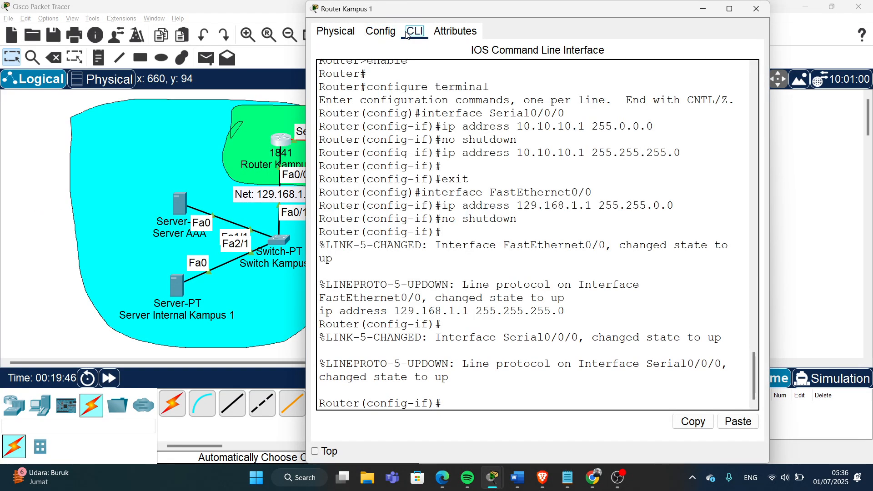
left_click(478, 366)
key("Return")
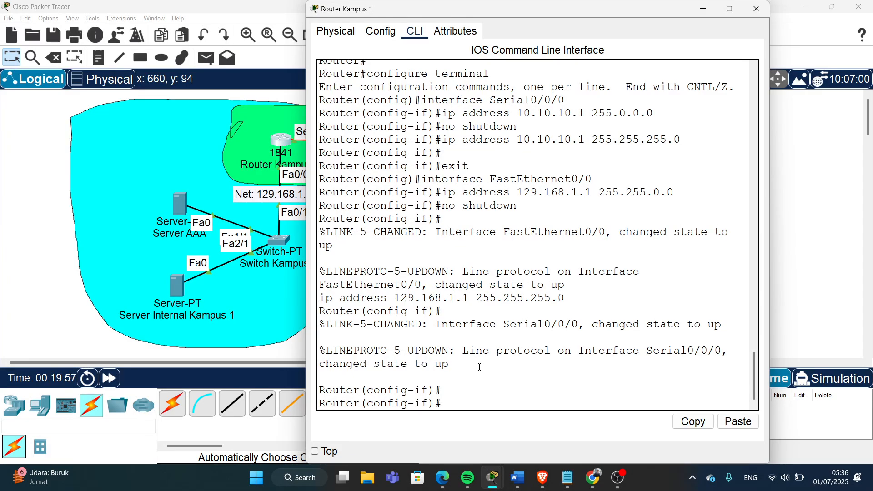
type("router eigrp ")
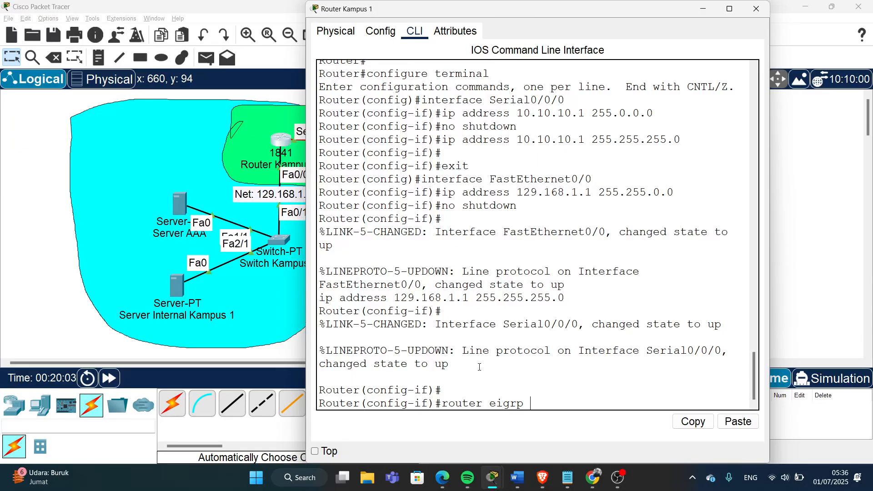
type("10")
key("Return")
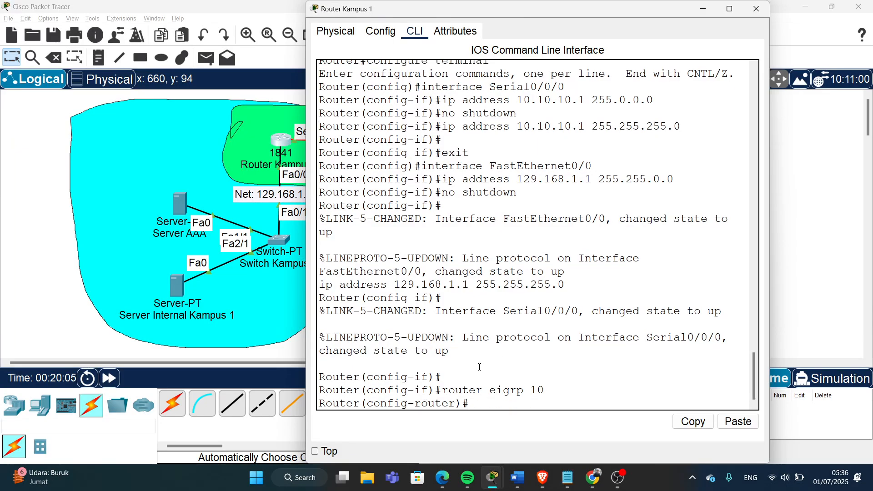
- Advertise network 129.168.1.0 with wildcard 0.0.0.255 in EIGRP
left_click_drag(433, 18, 606, 59)
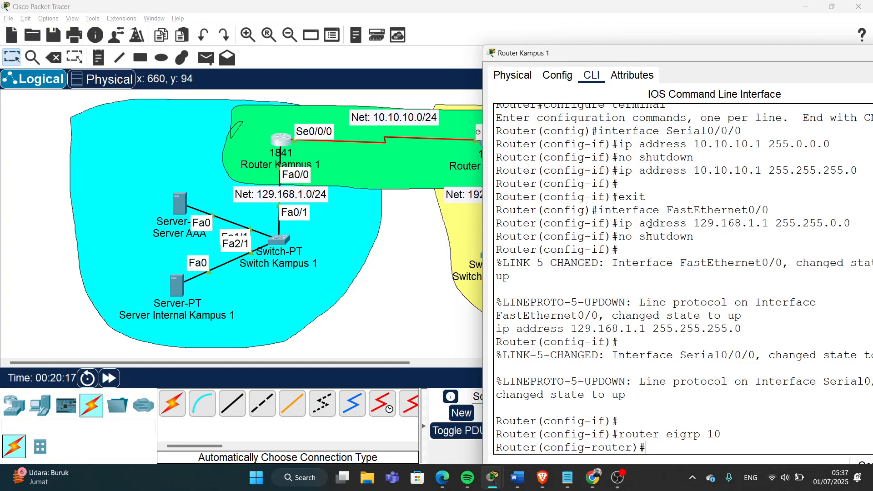
type("t")
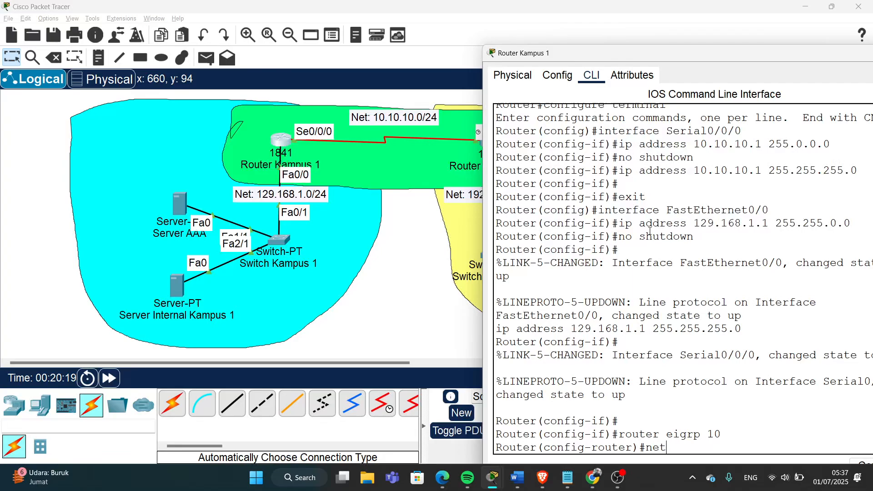
type("work 1")
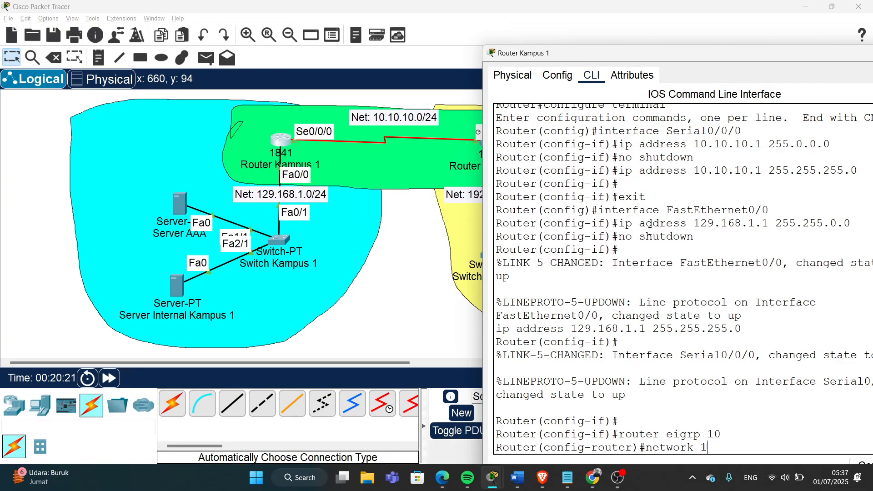
type("29.168.1.")
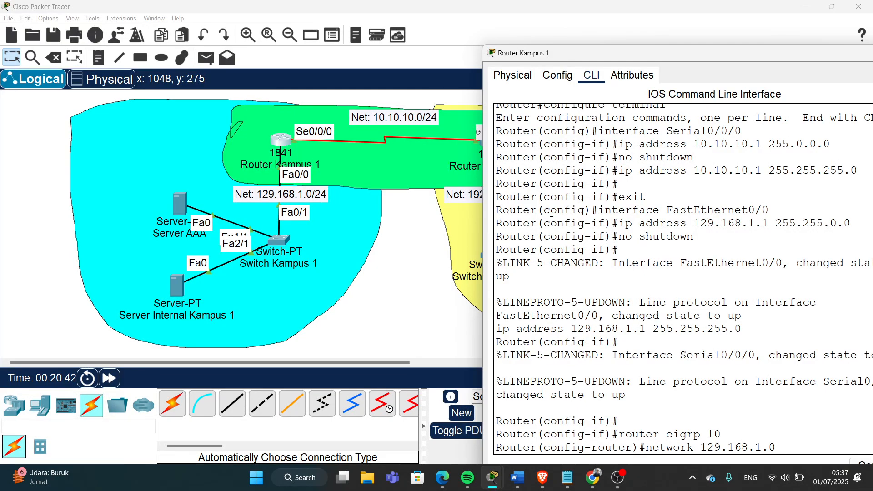
type("0.0")
left_click_drag(651, 56, 380, 27)
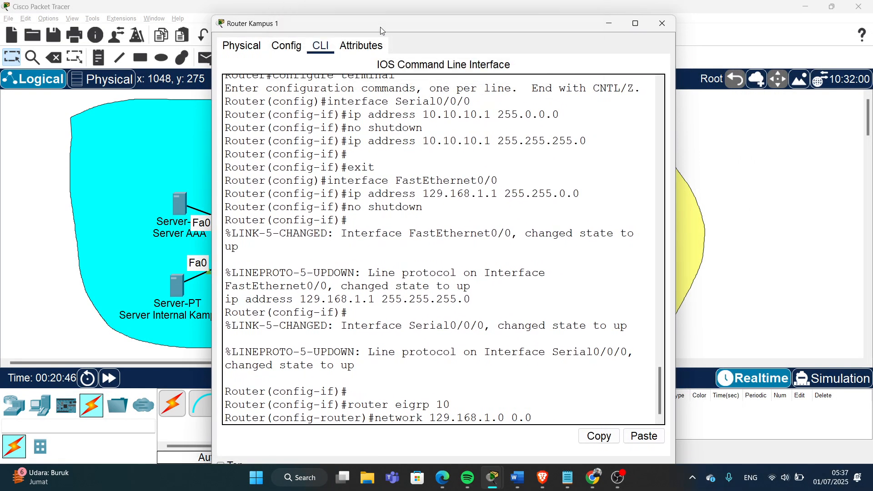
type(".0.255")
left_click_drag(574, 417, 512, 418)
left_click(580, 417)
key("Return")
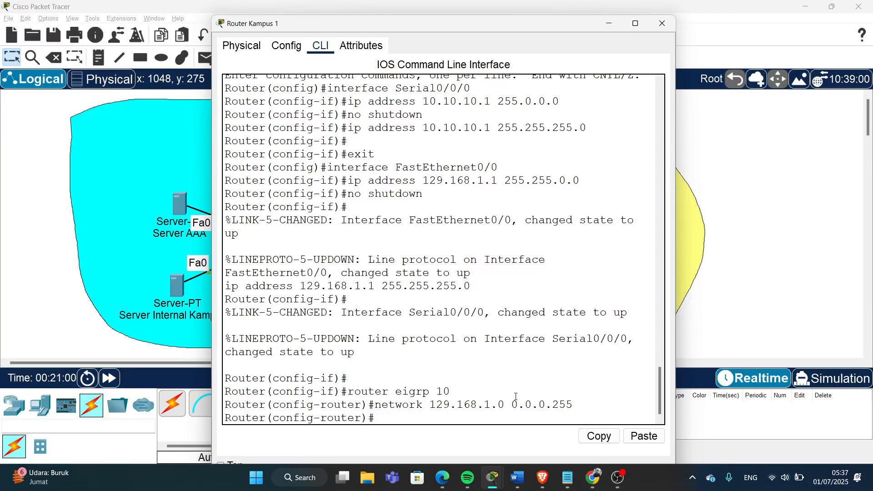
- Advertise 10.10.10.0 0.0.0.255, enter 'no auto-summary', and close the router window
key("Up")
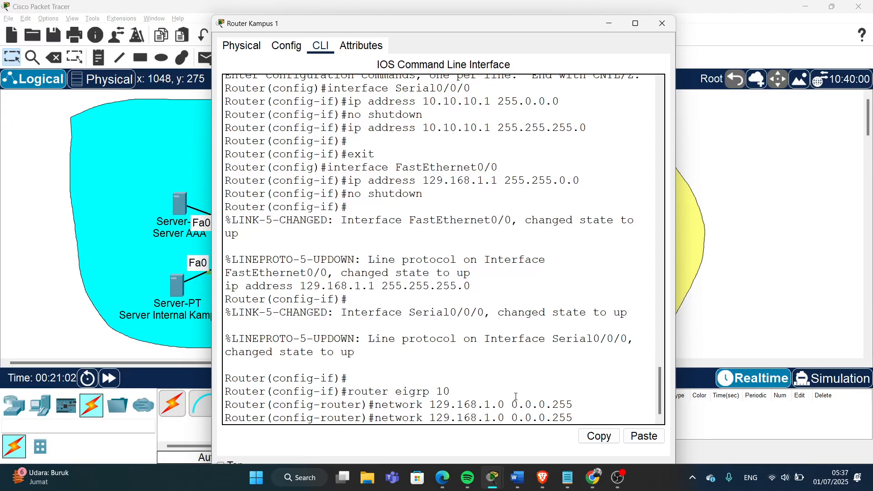
mouse_move(515, 33)
left_mouse_down()
mouse_move(485, 190)
mouse_move(498, 159)
mouse_move(500, 225)
mouse_move(510, 44)
left_mouse_up()
key("Left")
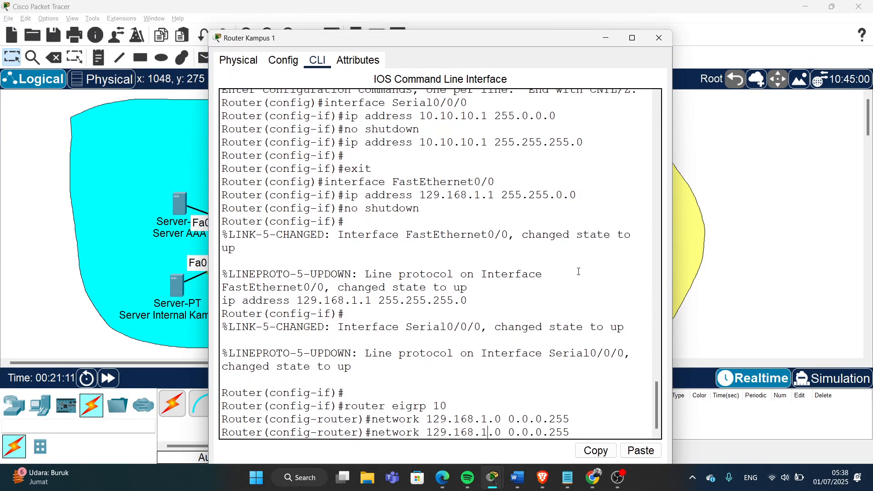
key("Right")
key("Right")
key("BackSpace")
key("BackSpace")
key("BackSpace")
key("BackSpace")
key("BackSpace")
key("BackSpace")
key("BackSpace")
key("BackSpace")
key("BackSpace")
key("BackSpace")
key("BackSpace")
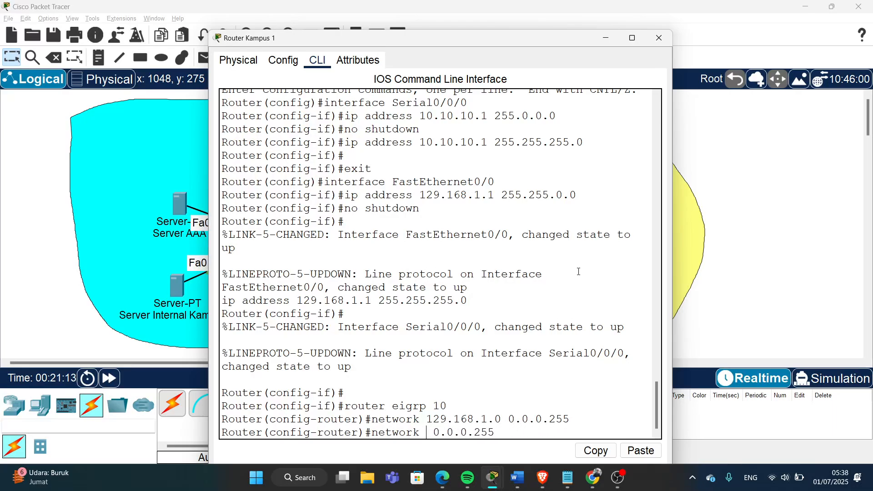
type("10.10.10.0")
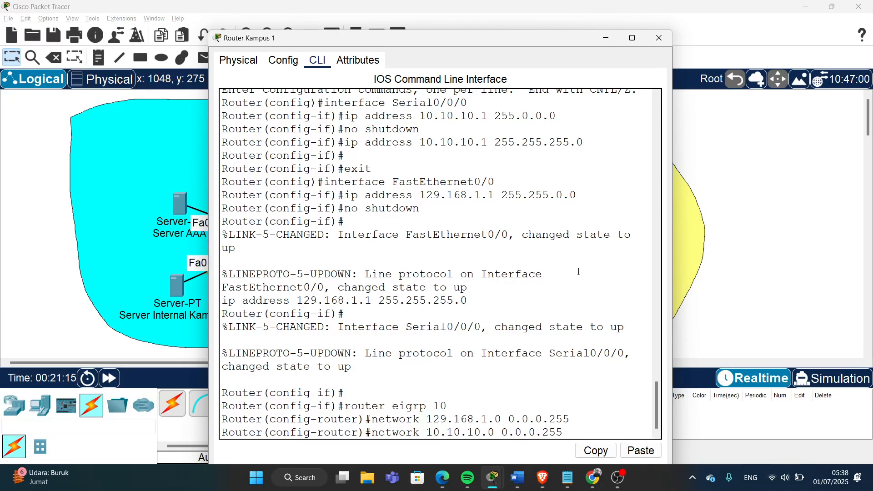
key("Return")
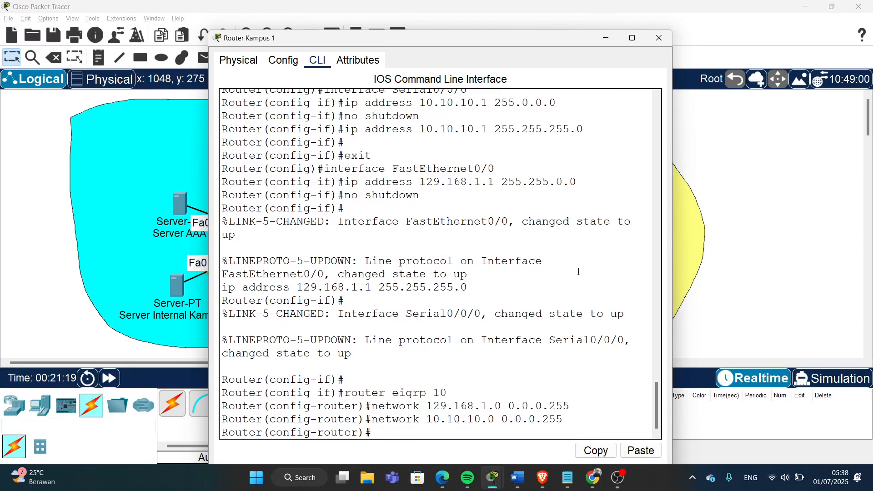
type("no au")
key("Return")
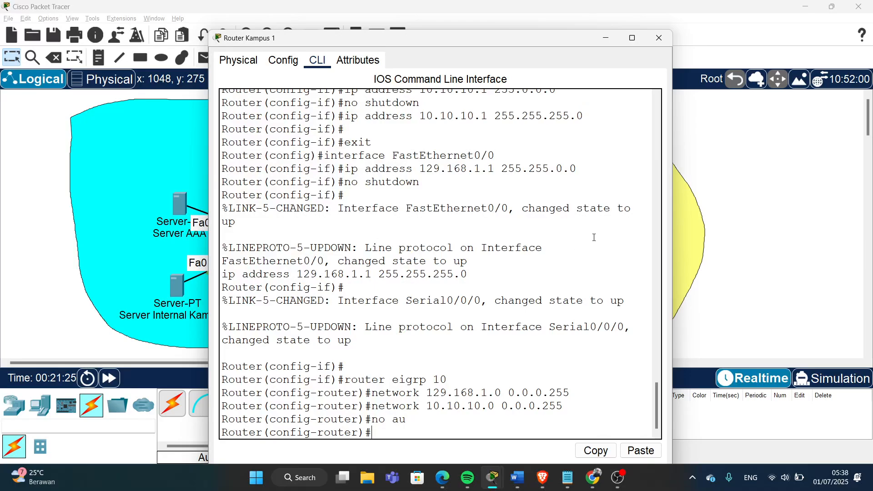
left_click(659, 39)
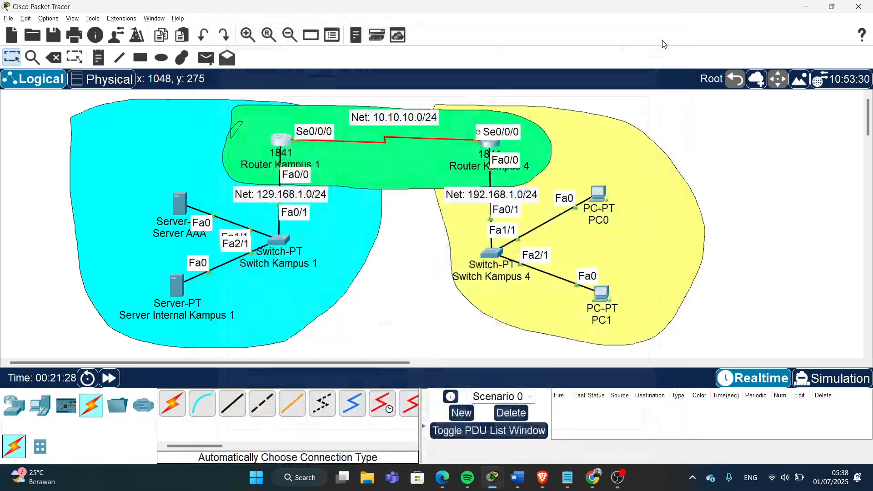
- In Router Kampus 4's CLI, enter router eigrp 10
left_click(487, 147)
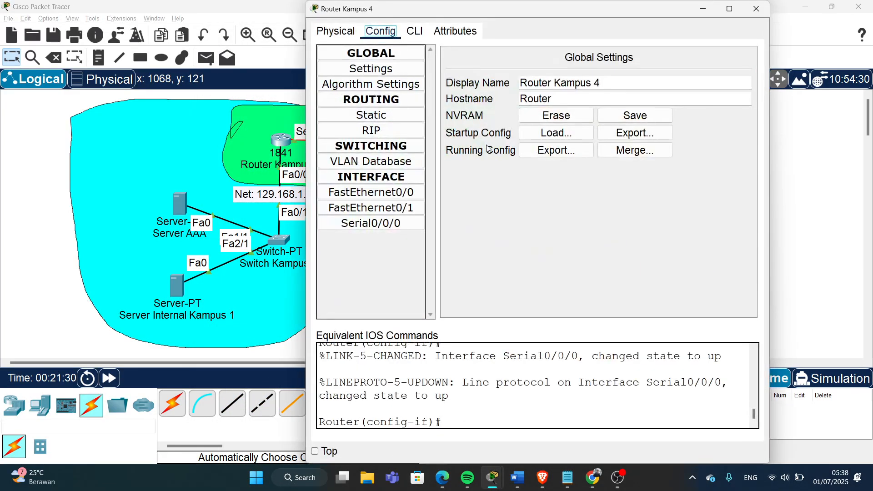
left_click(414, 31)
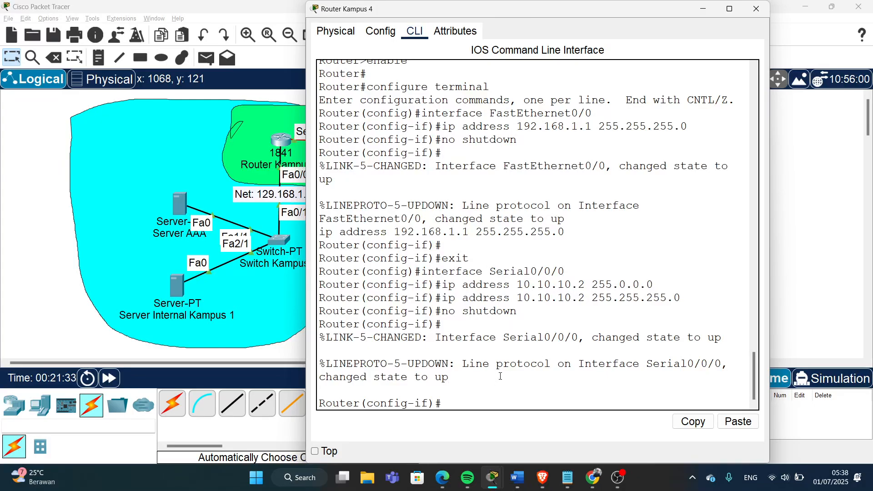
type("router eigro")
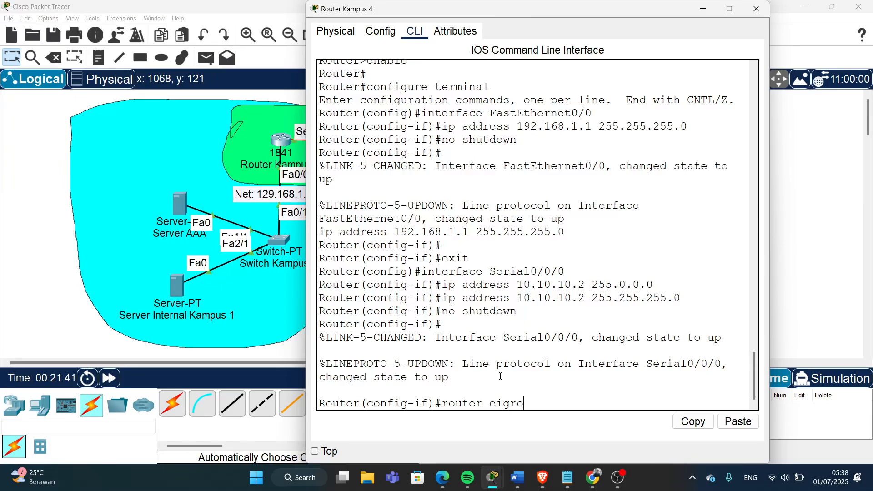
key("BackSpace")
type("p 10")
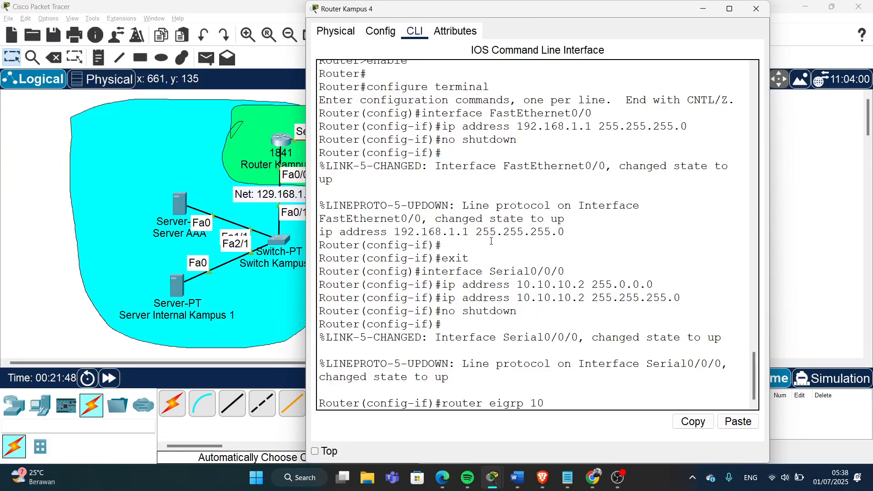
key("Return")
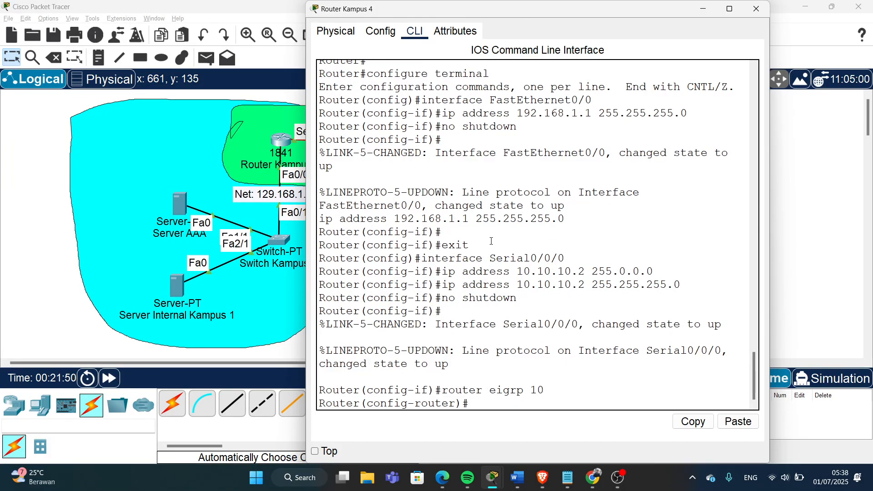
- Add EIGRP network statements for 192.168.1.0 0.0.0.255 and 10.10.10.0 0.0.0.255
type("network")
left_click_drag(495, 10, 278, 54)
type("192")
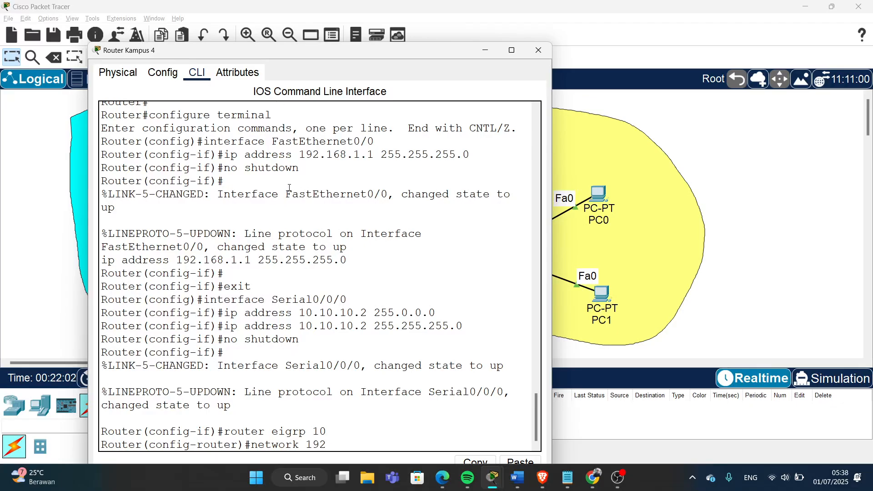
type(".168.1")
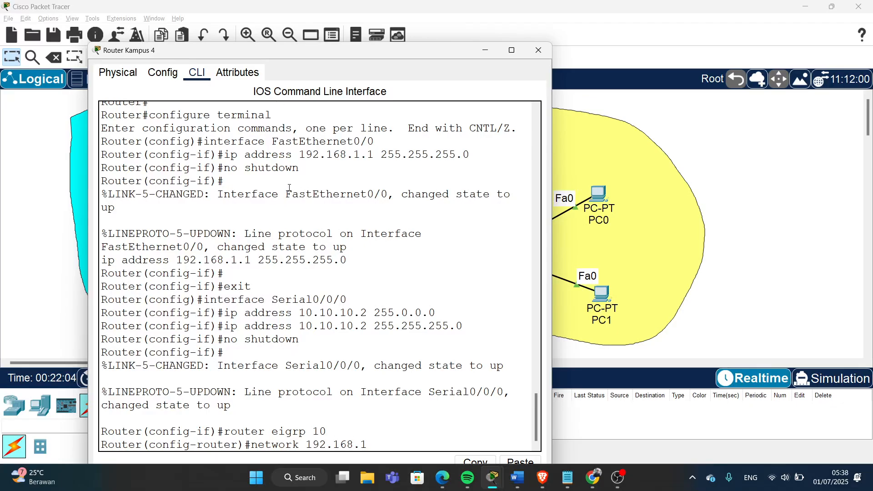
type(".0 0.0.0.255")
key("Return")
key("Up")
key("Left")
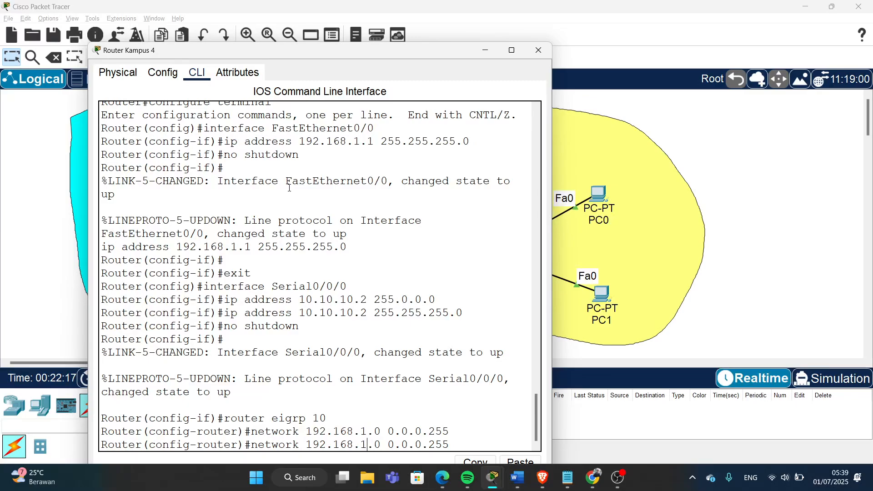
key("BackSpace")
key("BackSpace")
key("BackSpace")
key("BackSpace")
key("BackSpace")
key("BackSpace")
key("BackSpace")
key("BackSpace")
type("0.")
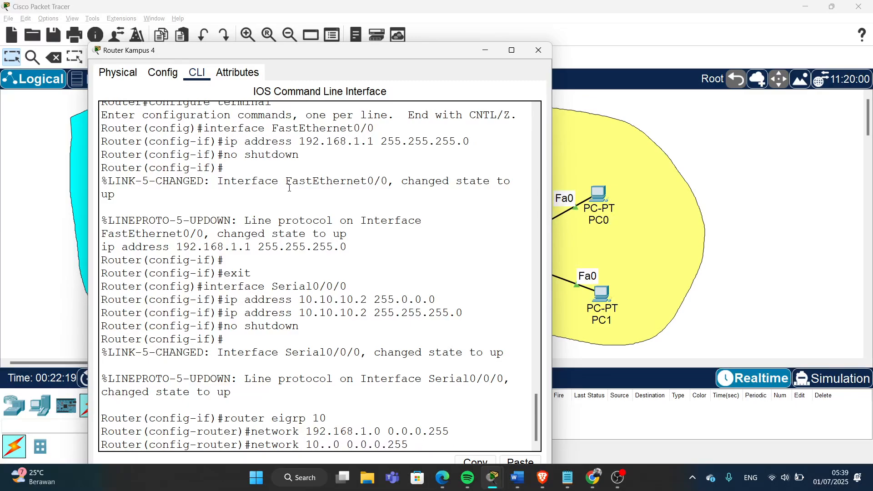
type("10.10")
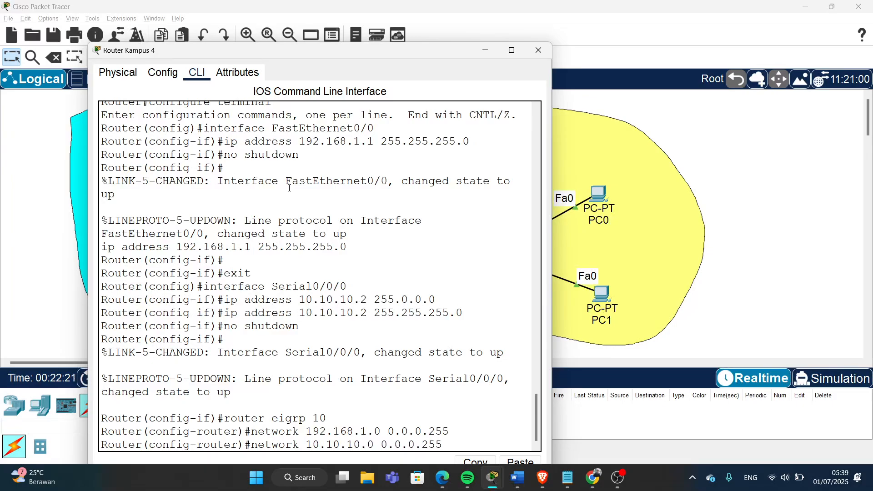
key("Return")
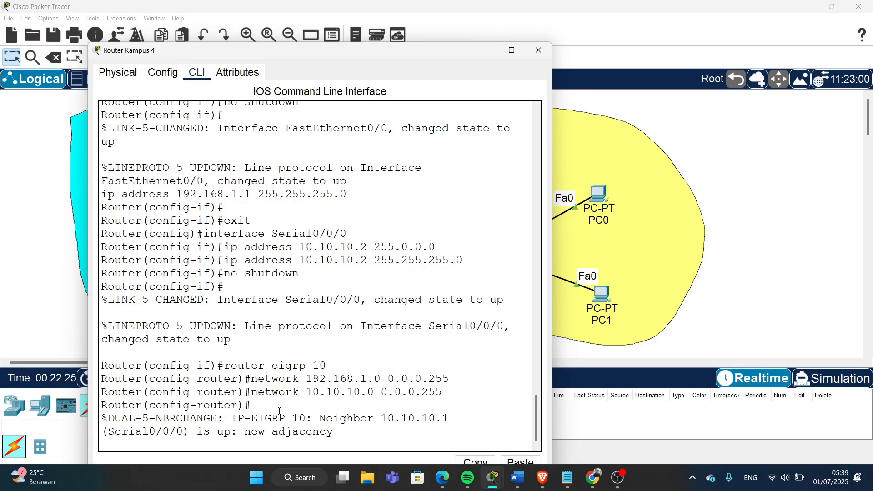
- Apply no auto-summary on Router Kampus 4 and close its configuration window
left_click_drag(340, 436, 101, 415)
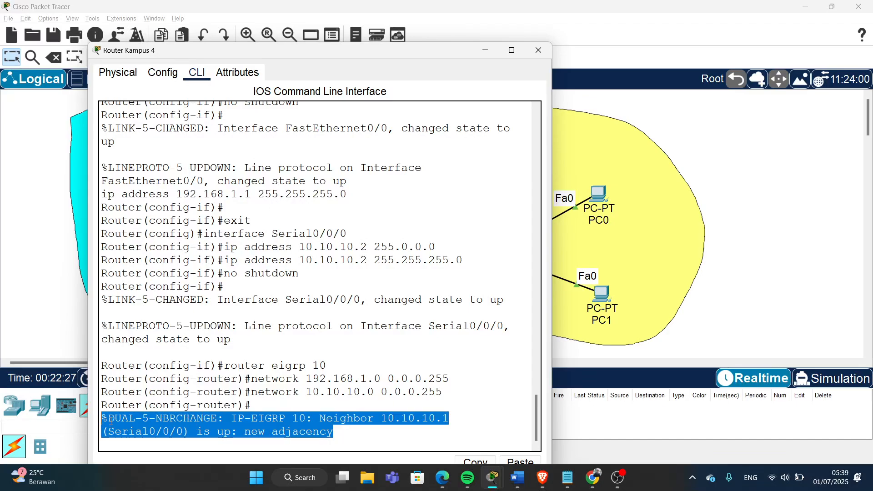
left_click(335, 447)
key("Return")
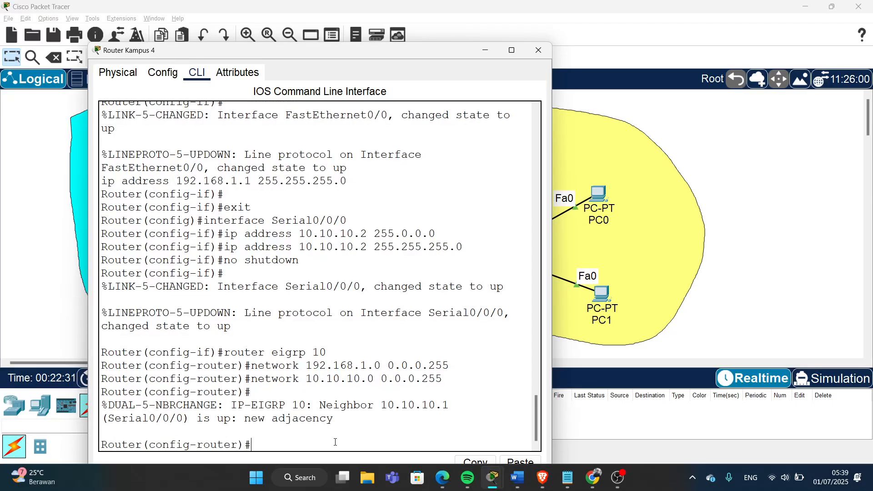
type("no au")
key("Return")
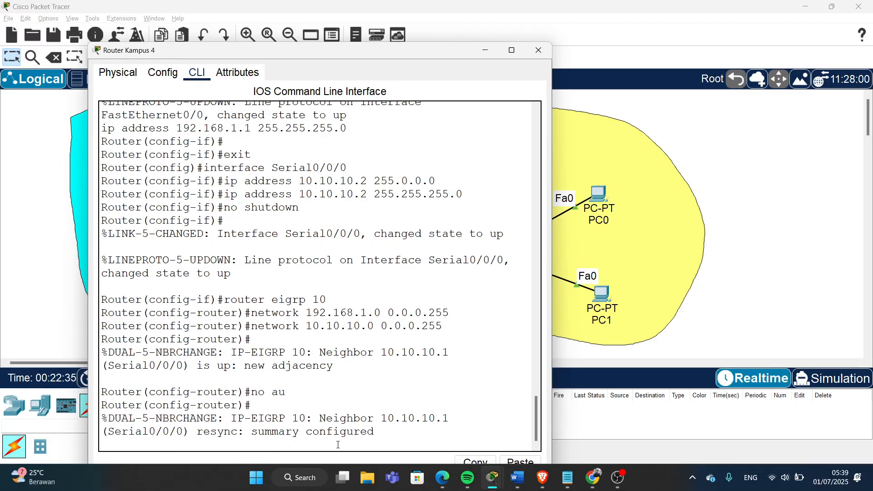
left_click_drag(398, 435, 95, 421)
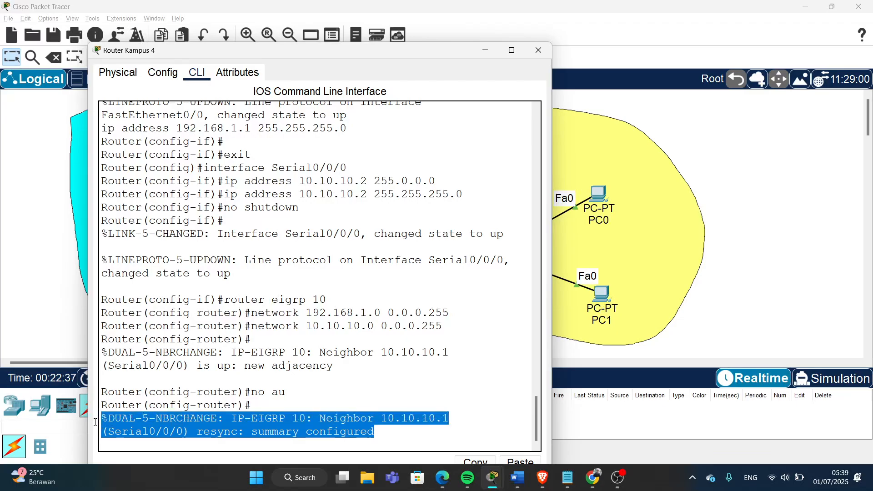
left_click(398, 435)
key("Return")
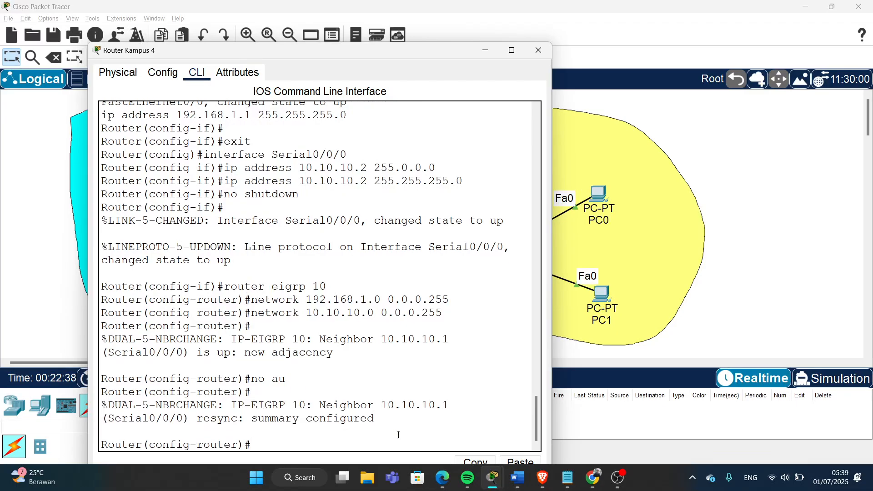
left_click(538, 51)
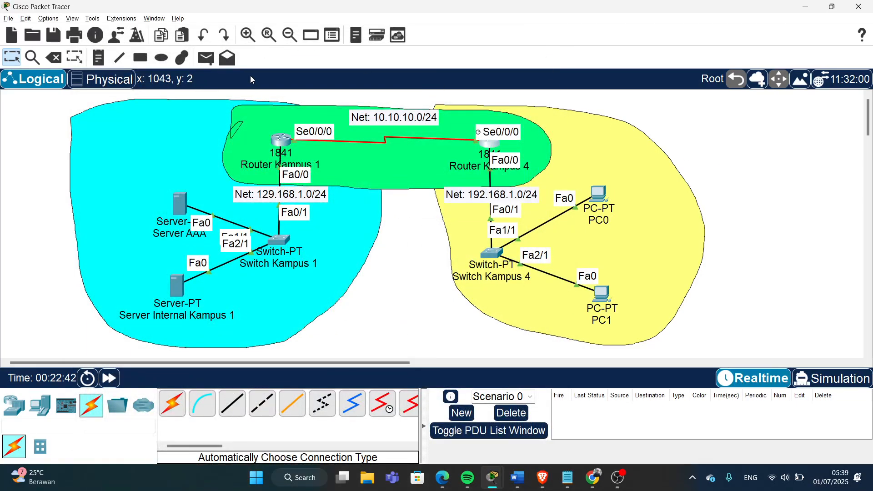
- Send simple PDUs to PC1 from Server AAA and Server Internal Kampus 1, checking status
left_click(206, 58)
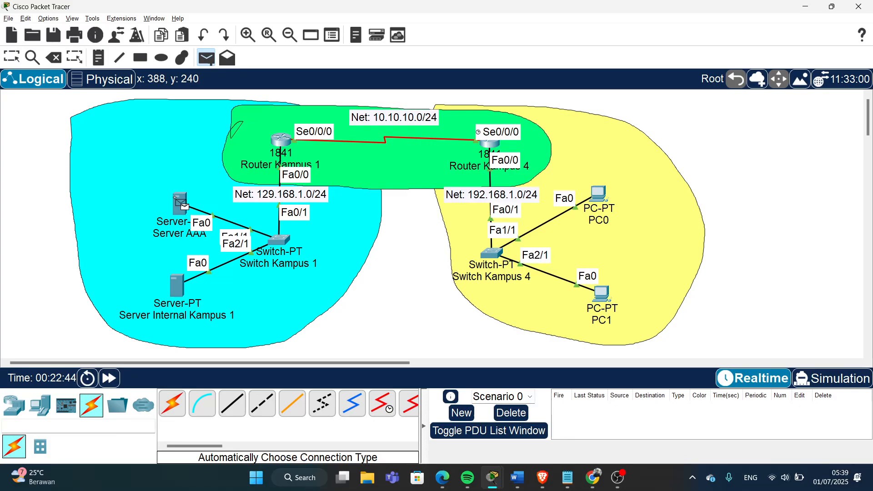
left_click(181, 202)
left_click(601, 294)
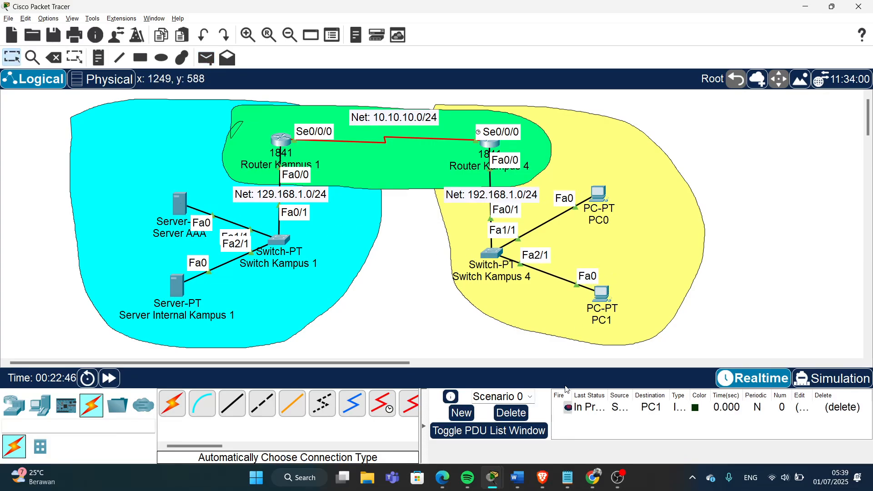
double_click(568, 411)
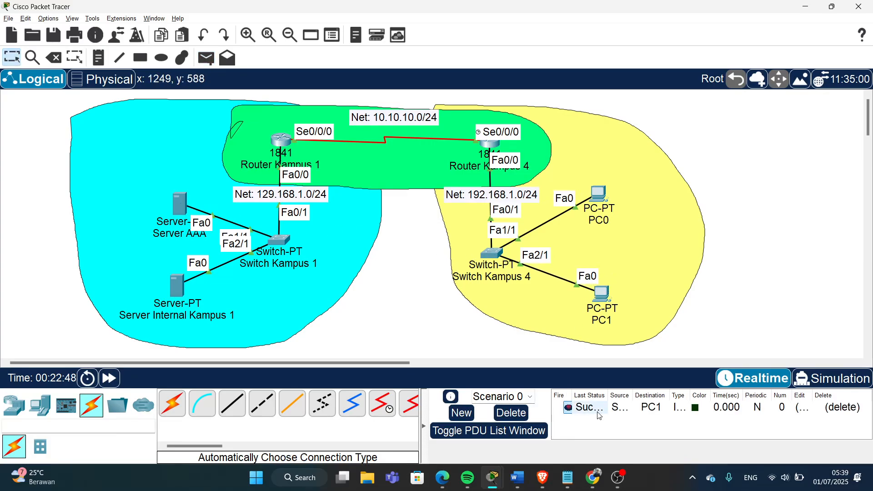
left_click_drag(607, 395, 631, 395)
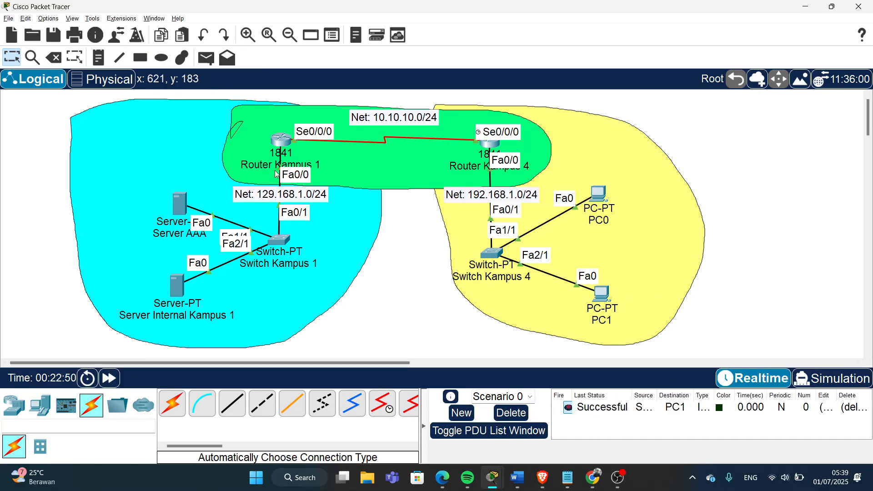
left_click(206, 57)
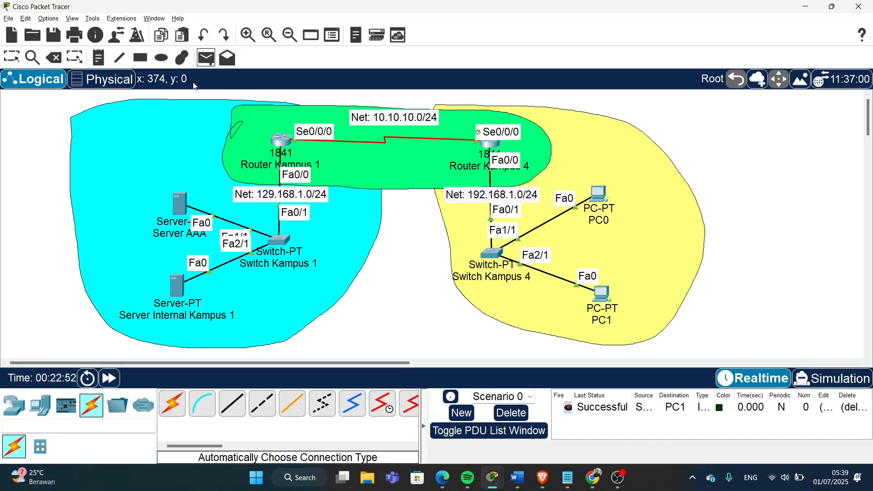
left_click(176, 282)
left_click(605, 300)
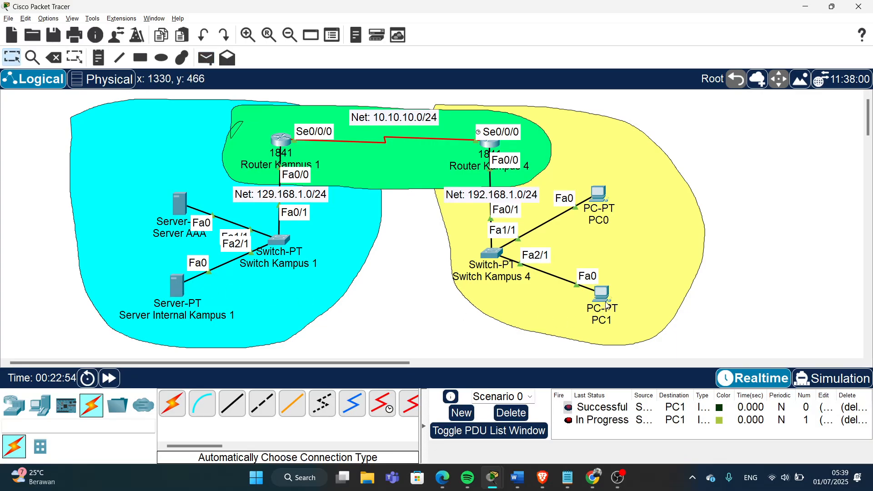
left_click(568, 421)
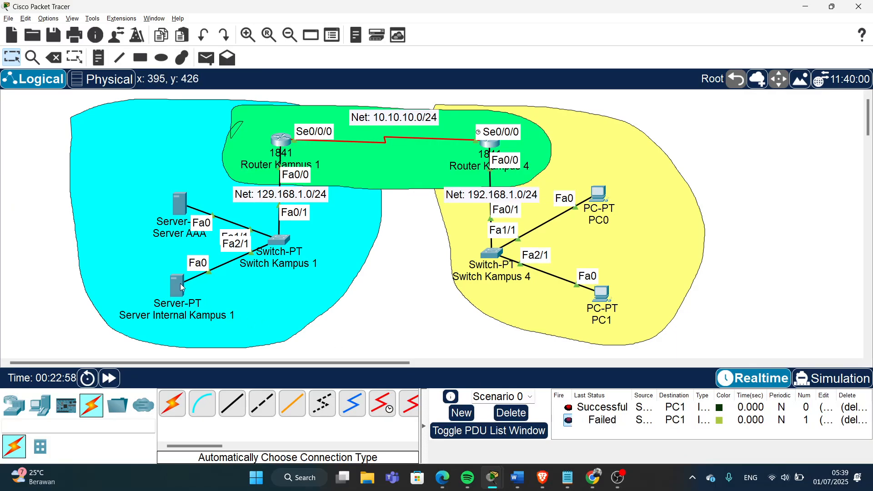
mouse_move(181, 287)
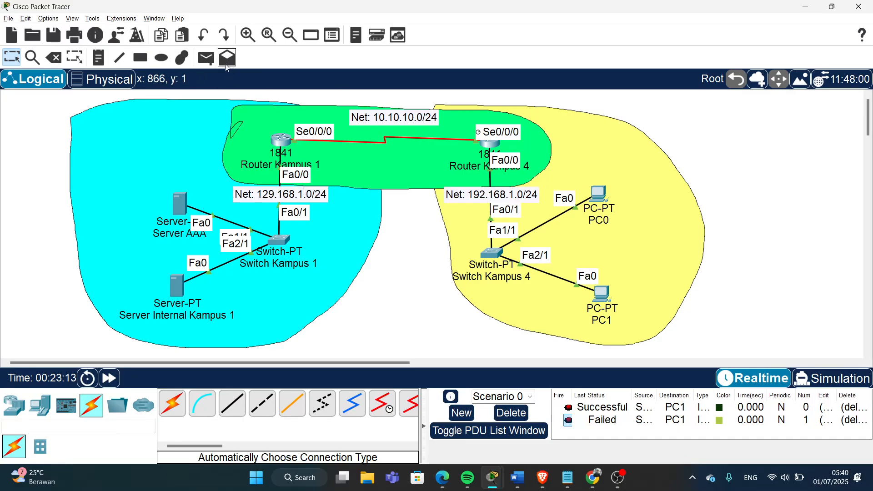
- Send PDUs both ways between Server Internal Kampus 1 and PC0, then delete all test PDUs
left_click(206, 58)
left_click(174, 288)
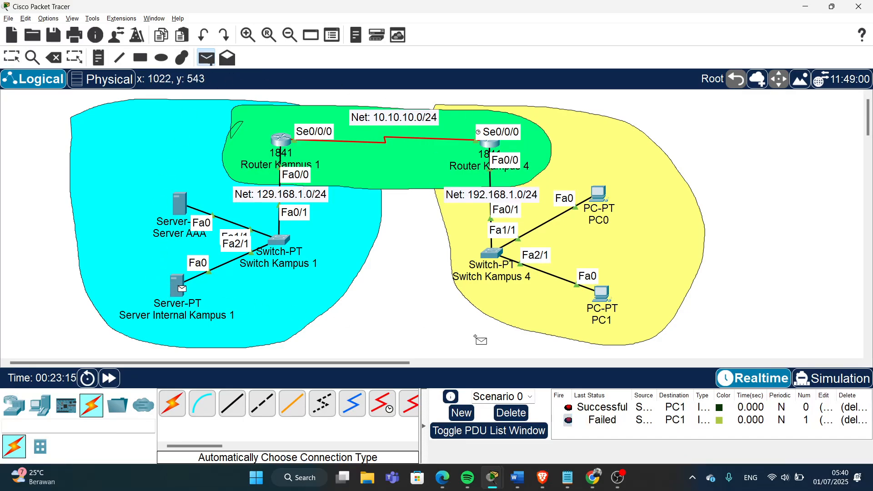
left_click(600, 195)
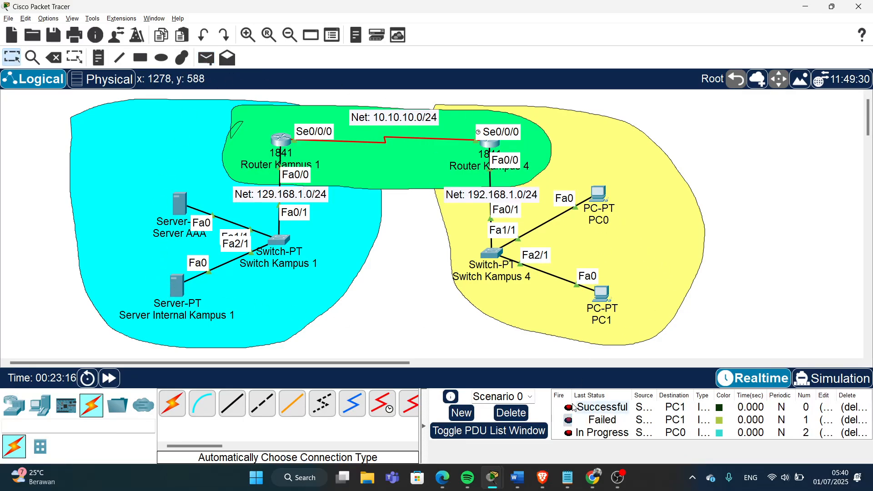
left_click(208, 63)
left_click(604, 197)
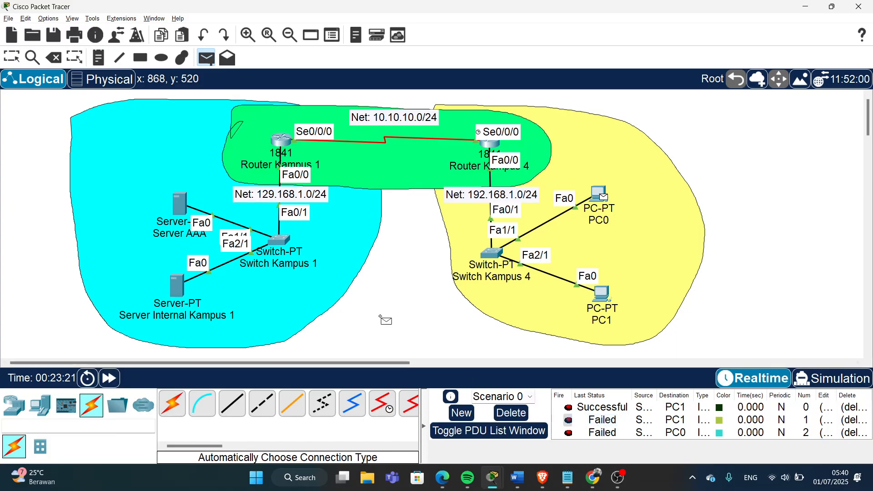
left_click(177, 285)
scroll(600, 425, "down", 1)
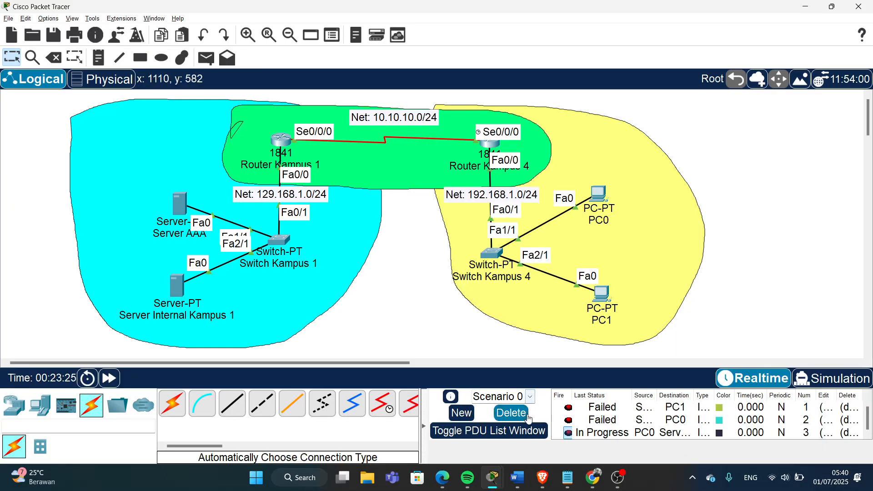
left_click(511, 413)
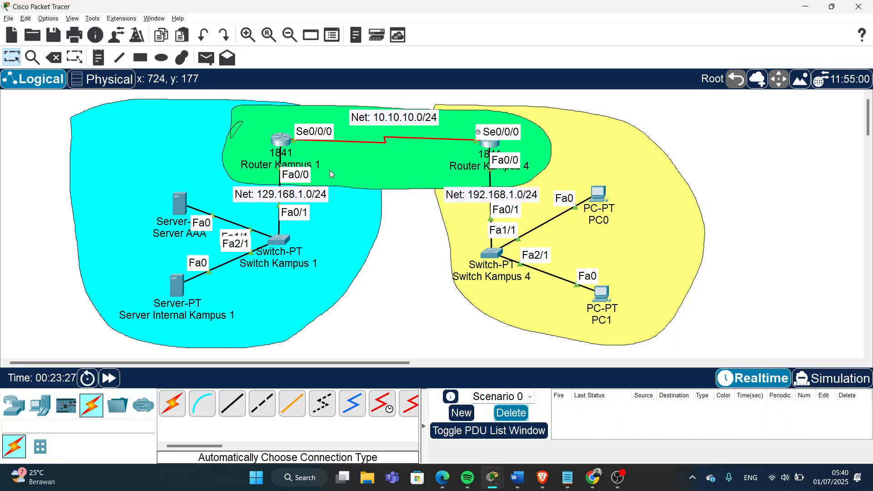
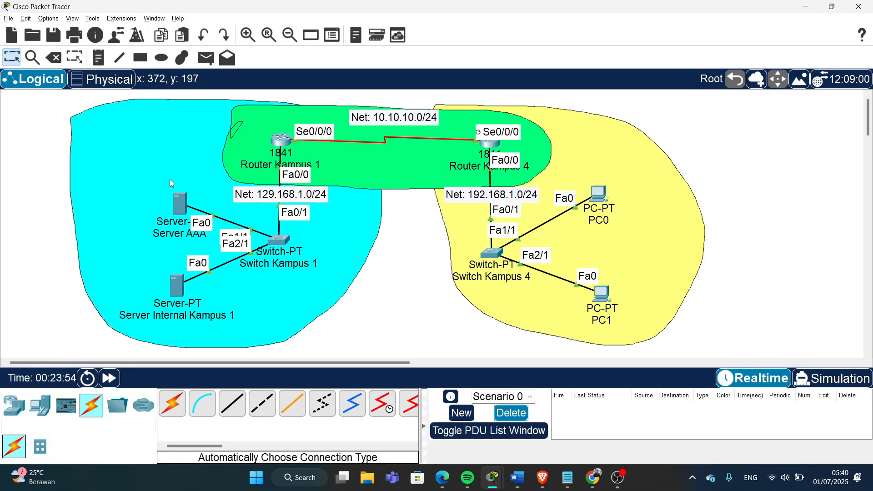
- Switch Server AAA's AAA service on, keeping the RADIUS port at 1645
left_click(183, 209)
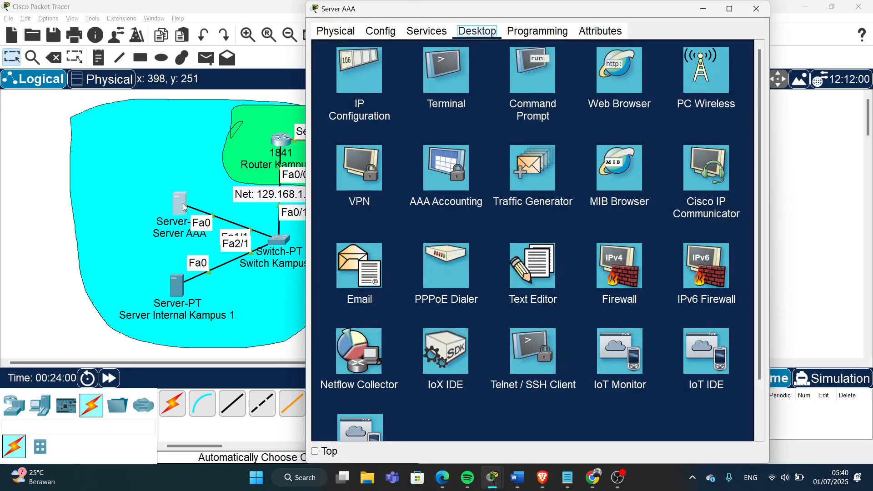
left_click(419, 37)
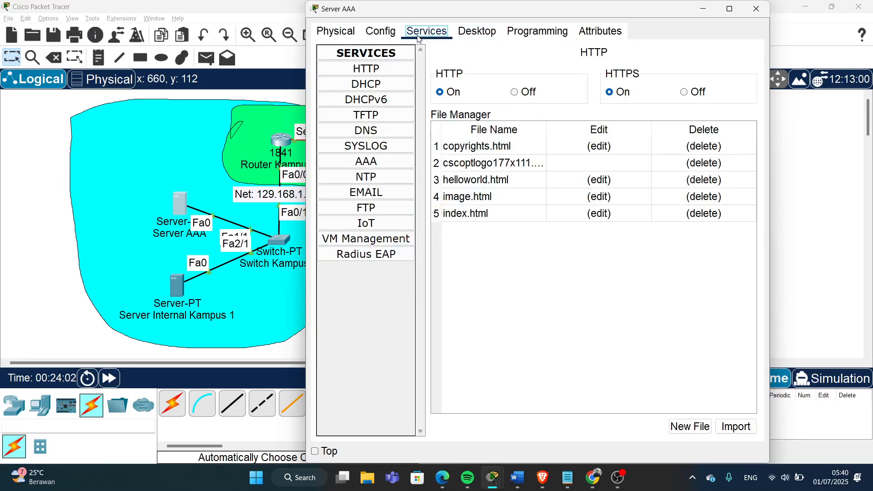
left_click(369, 167)
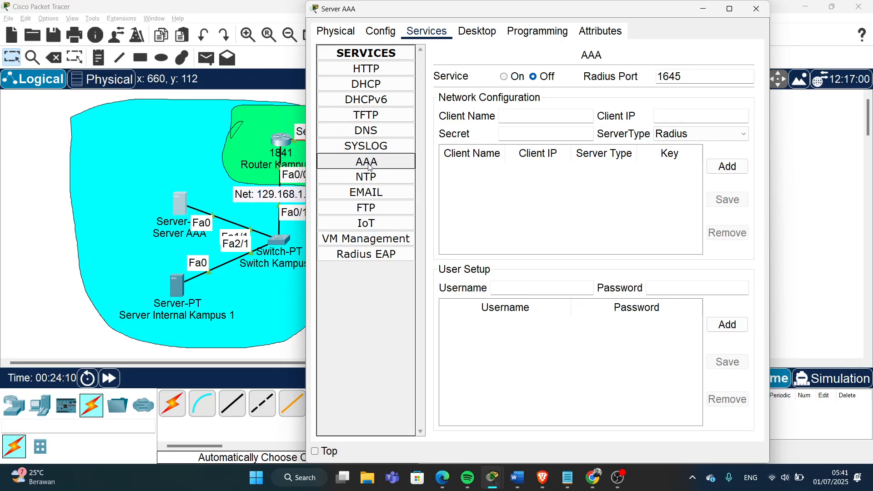
left_click(504, 77)
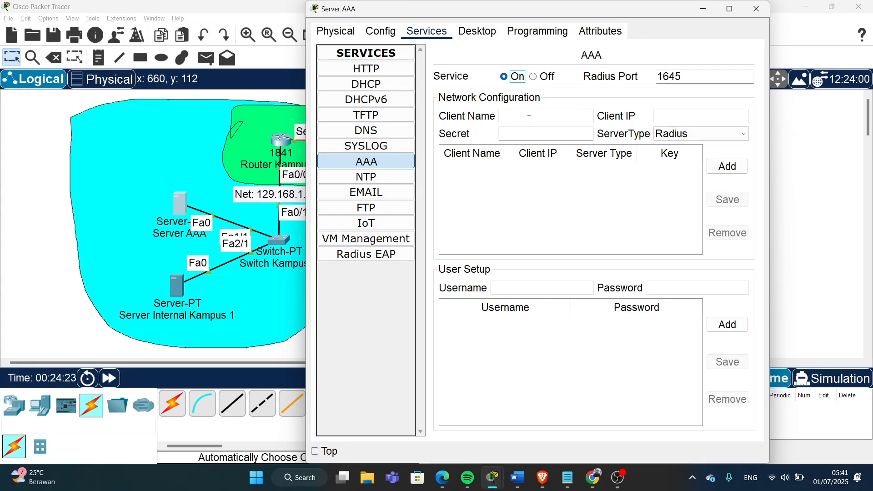
double_click(673, 78)
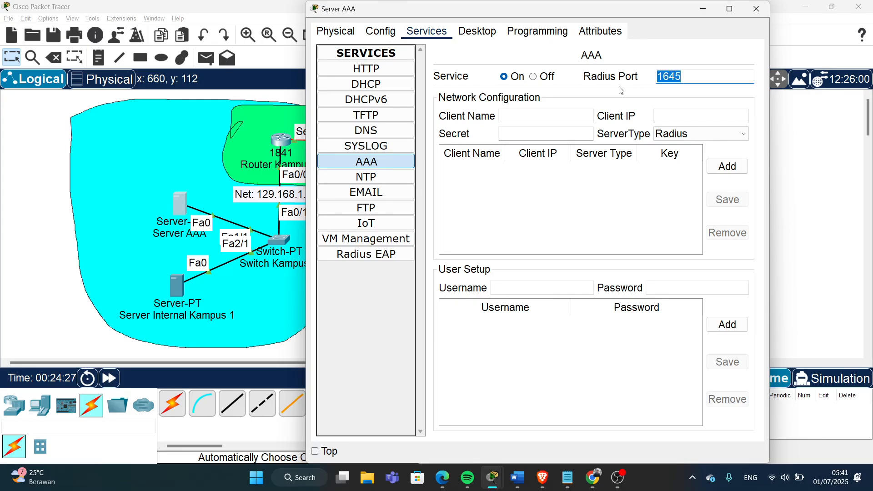
left_click(537, 121)
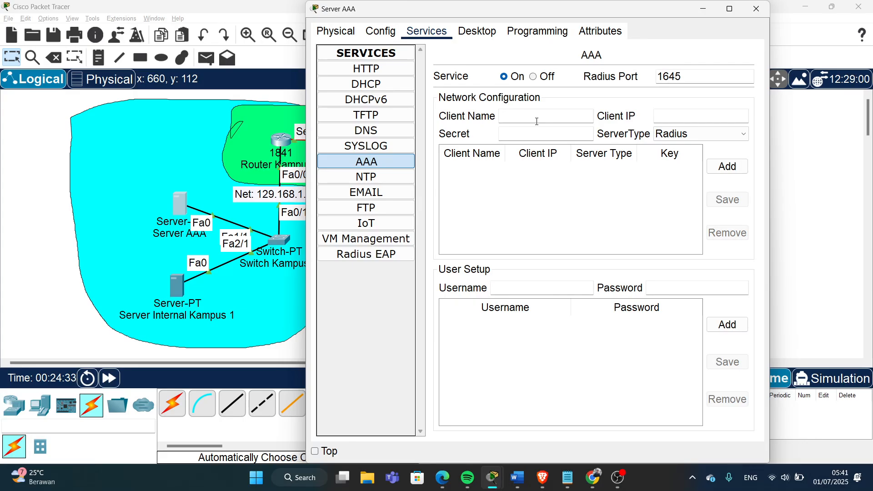
- Add RADIUS client VPN_KITA at 129.168.1.1, with its shared secret, to the client list
type("VPN_KITA")
left_click(558, 135)
type("bebas")
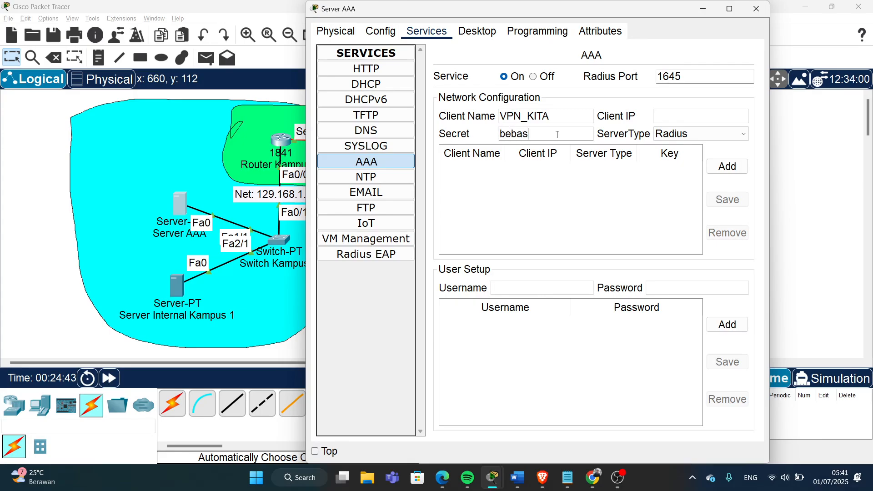
type("_saja")
left_click(678, 119)
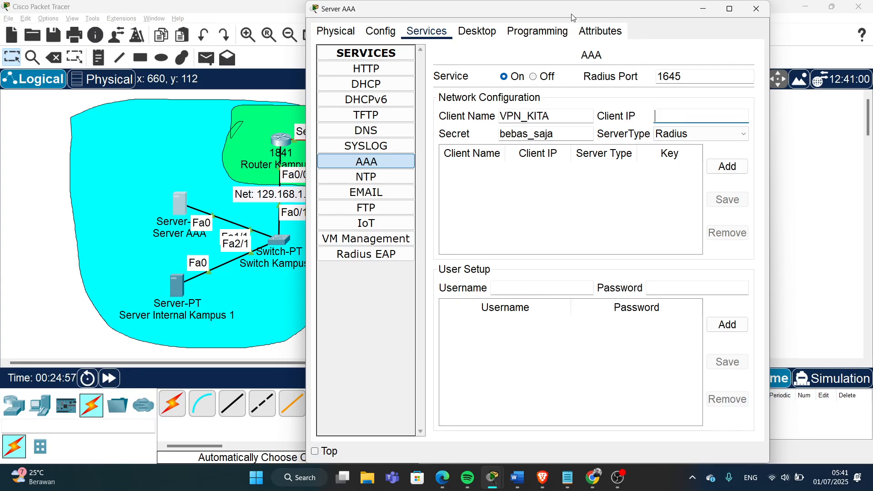
left_click_drag(571, 15, 668, 45)
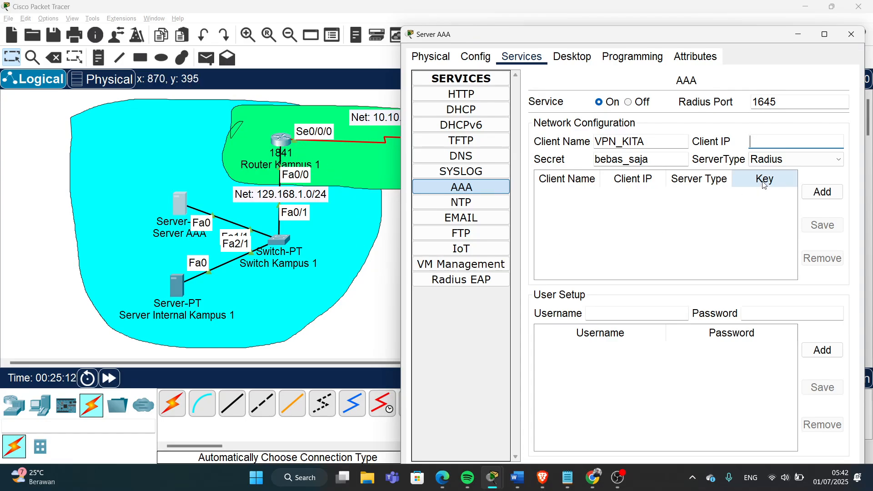
type("29.168.1.1")
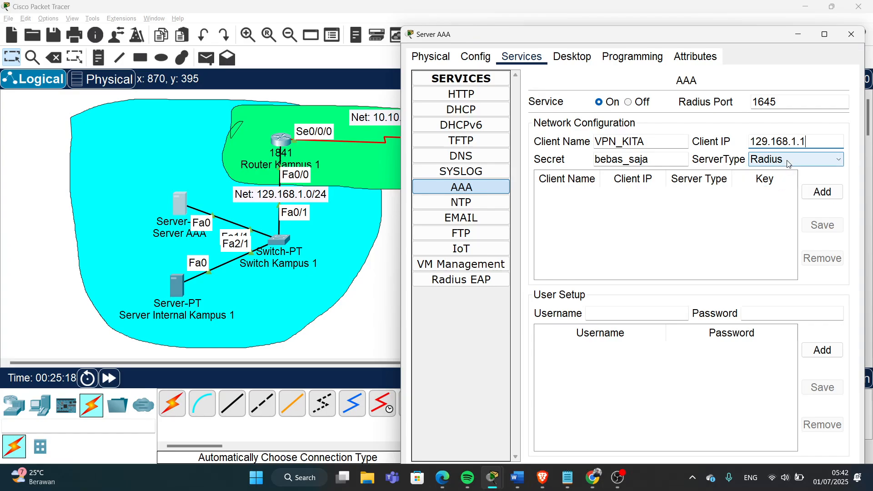
left_click_drag(728, 39, 635, 35)
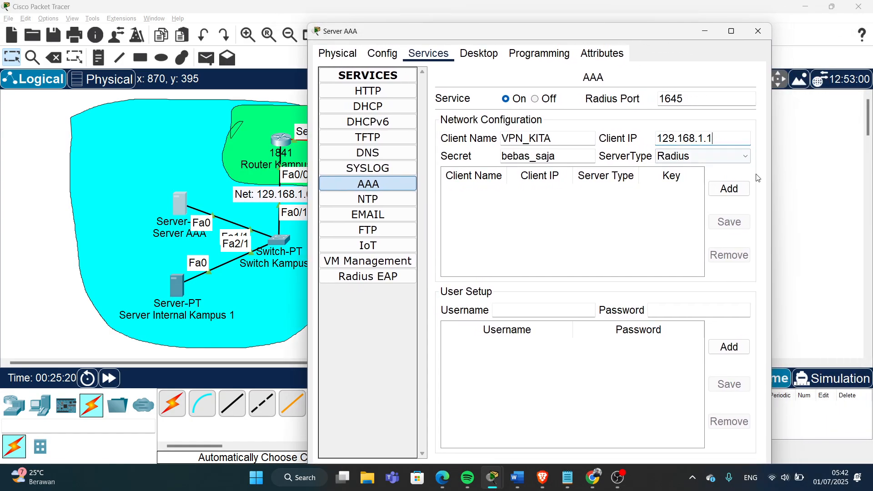
left_click(735, 189)
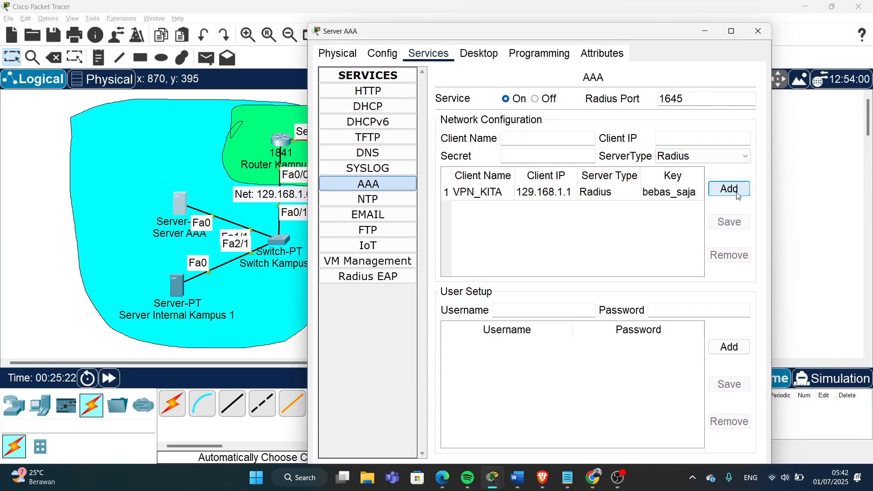
- Add the admin user with its password to Server AAA's user list, then return to the topology
left_click(523, 312)
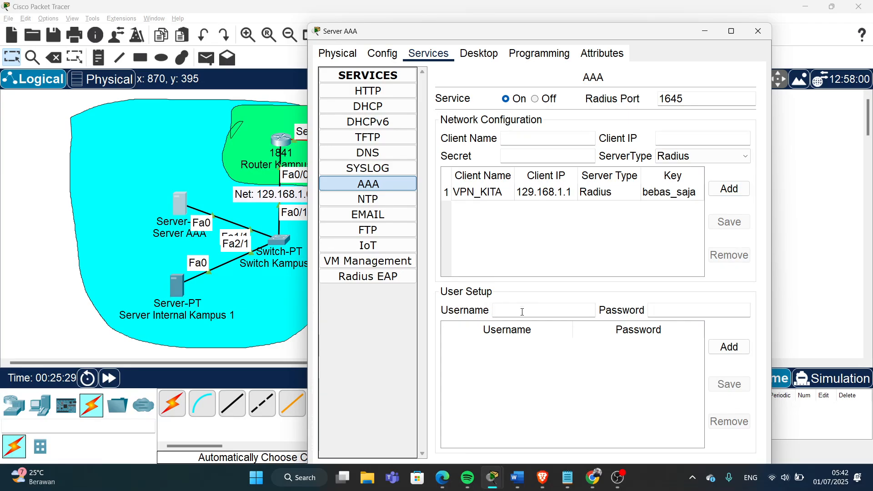
type("admin2123")
left_click(658, 311)
type("vpn2")
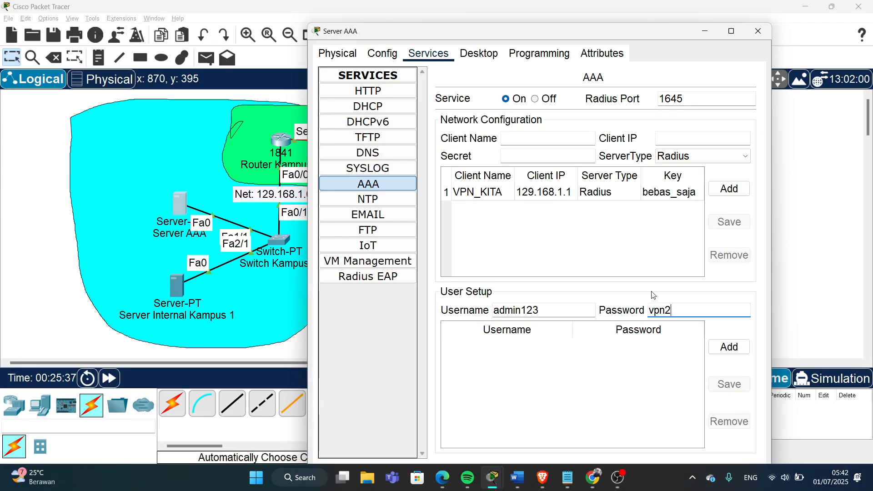
type("200018094")
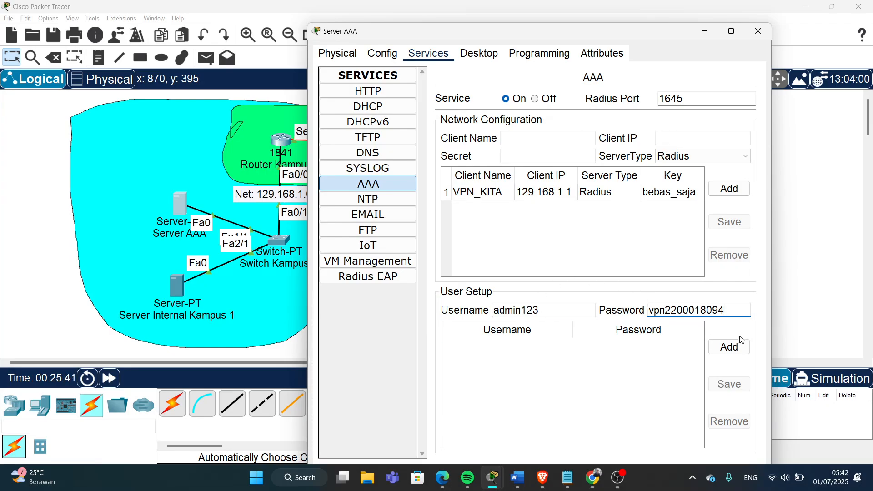
left_click(733, 347)
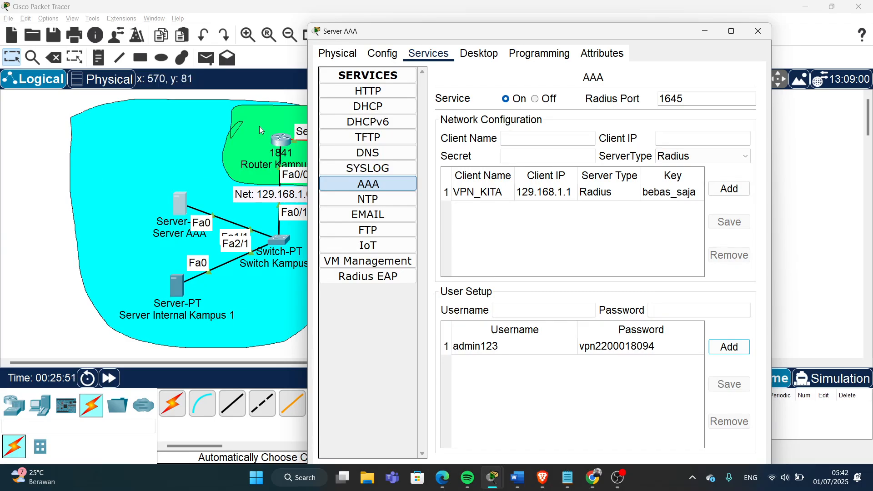
left_click(4, 208)
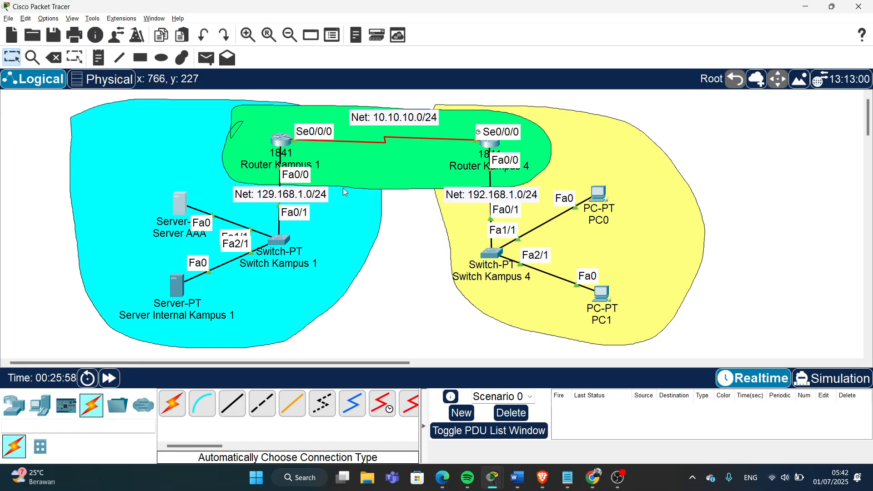
- In Router Kampus 1's CLI, exit configuration mode and enable aaa new-model
left_click(282, 138)
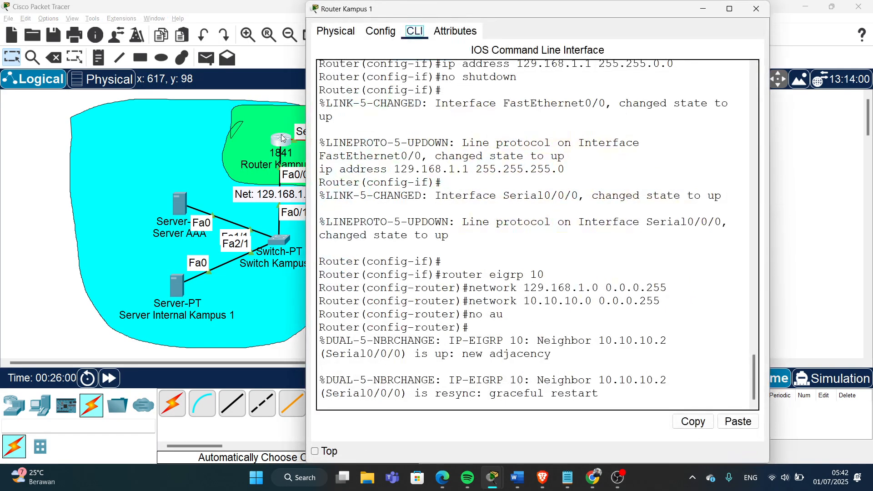
left_click(607, 300)
key("Return")
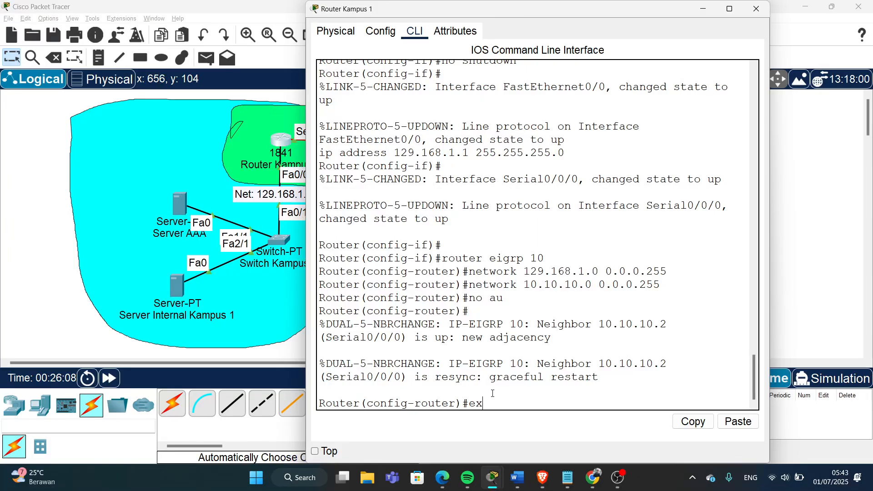
key("Return")
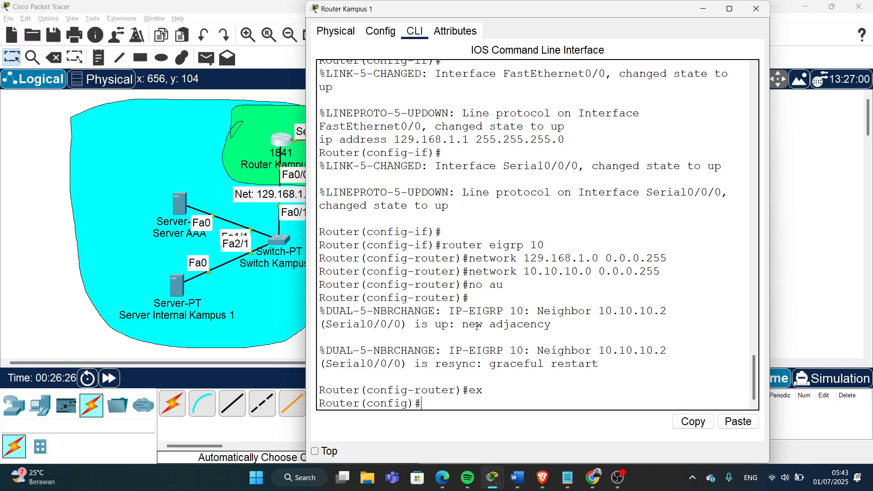
type("aaa new-mode")
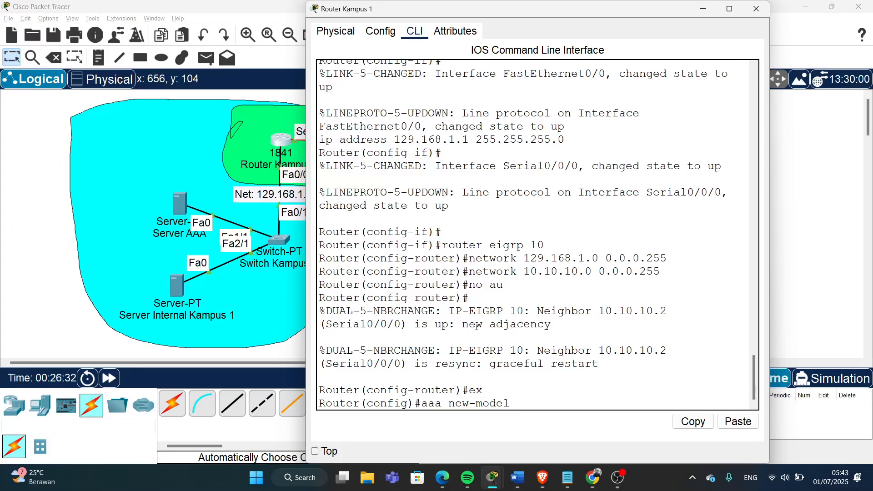
type("l")
key("Return")
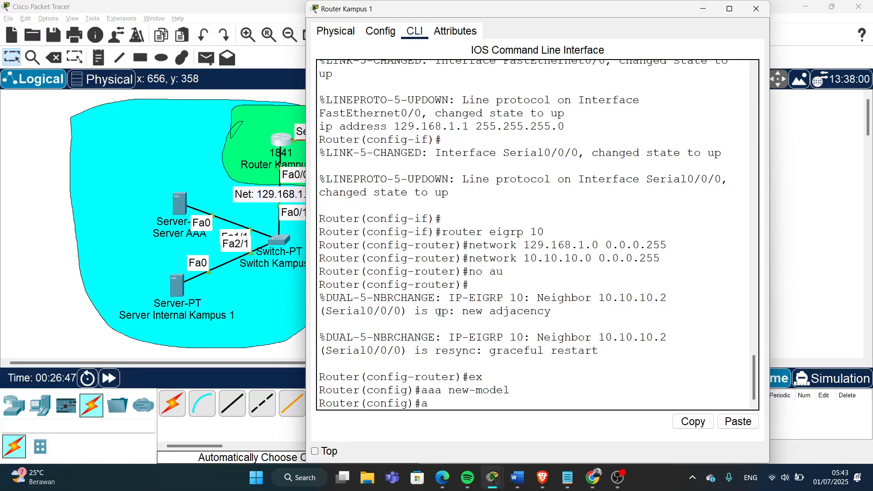
- Enter aaa authentication login VPNAUTH group radius local
type("aa authentication login")
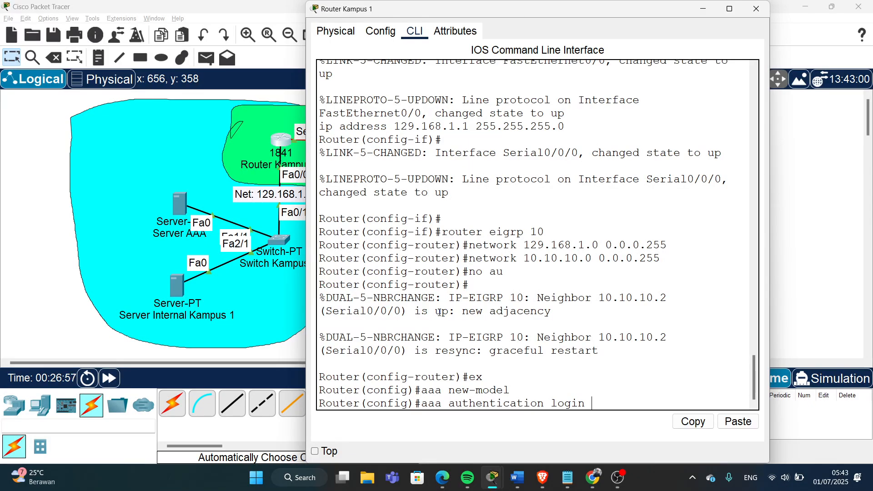
type(" VPNAUTH g")
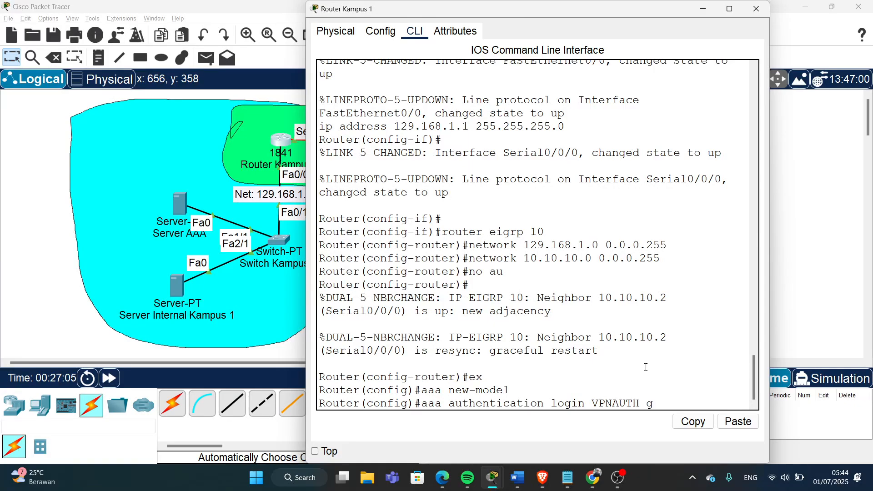
type("roup radius local")
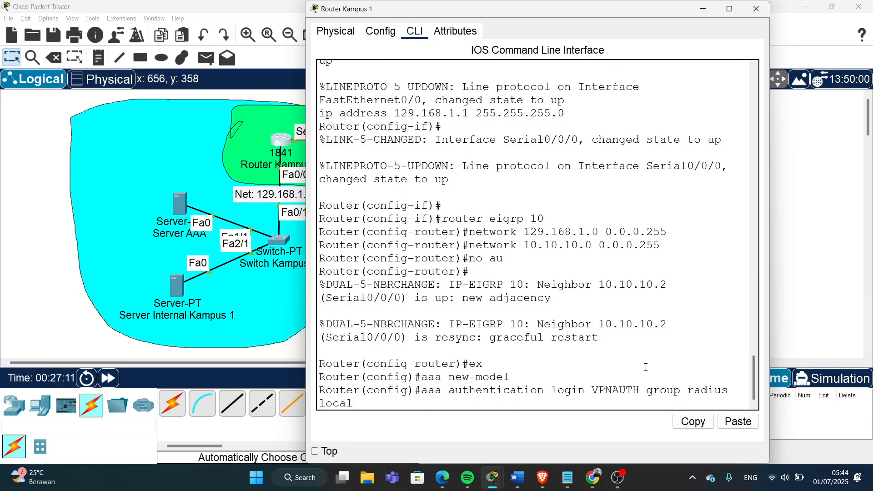
left_click_drag(769, 324, 805, 326)
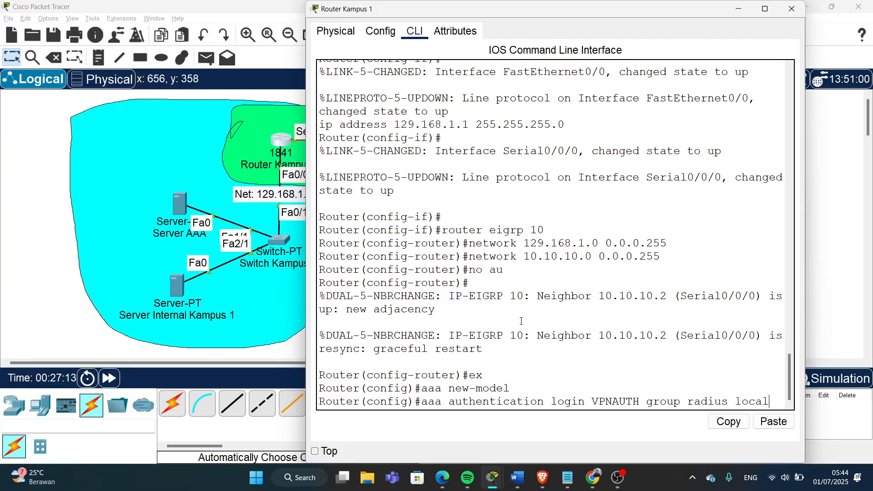
left_click_drag(307, 317, 254, 317)
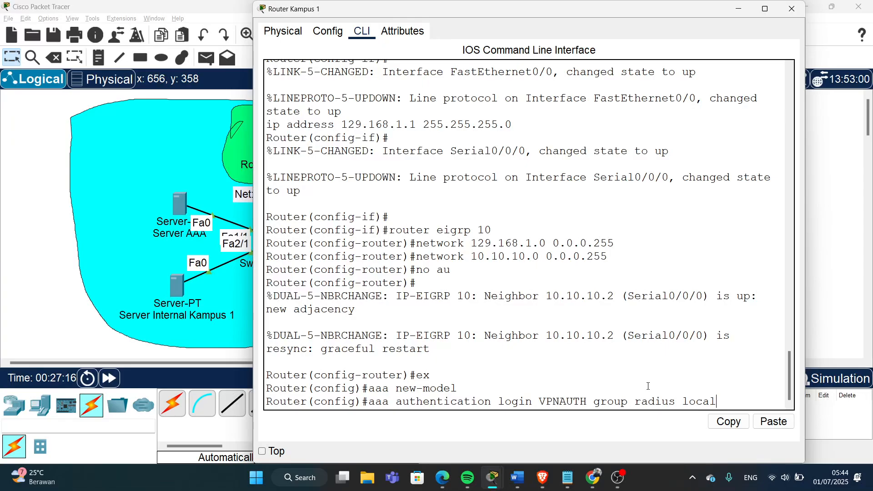
key("Return")
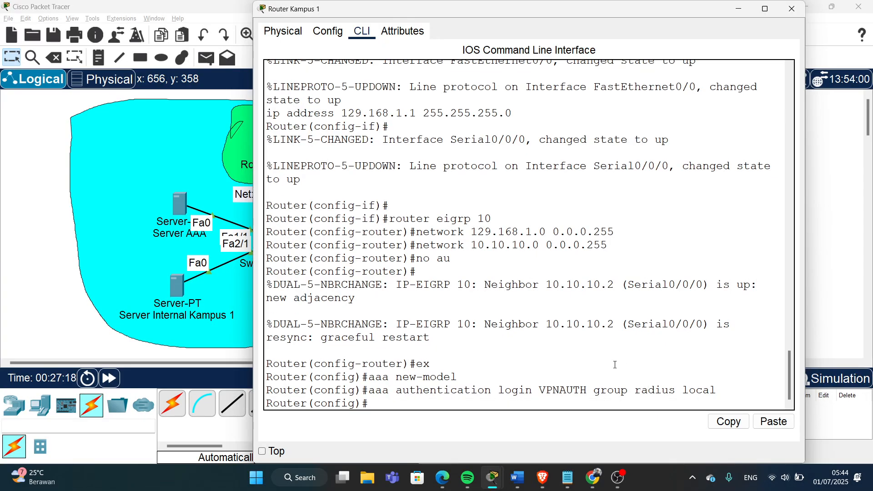
- Review the VPNAUTH authentication line by highlighting its parts
left_click_drag(369, 390, 404, 394)
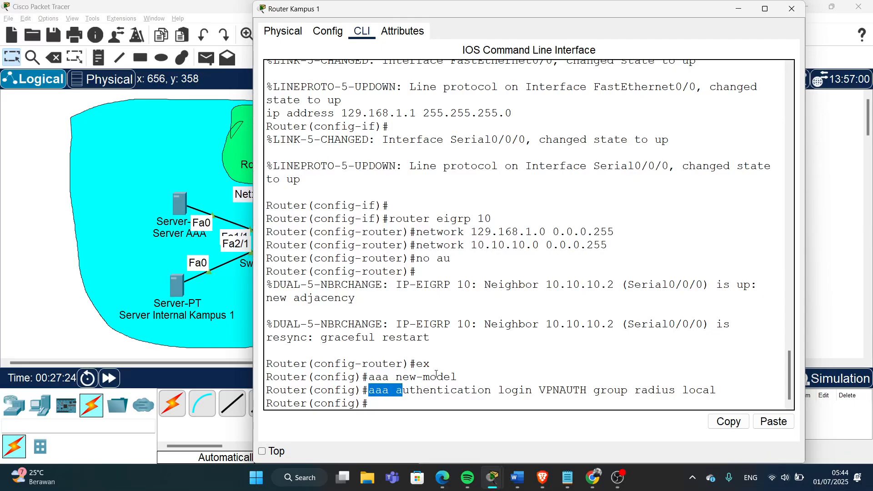
left_click(499, 390)
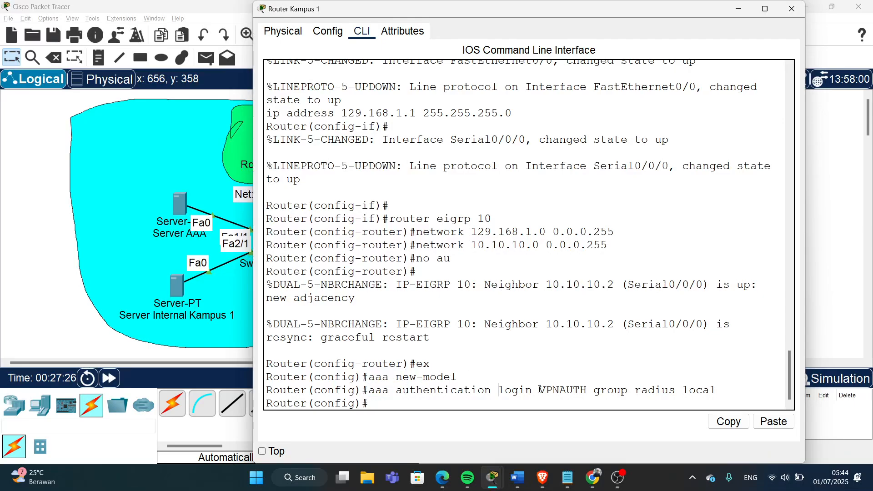
left_click_drag(540, 390, 583, 390)
left_click(403, 390)
left_click_drag(402, 390, 588, 390)
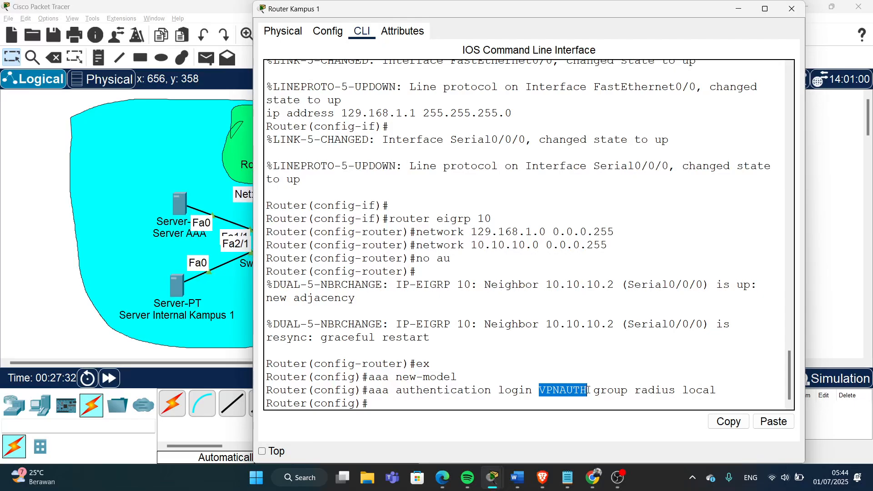
left_click(592, 390)
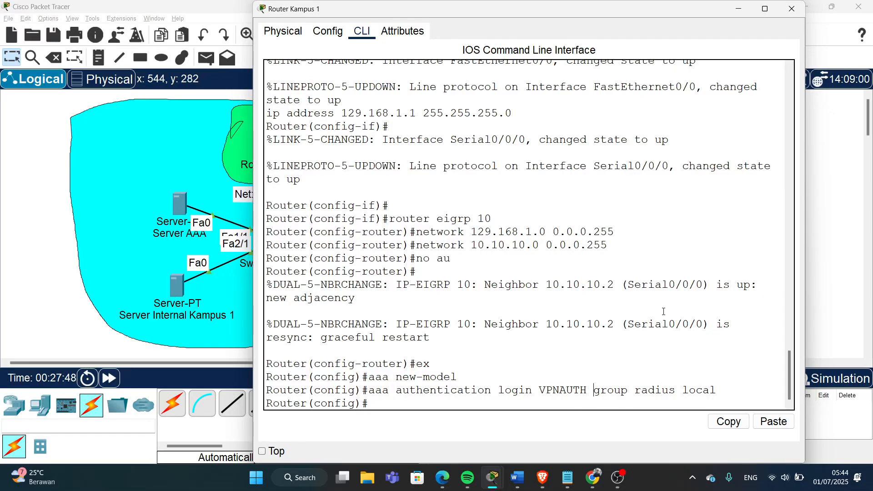
left_click_drag(683, 391, 716, 390)
left_click(692, 398)
- Enter aaa authorization network VPNAUTH local, then get a fresh prompt
type("aaa authoriz")
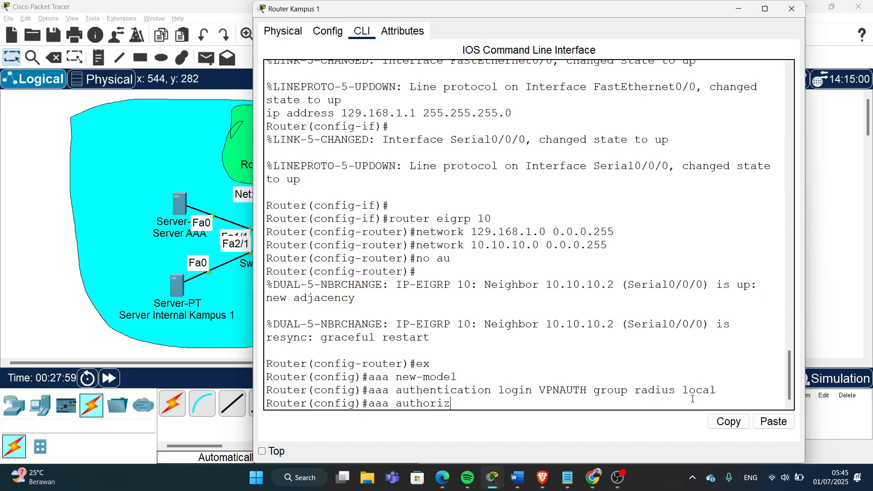
type("ation network ")
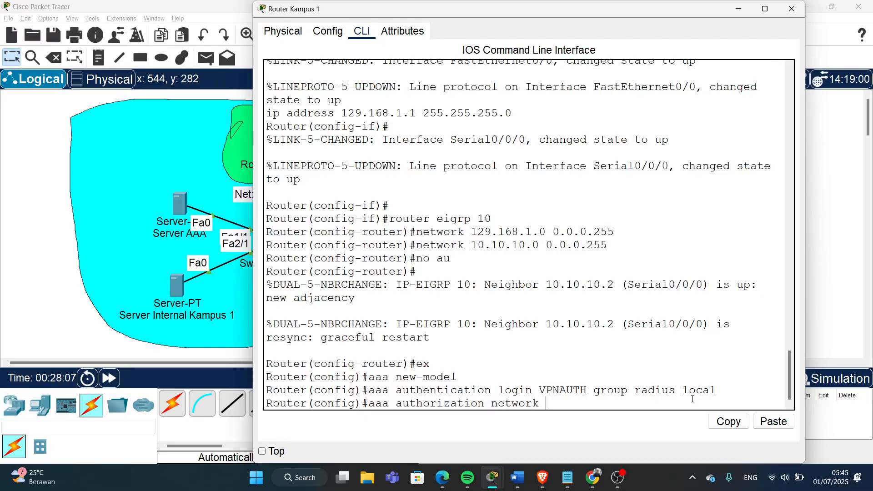
type("VPNAUTH local")
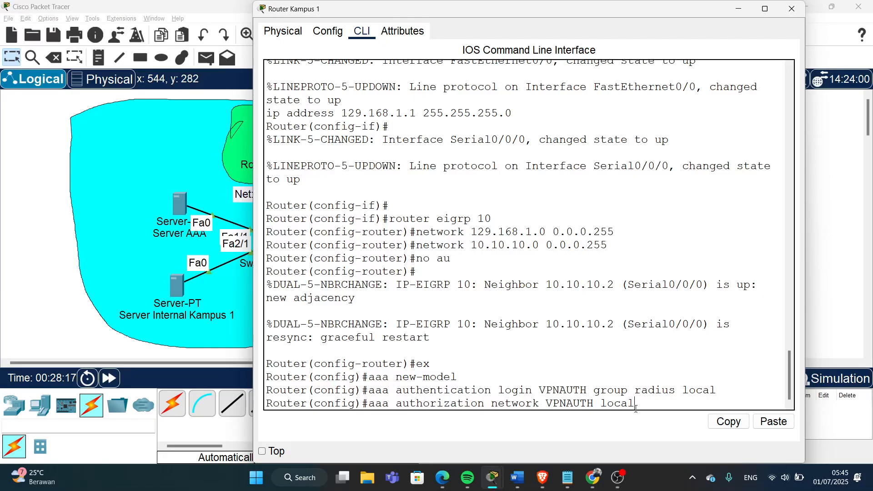
key("Return")
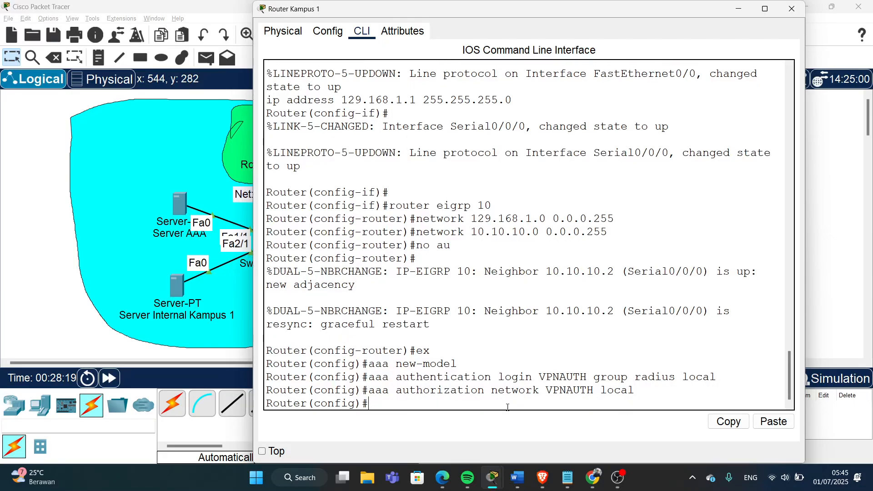
left_click_drag(382, 377, 695, 376)
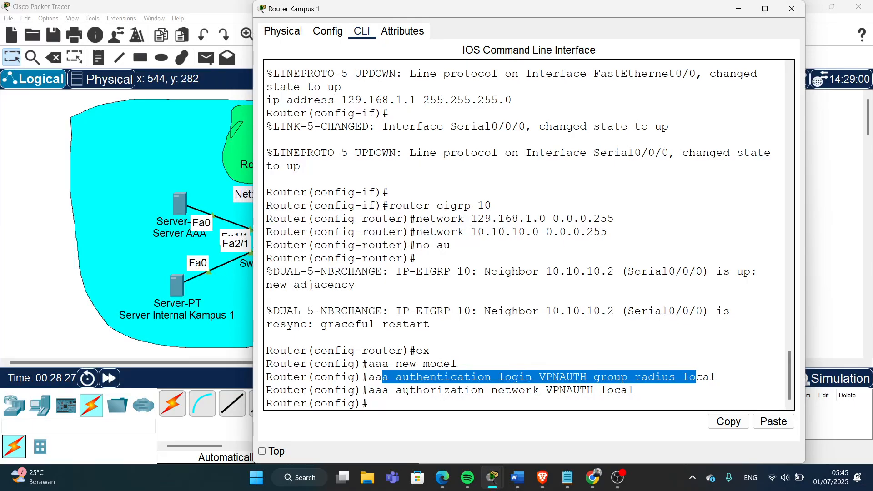
left_click_drag(596, 390, 636, 390)
left_click(634, 402)
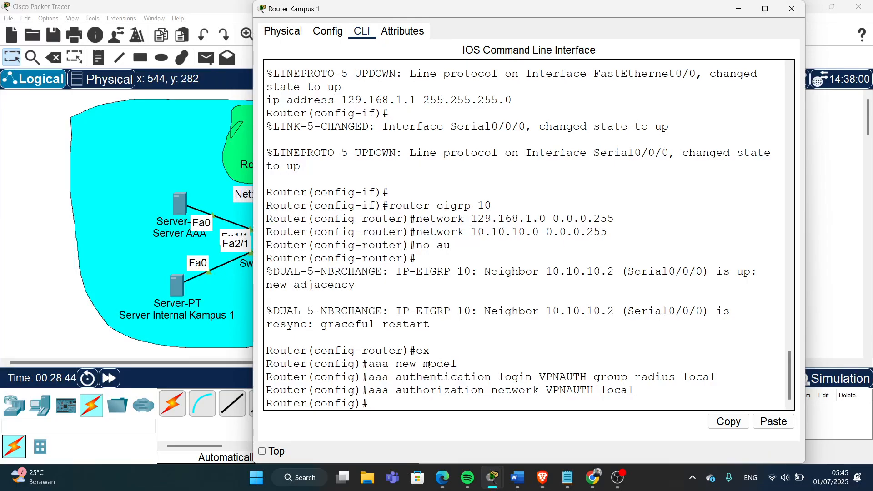
key("Return")
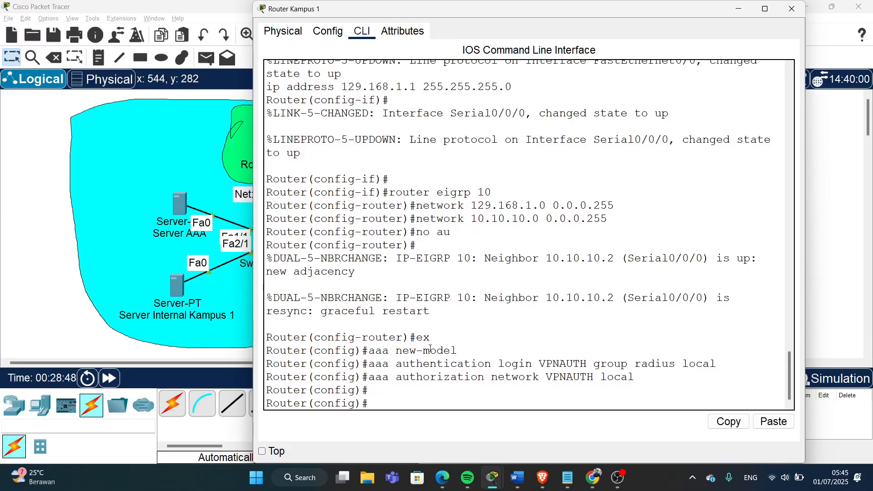
- Create crypto isakmp policy 10 with encryption aes 256
type("crypto isakmp")
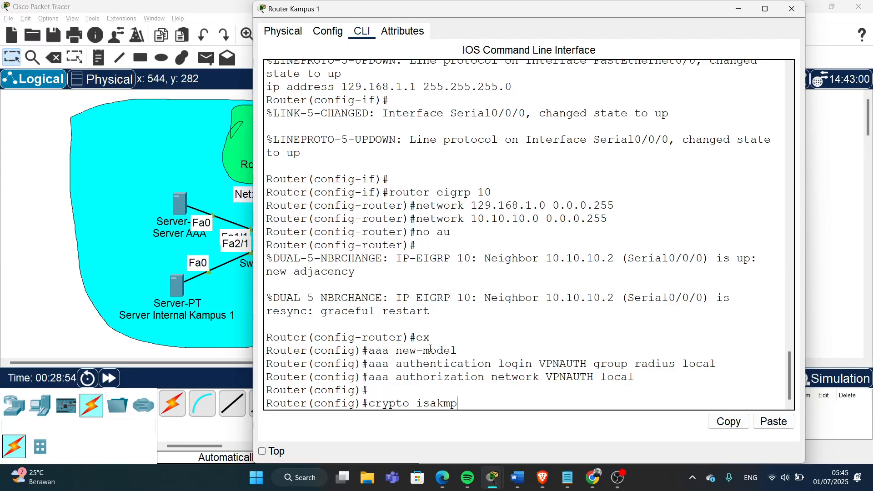
type(" policy 10")
key("Return")
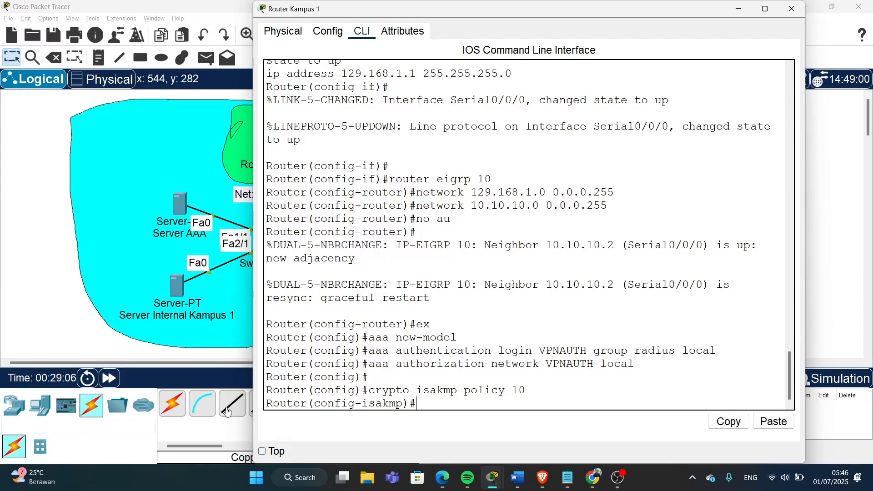
left_click_drag(315, 406, 429, 406)
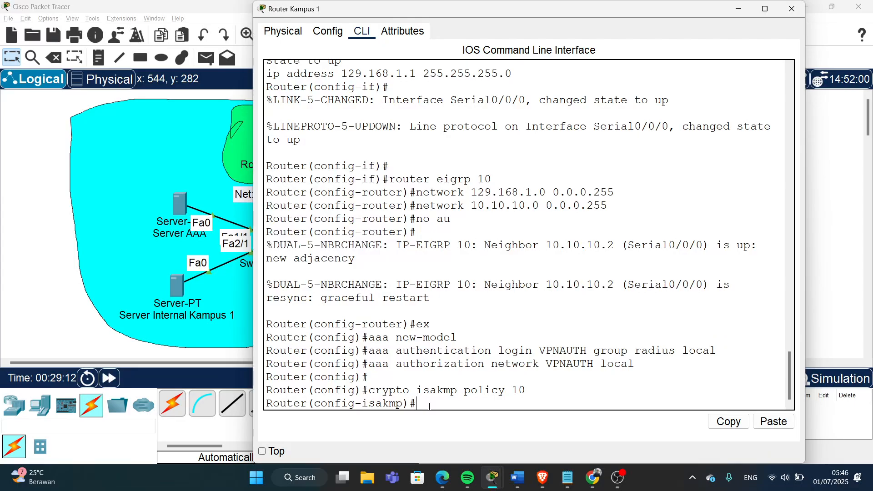
type("encr ?")
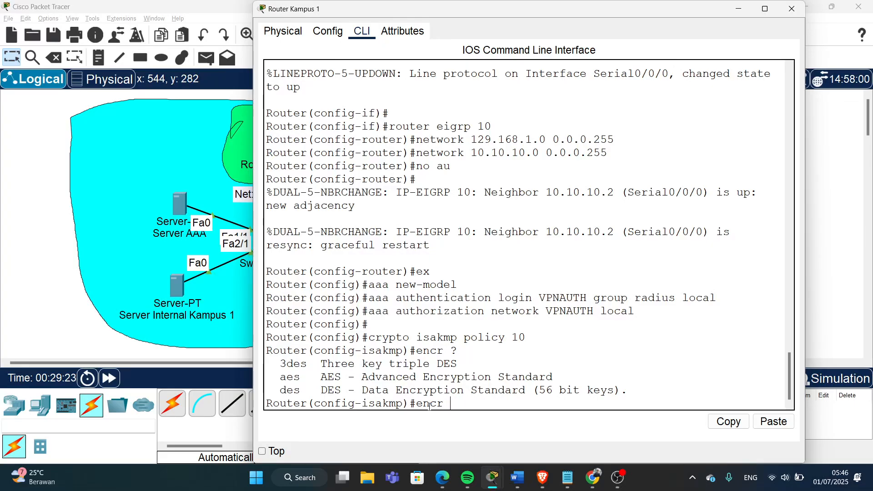
type("aes 256")
key("Return")
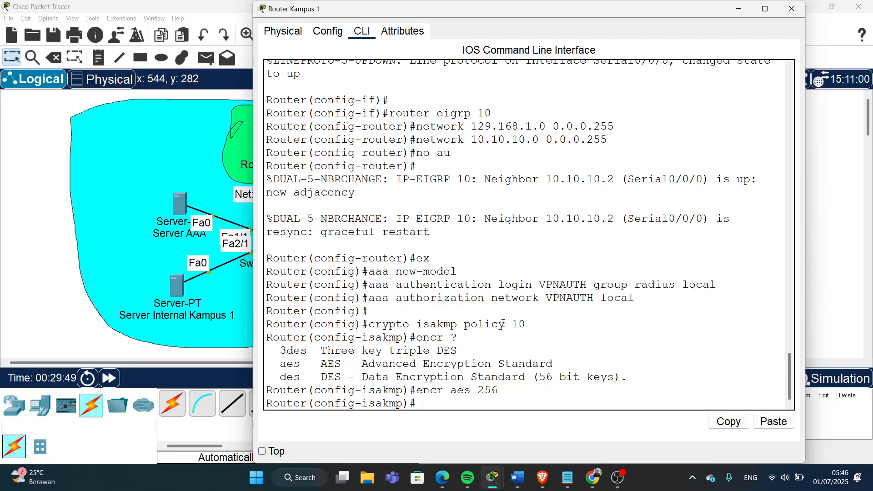
- Give the policy pre-share authentication and group 2, then exit the policy
type("thentic")
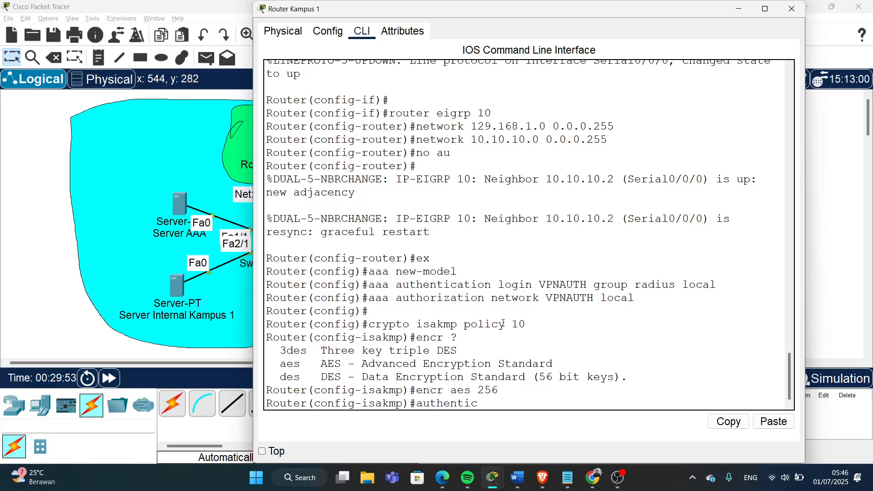
type("ation pre-share")
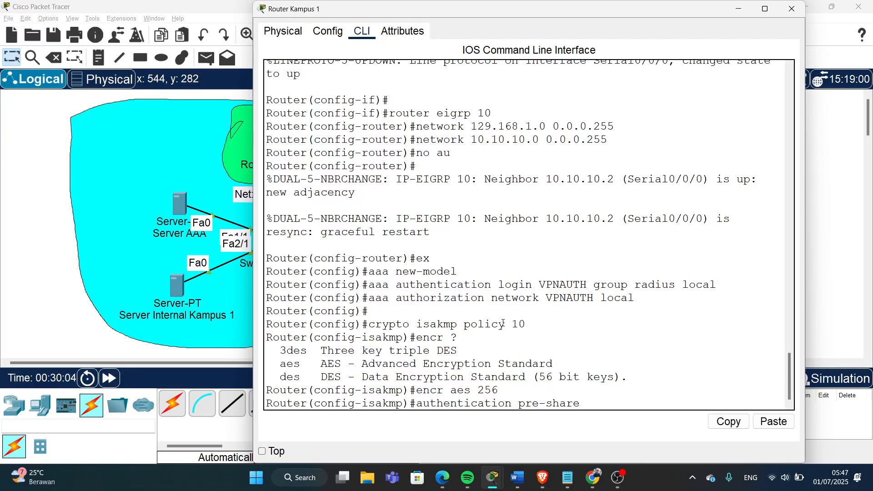
key("Return")
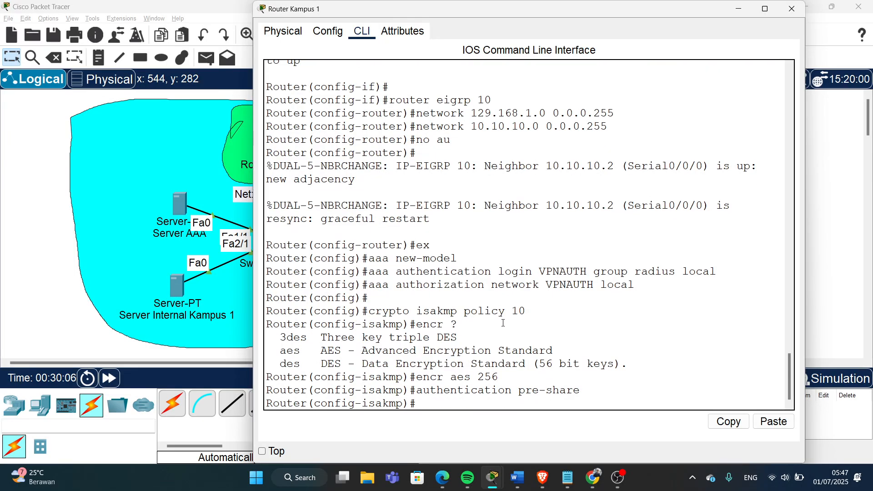
type("group 2")
key("Return")
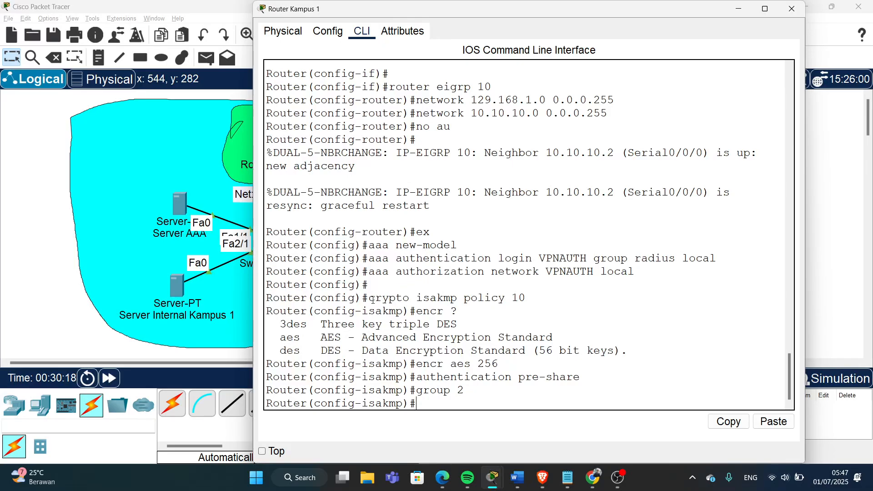
left_click_drag(377, 299, 524, 301)
left_click_drag(417, 364, 512, 368)
left_click_drag(423, 377, 465, 393)
type("exit")
key("Return")
key("Return")
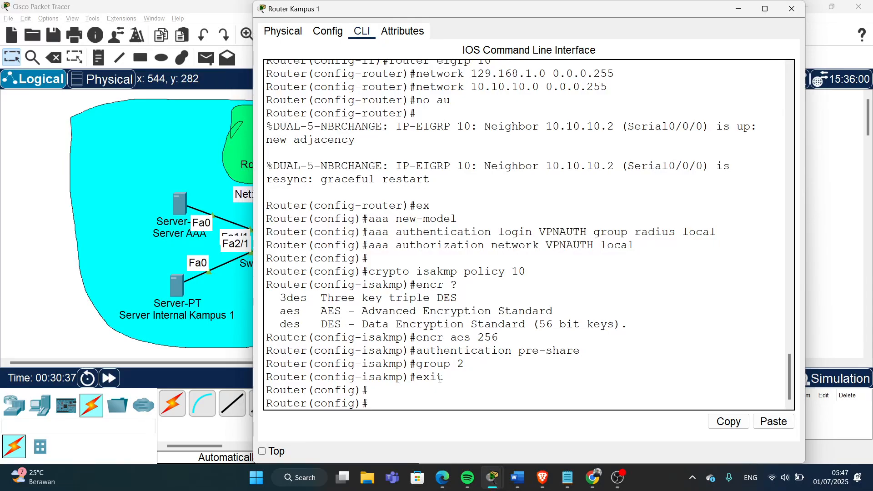
- Create client configuration group VPN_Internal_Kampus_1 and set its pre-shared key
type("crypto isakmp")
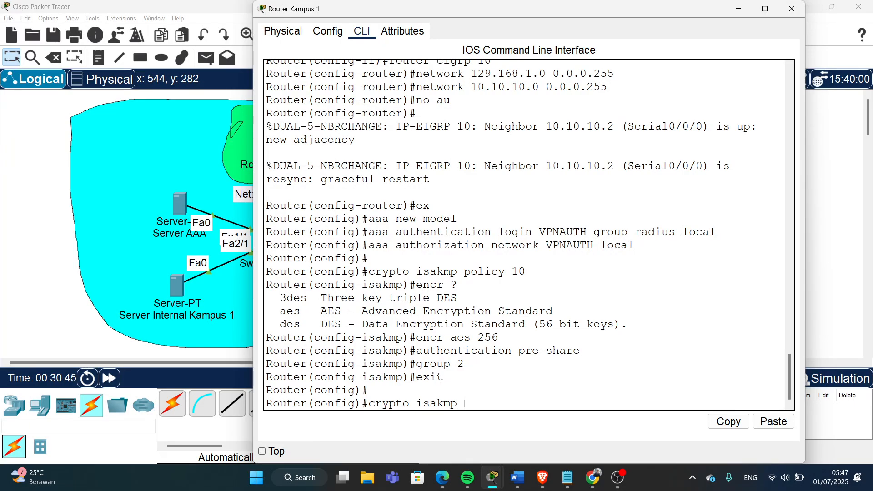
type(" client configurat")
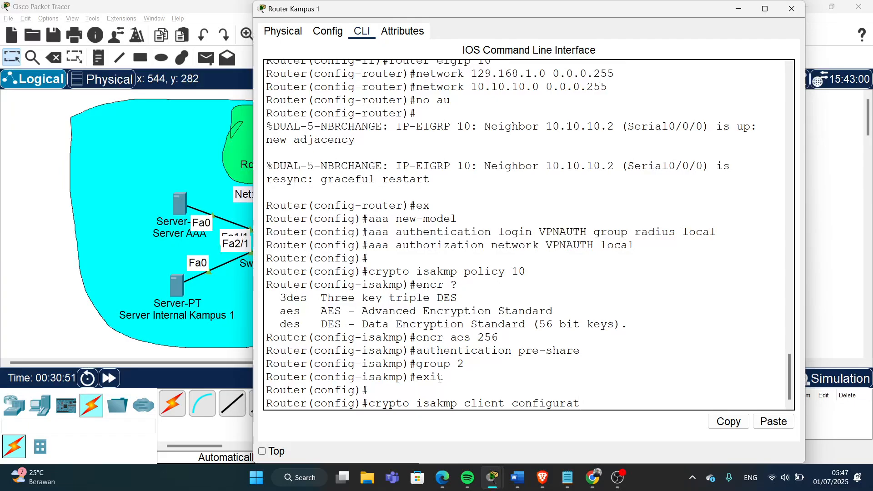
type("ion group")
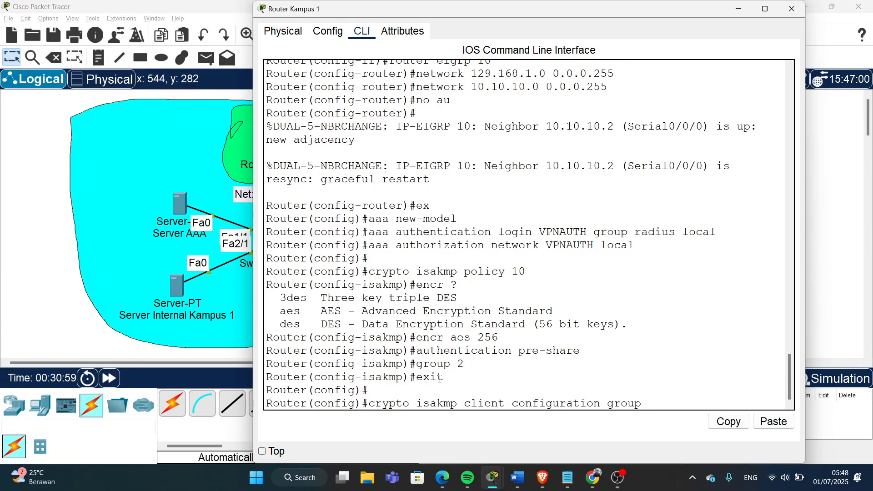
type(" VPN_Internal_")
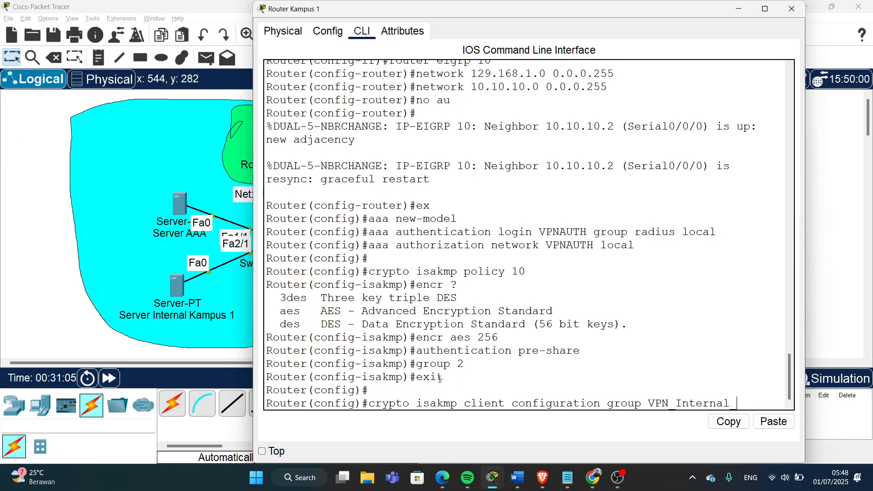
type("Kampus_1")
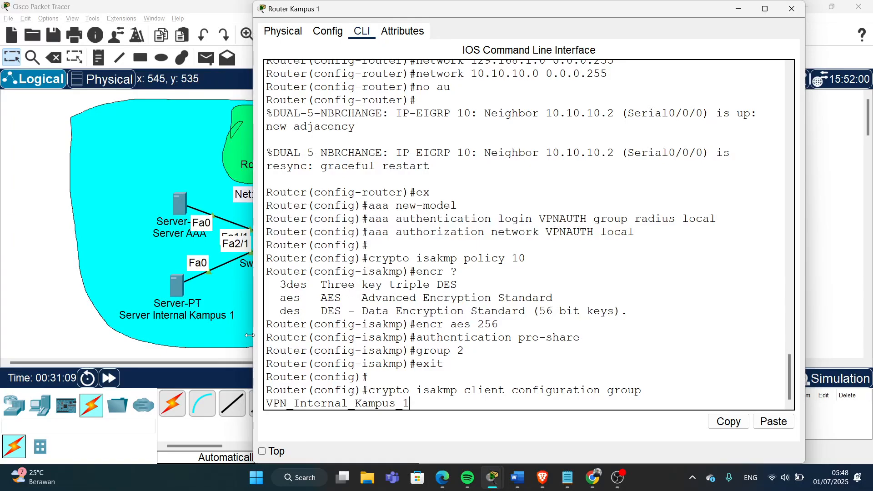
left_click_drag(253, 339, 197, 339)
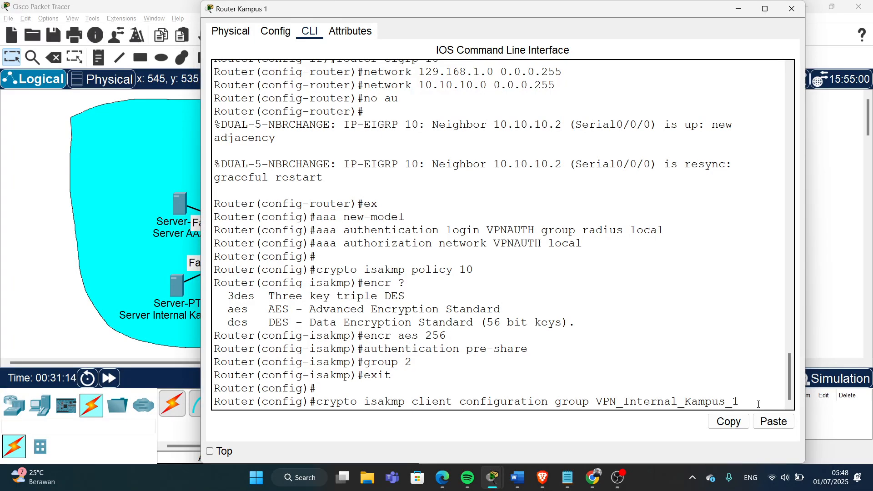
key("Return")
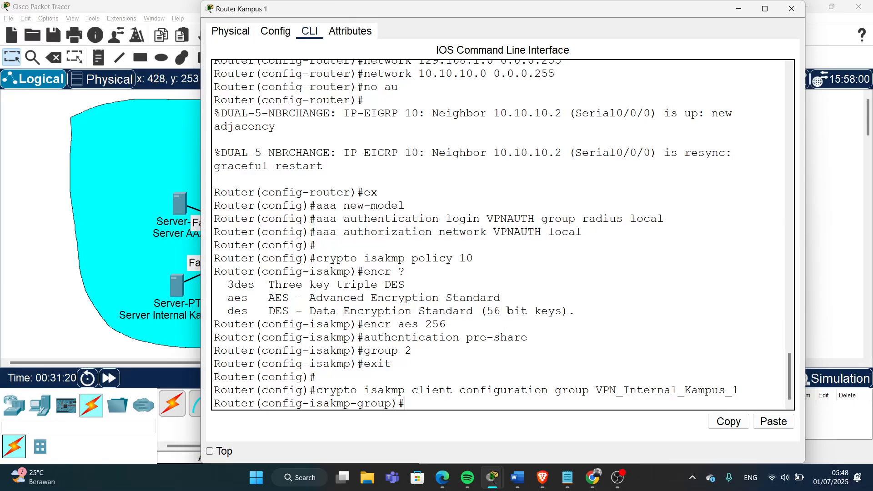
type("key")
type("tutor_dek")
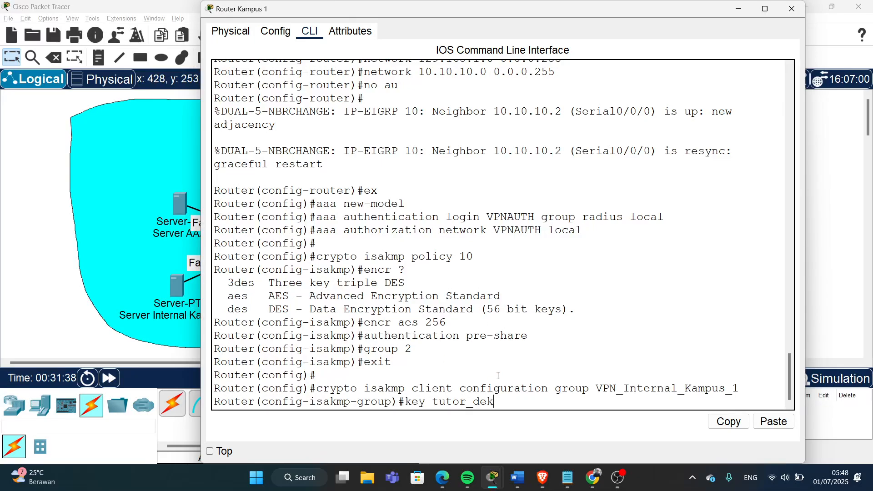
key("Return")
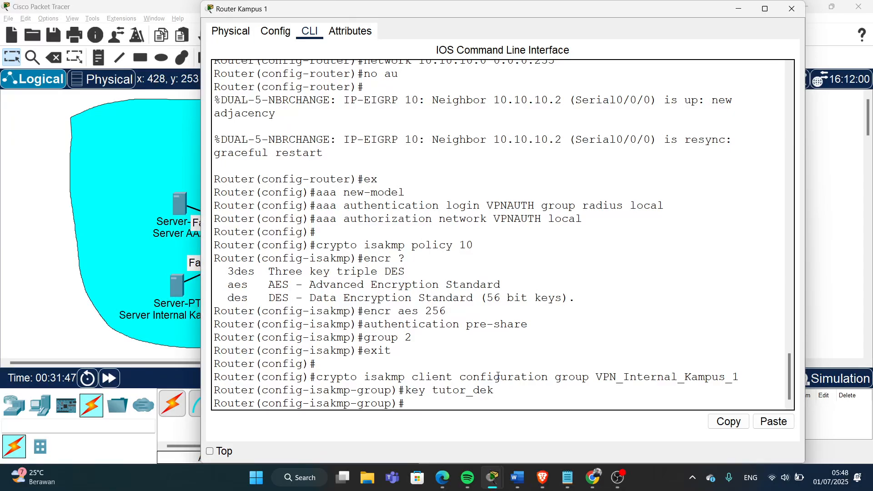
- Give the group pool VPNCLIENTS and netmask 255.255.255.0, then exit the group
type("pool VPNCLI")
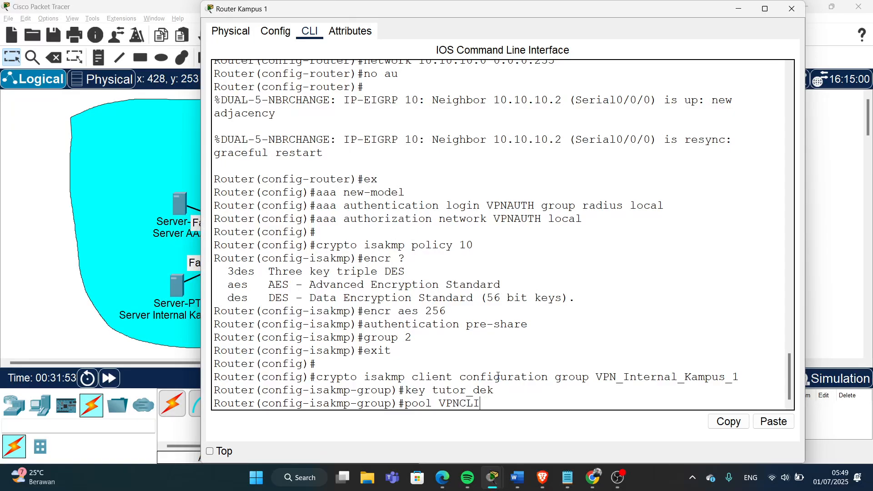
type("ENTS")
key("Return")
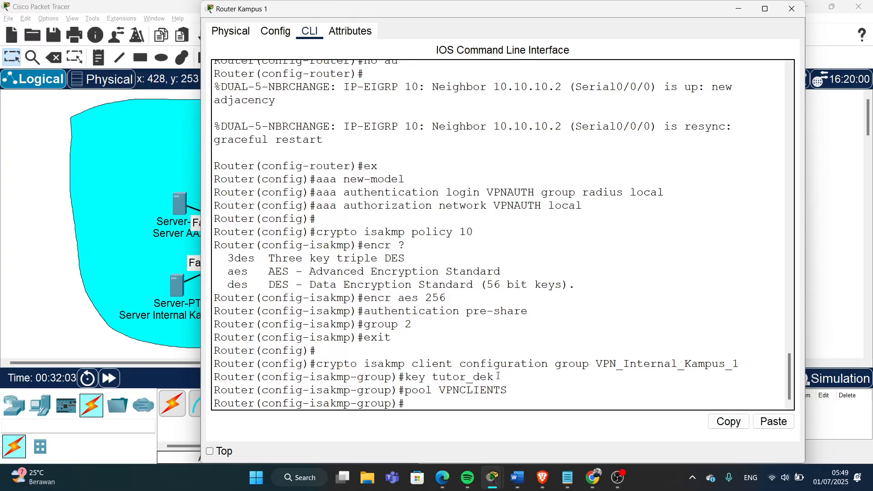
type("netmask")
left_click_drag(359, 16, 577, 55)
type("25")
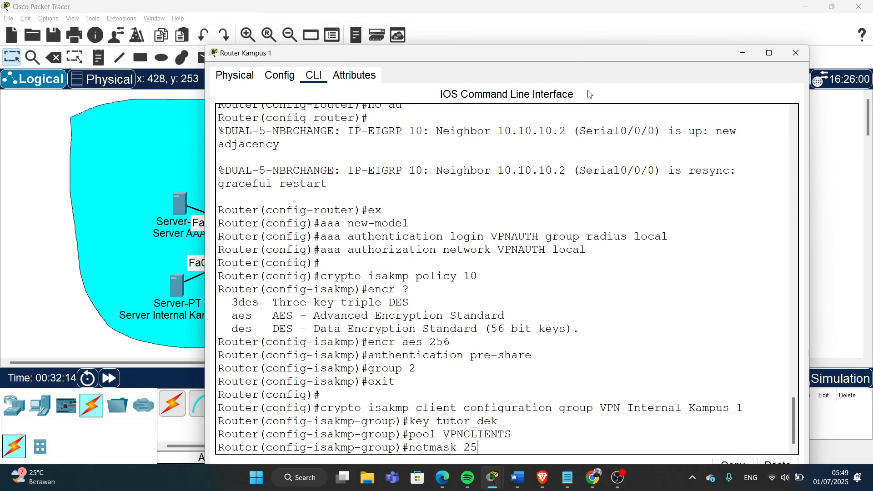
type("5.255.255.2")
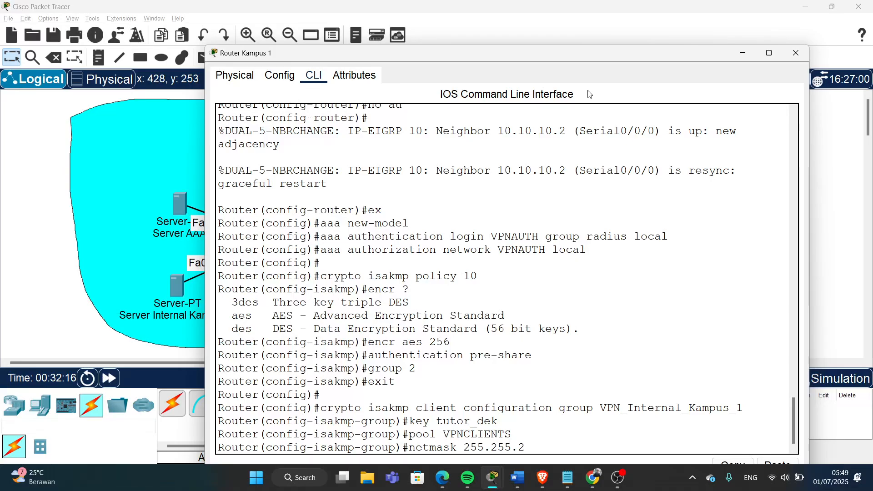
type(".0")
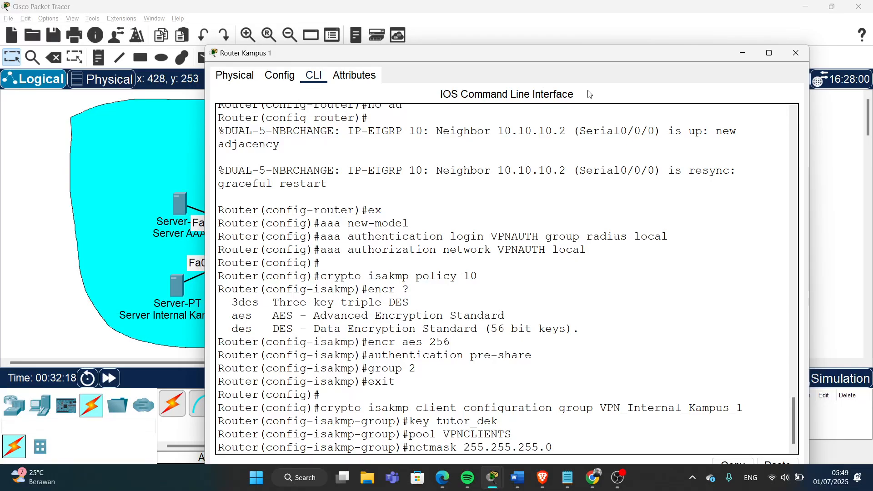
key("Return")
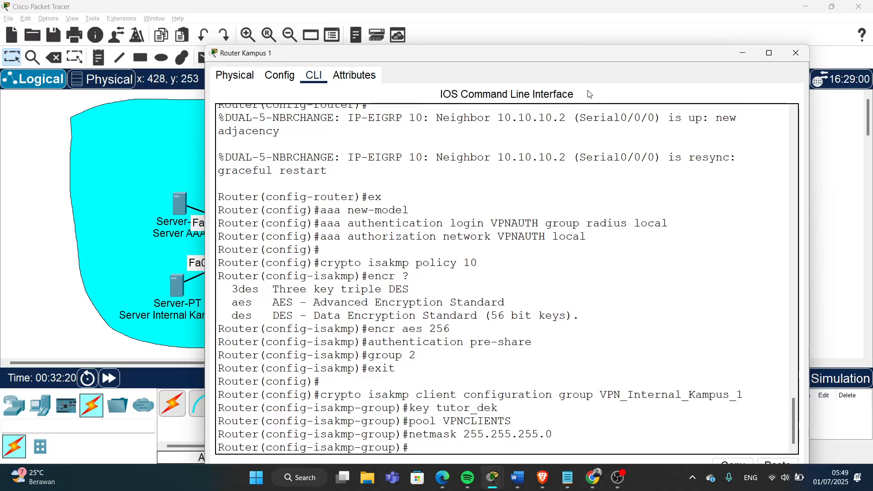
type("exit")
key("Return")
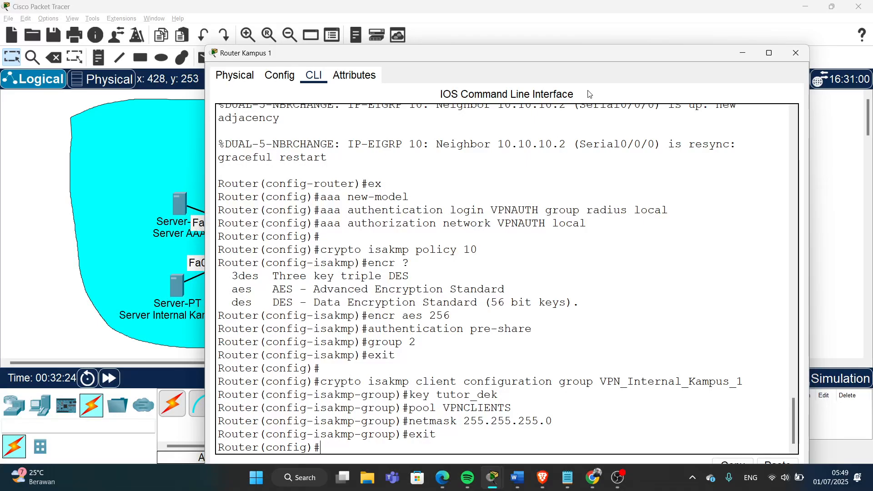
- Type ip local pool VPNCLIENTS 129.168.1.100 129.168.1.150
left_click_drag(578, 61, 573, 36)
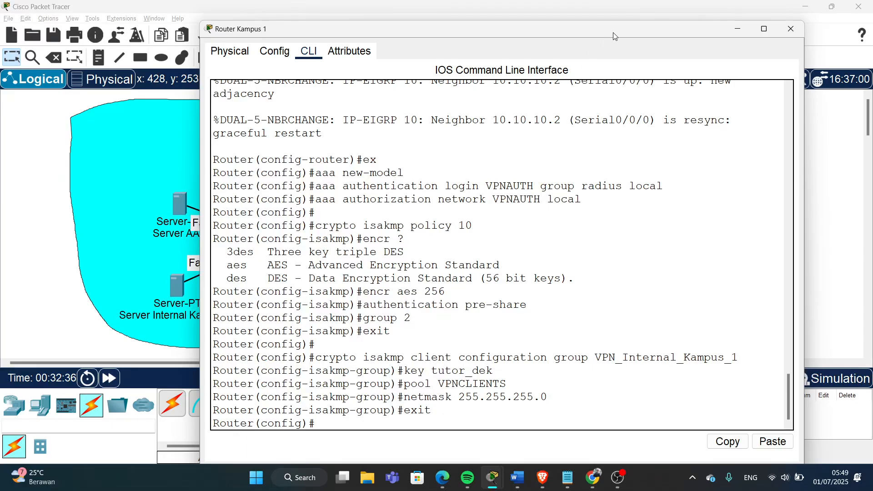
left_click_drag(613, 32, 616, 21)
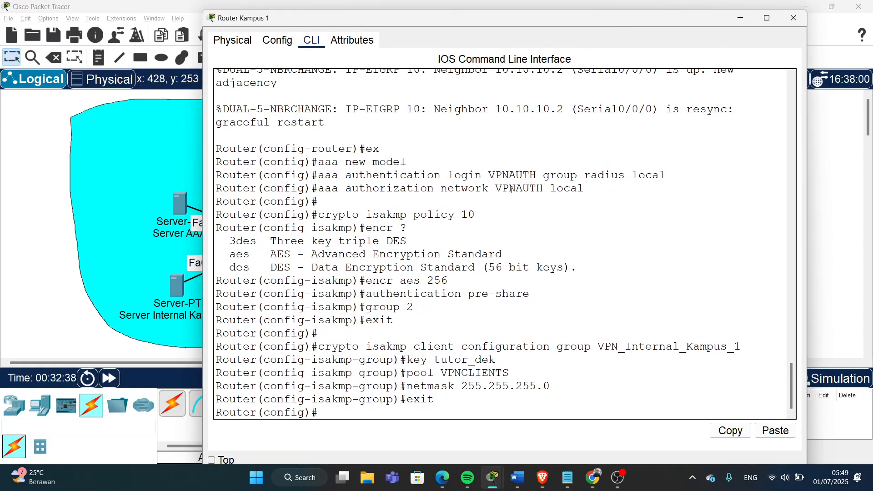
type("ip local pool")
left_click_drag(441, 373, 510, 374)
type("V")
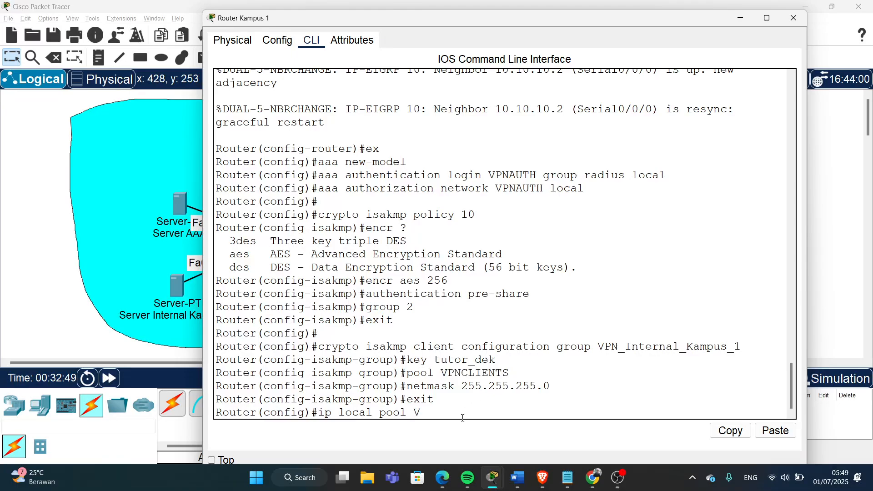
type("PNCLIENTS")
left_click_drag(244, 23, 385, 37)
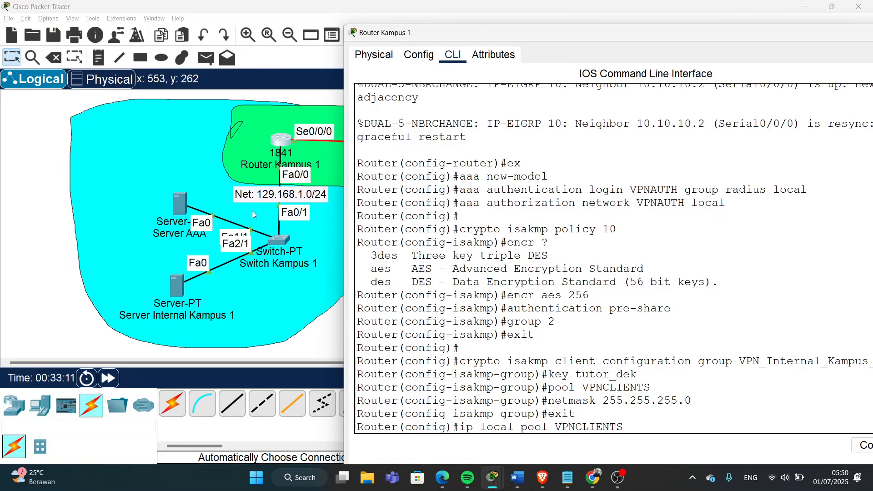
left_click_drag(587, 36, 649, 23)
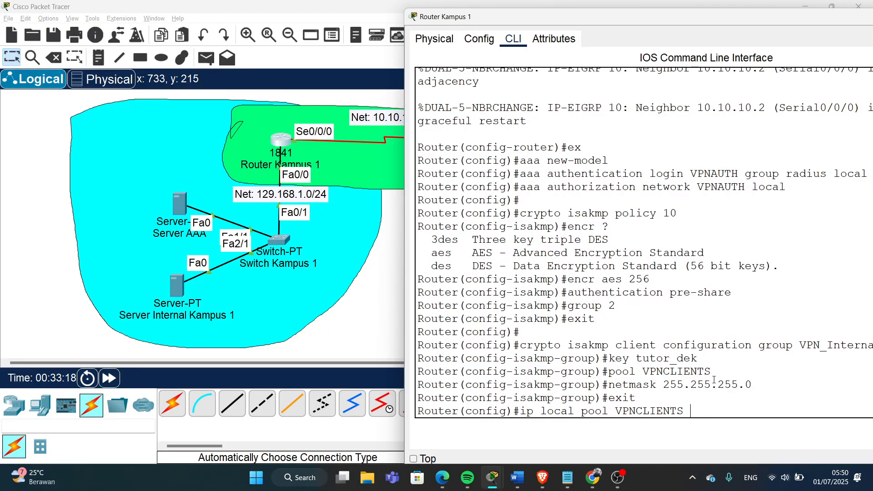
type("129.168.1.")
type("100 129.168.1.")
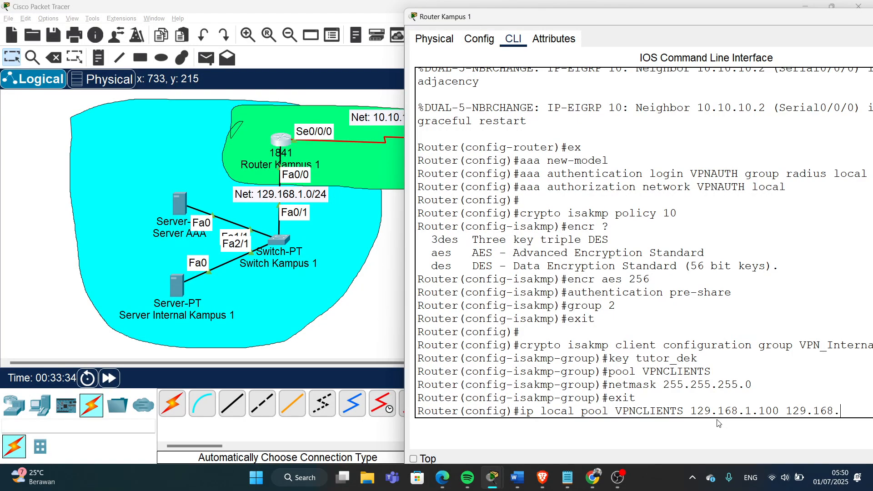
type("150")
left_click_drag(660, 19, 587, 55)
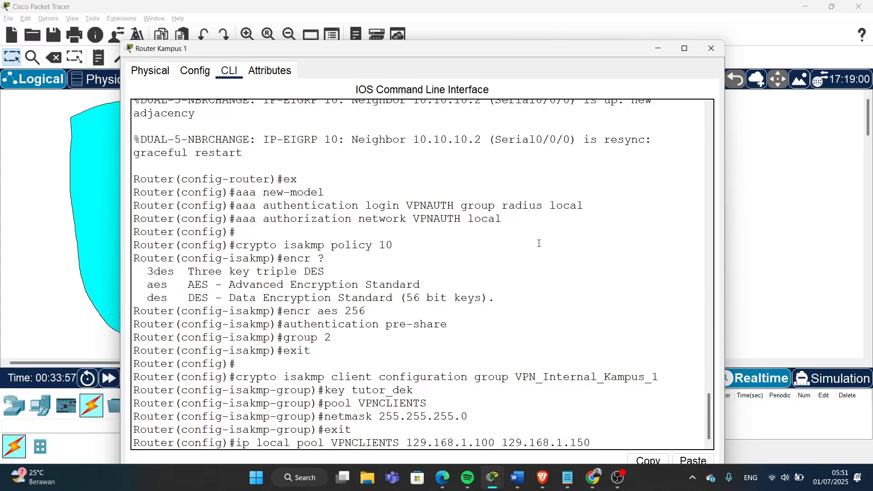
- Review and submit the pool command, creating the VPNCLIENTS address pool
left_click_drag(591, 444, 235, 448)
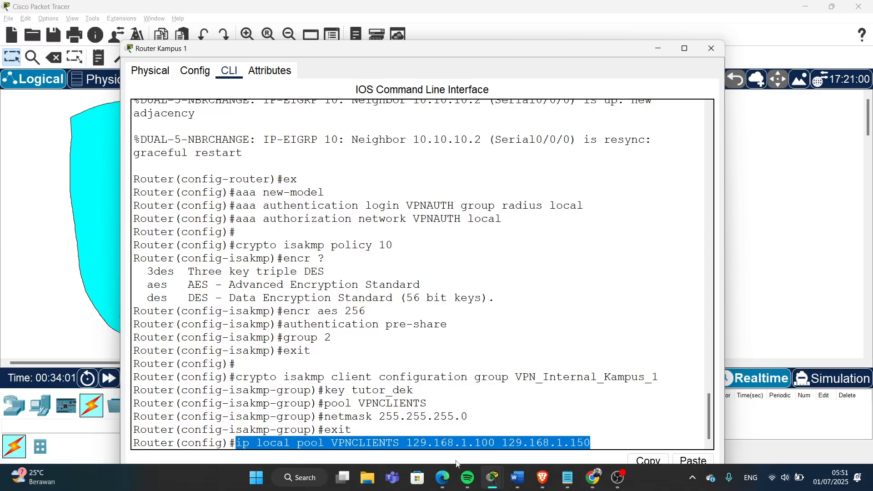
left_click(608, 443)
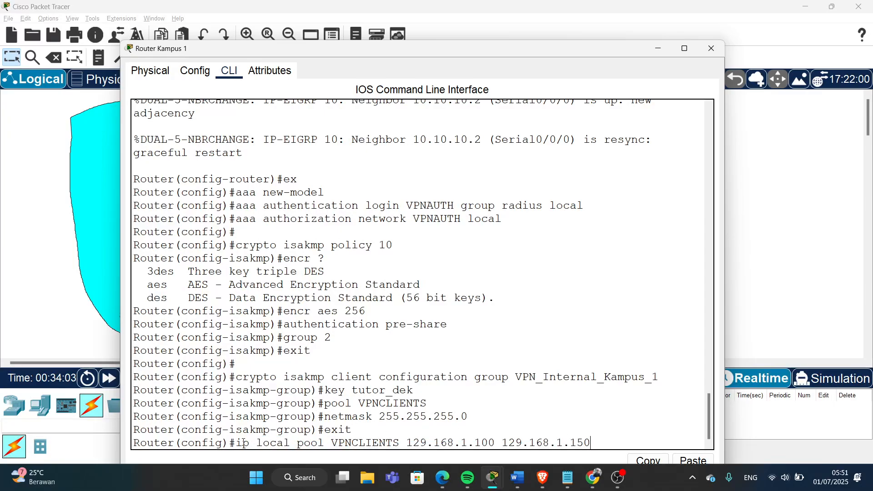
left_click_drag(236, 443, 591, 444)
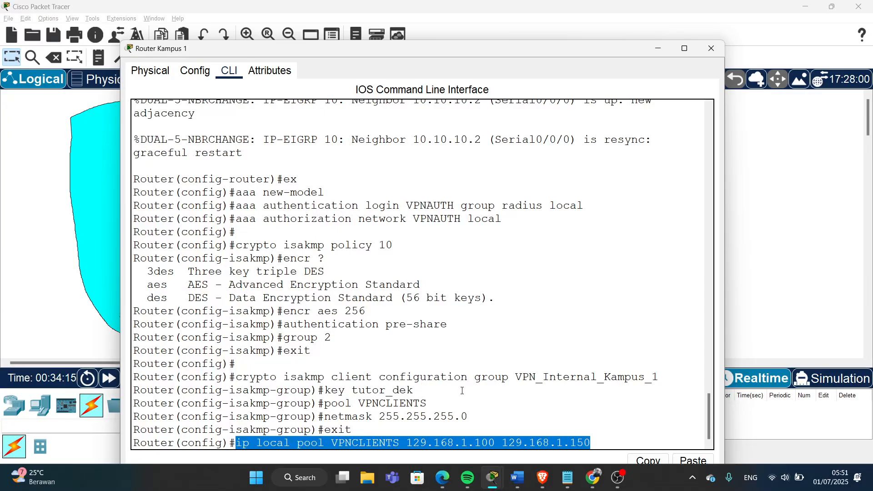
left_click(613, 441)
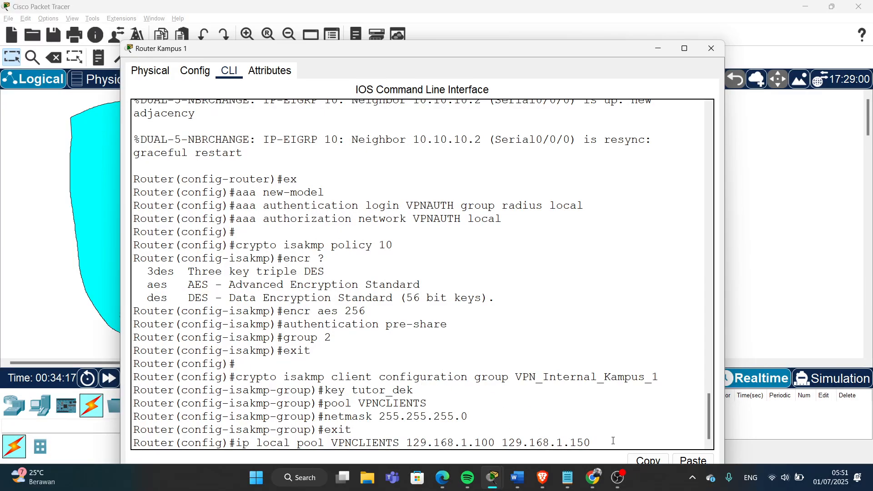
key("Return")
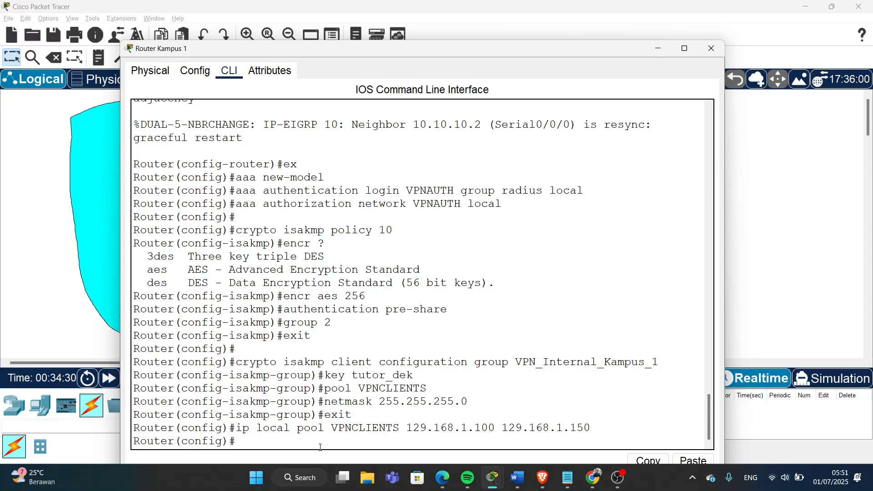
key("Return")
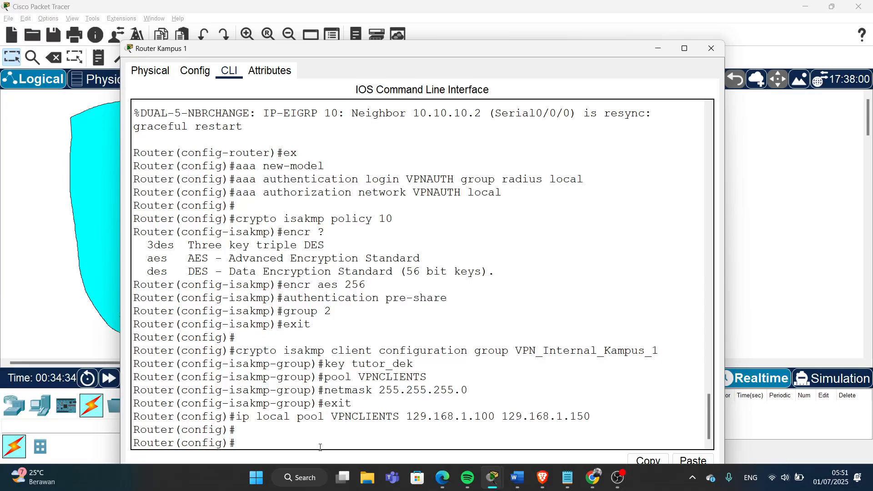
type("crypto ipsec")
- Create crypto ipsec transform-set mytrans using esp-3des and esp-sha-hmac
left_click_drag(619, 57, 621, 31)
type("t")
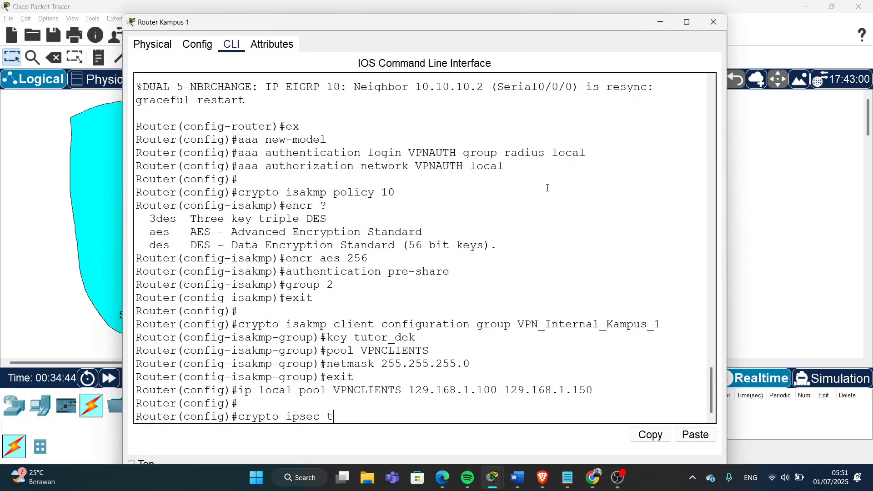
type("ransform-set")
type("mytrans")
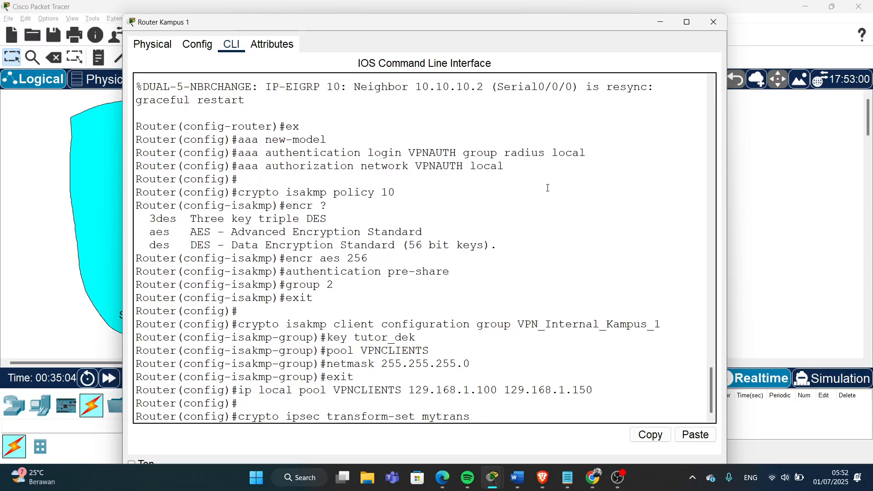
type("esp-3des")
type("esp-")
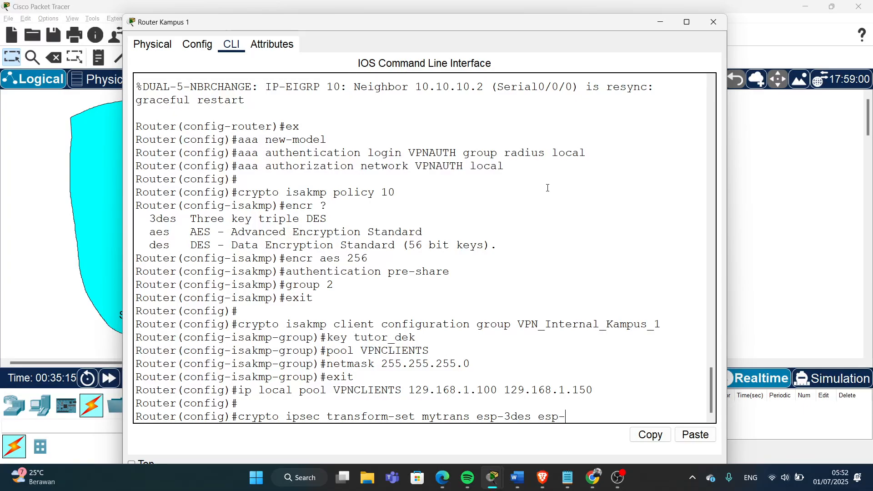
type("sha-hmac")
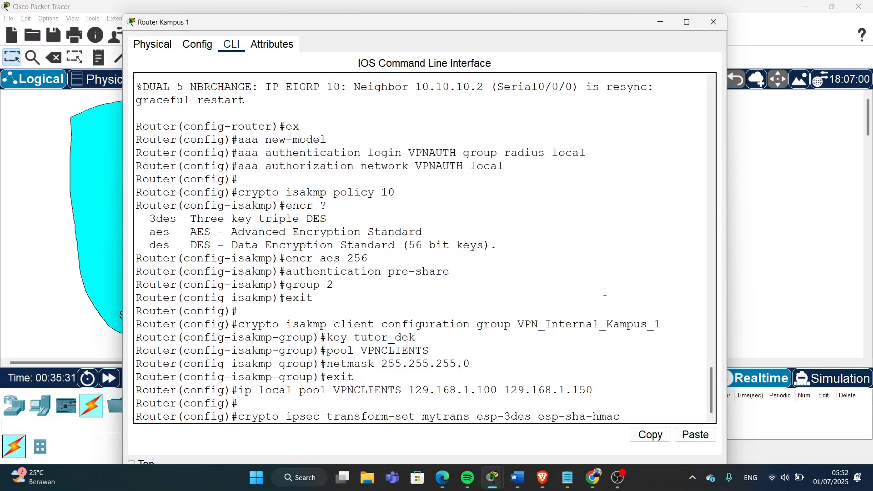
key("Return")
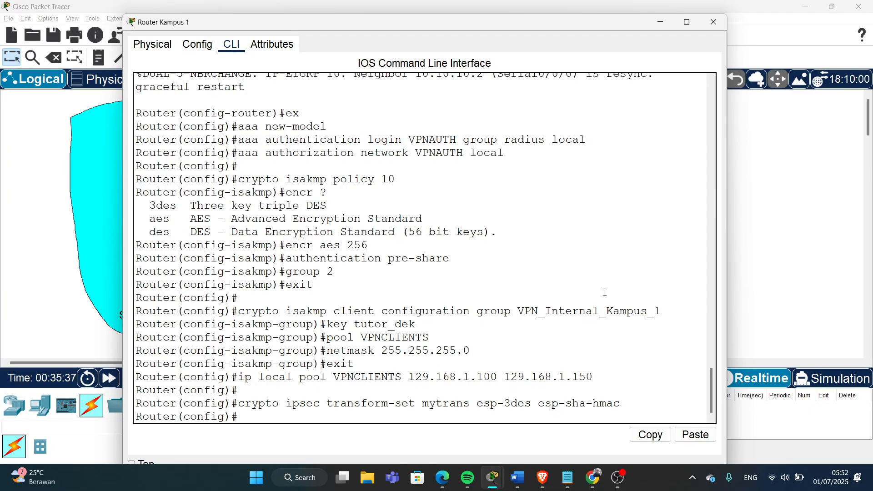
- Create crypto dynamic-map mymap 10
type("c")
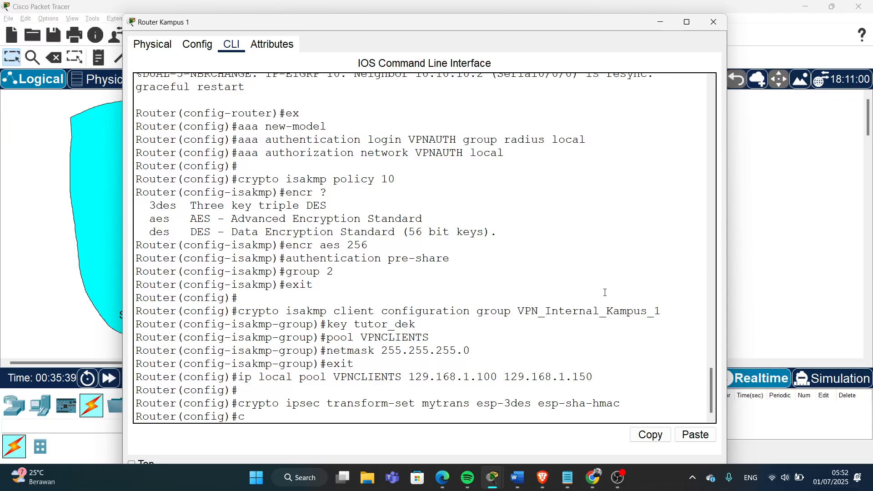
type("rypto")
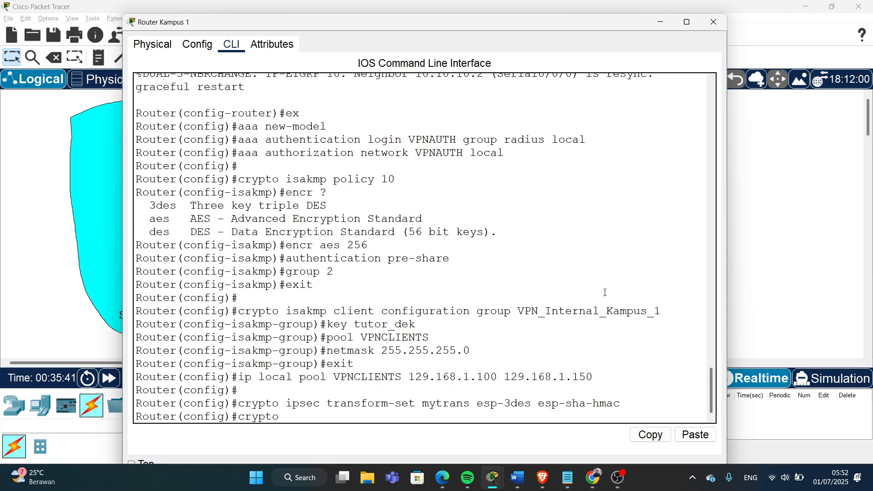
type(" dynamic-map")
type("my")
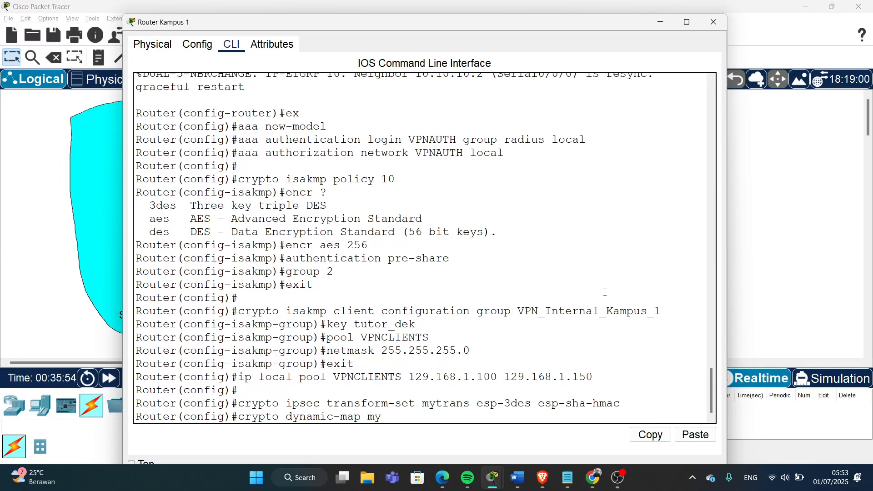
type("map 10")
key("Return")
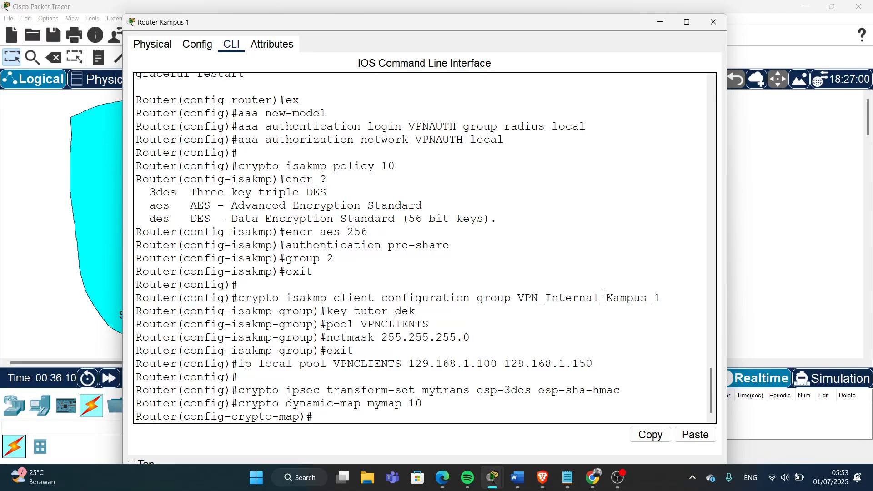
- Set transform-set mytrans on the dynamic map and type reverse-route
left_click_drag(266, 390, 531, 390)
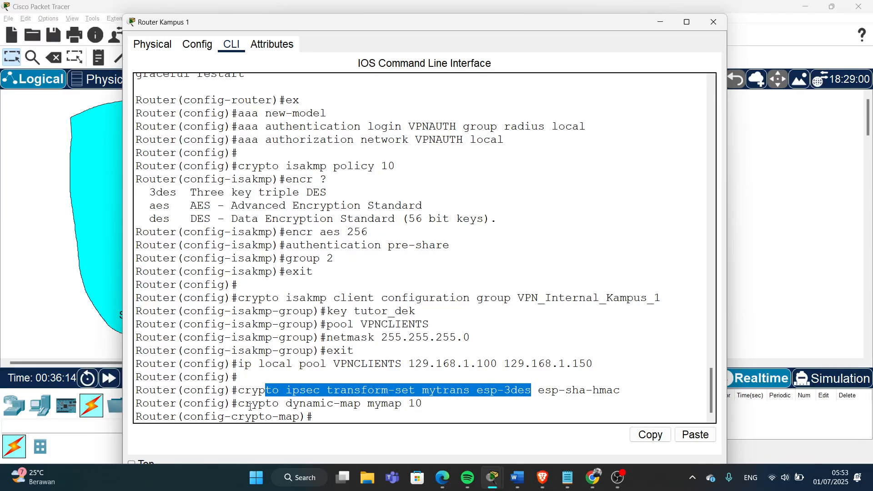
left_click(350, 416)
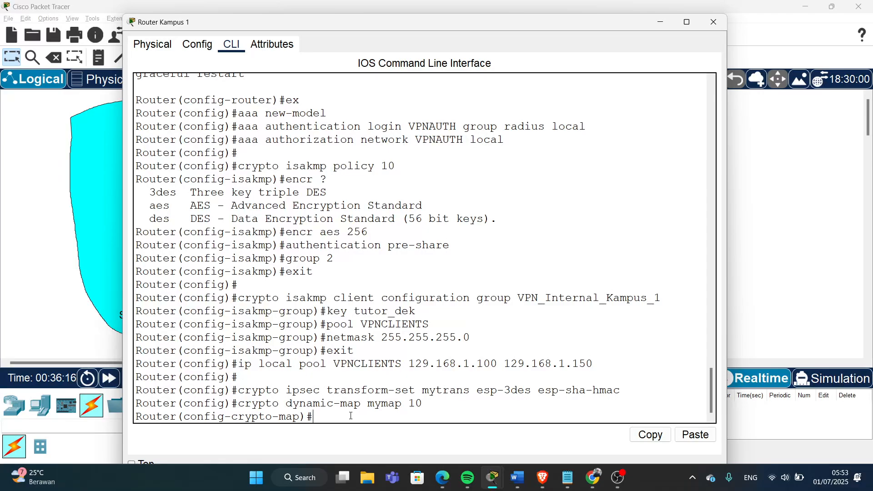
type("set t")
type("ransform-set")
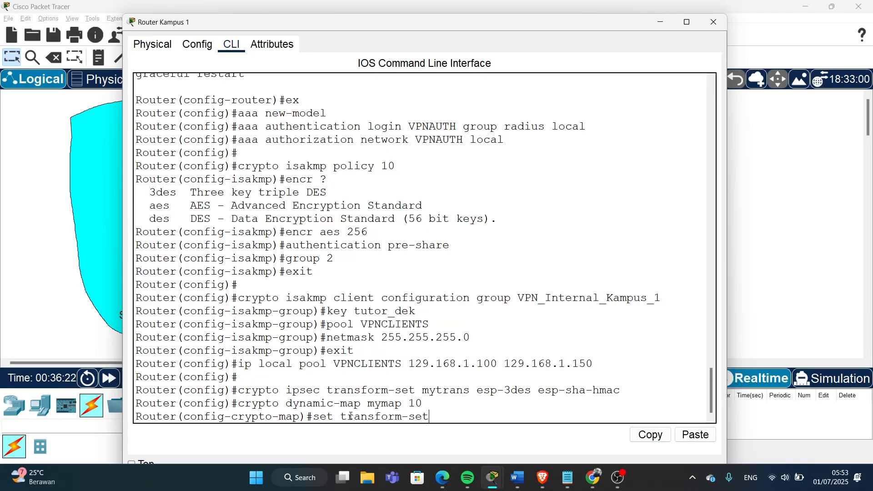
type(" mytrans")
key("Return")
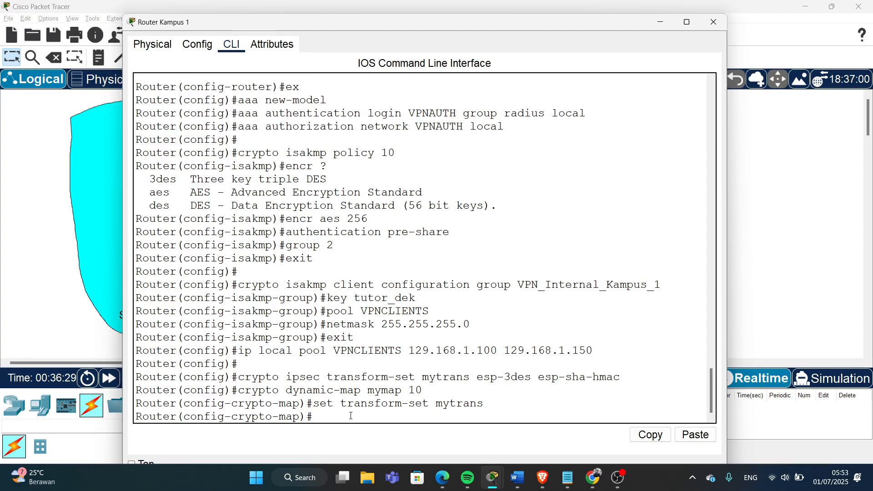
type("reverse-route")
- Submit 'reverse-route' on dynamic map mymap, then exit back to the global config prompt
key("Return")
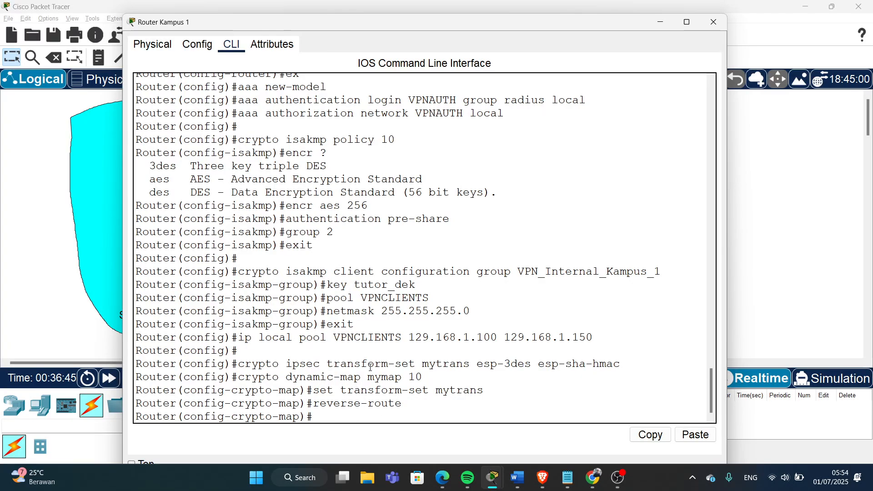
left_click_drag(292, 380, 346, 380)
left_click(351, 416)
type("exit")
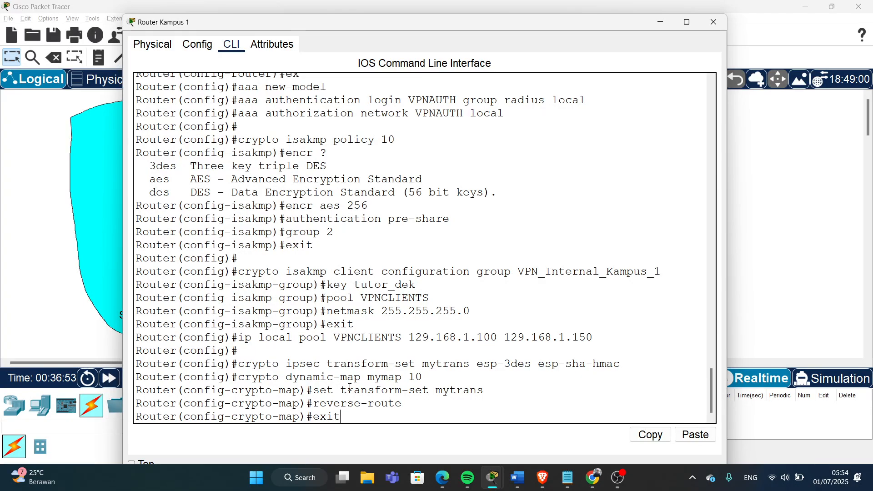
key("Return")
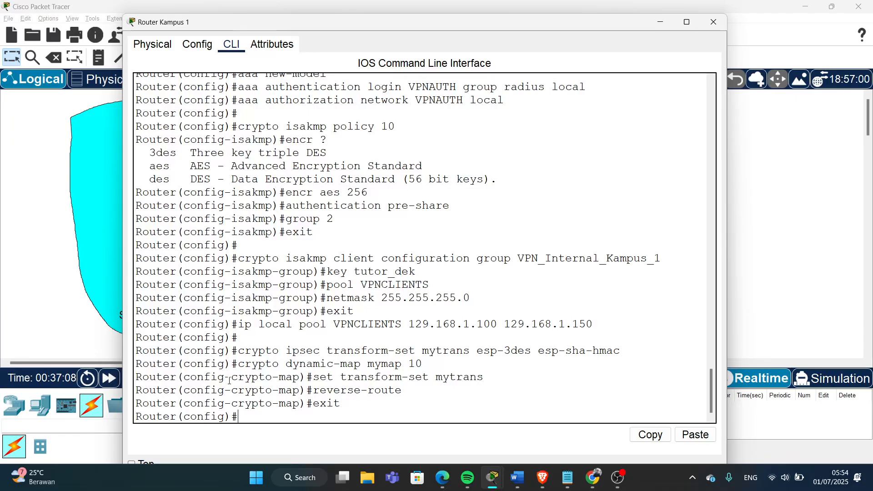
key("Return")
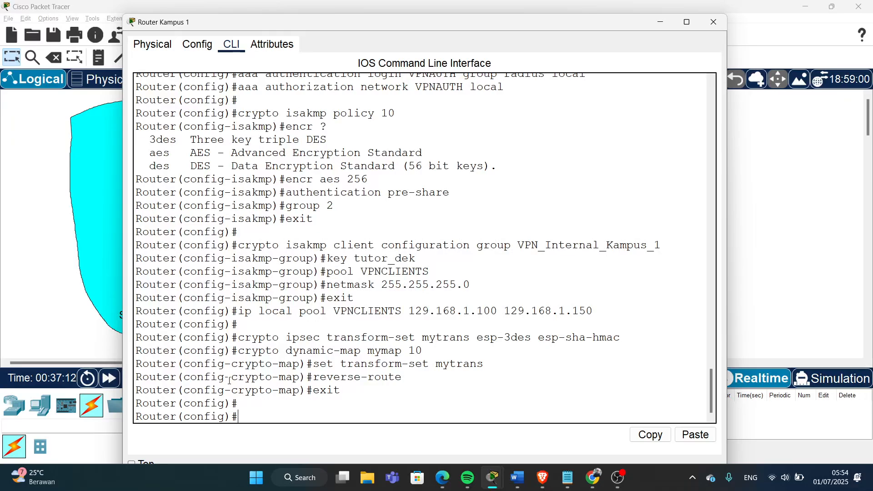
- Enter 'crypto map mymap client authentication list VPNAUTH' in Router Kampus 1's CLI
type("crypto map")
left_click_drag(367, 353, 408, 350)
left_click(350, 410)
type("mymap")
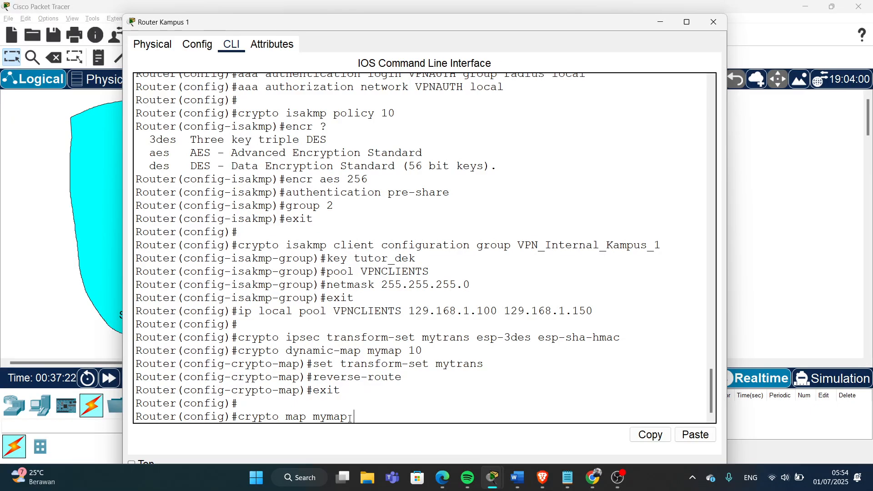
type(" client configurat")
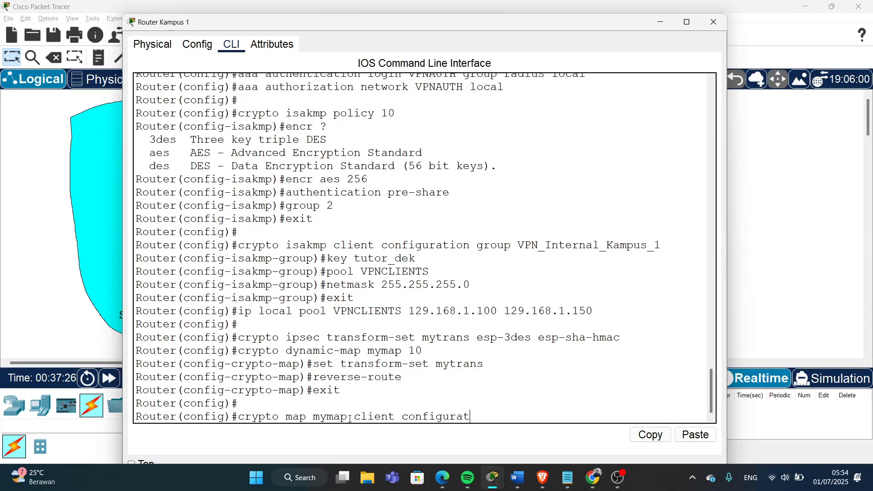
type("ion")
key("BackSpace")
key("BackSpace")
key("BackSpace")
key("BackSpace")
key("BackSpace")
key("BackSpace")
key("BackSpace")
key("BackSpace")
key("BackSpace")
key("BackSpace")
key("BackSpace")
key("BackSpace")
key("BackSpace")
key("BackSpace")
key("BackSpace")
type("authentication list")
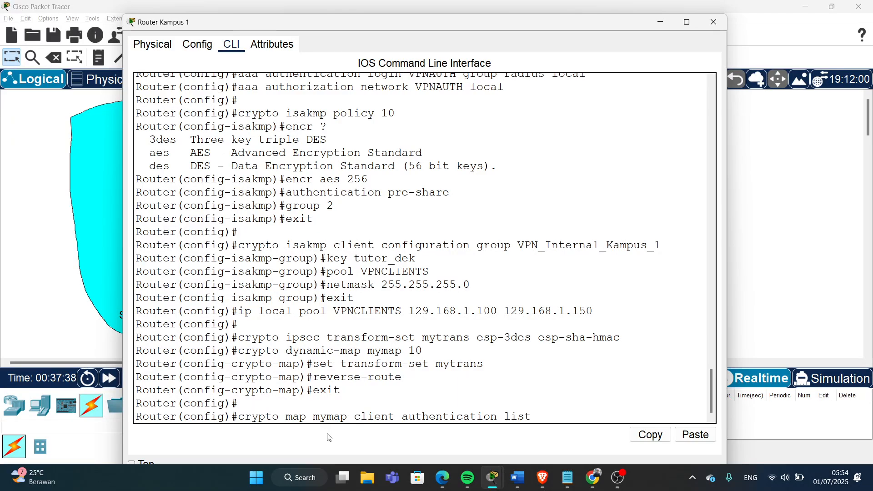
scroll(422, 336, "up", 6)
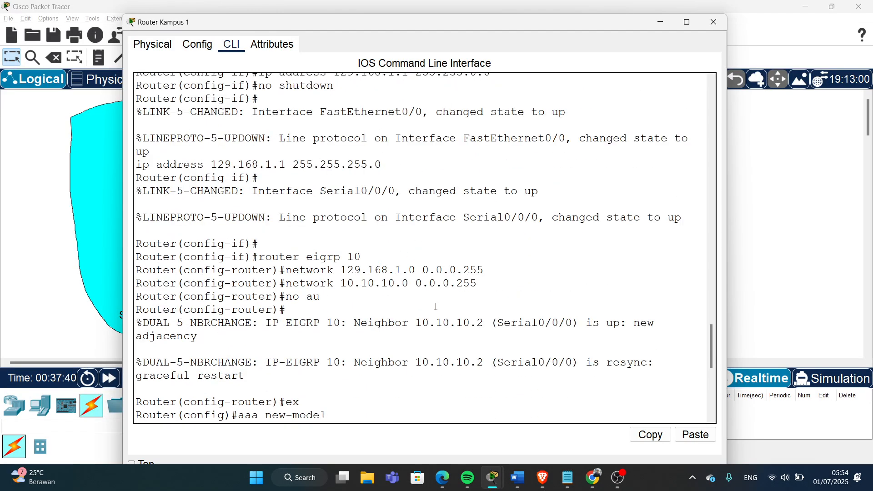
scroll(545, 346, "down", 6)
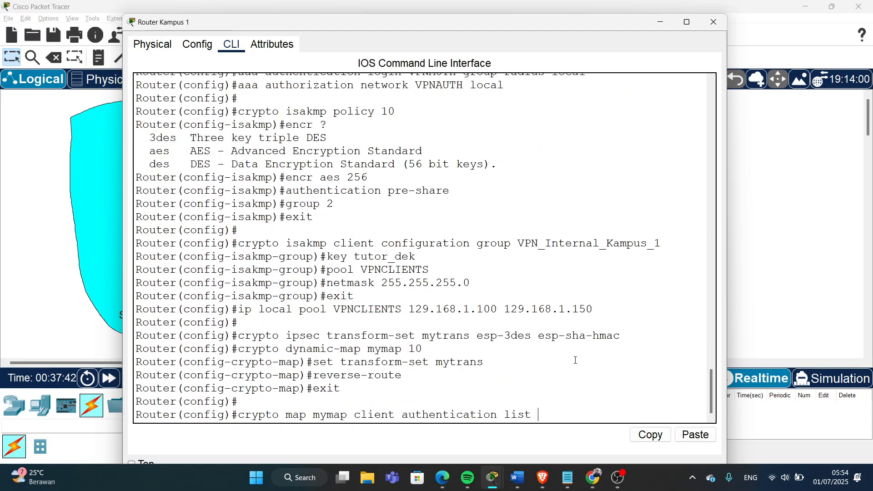
type("VPNAUTH")
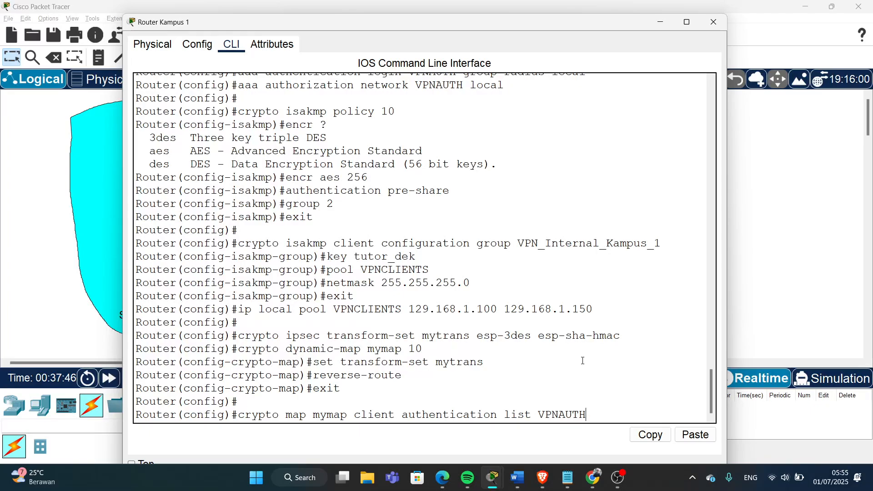
key("Return")
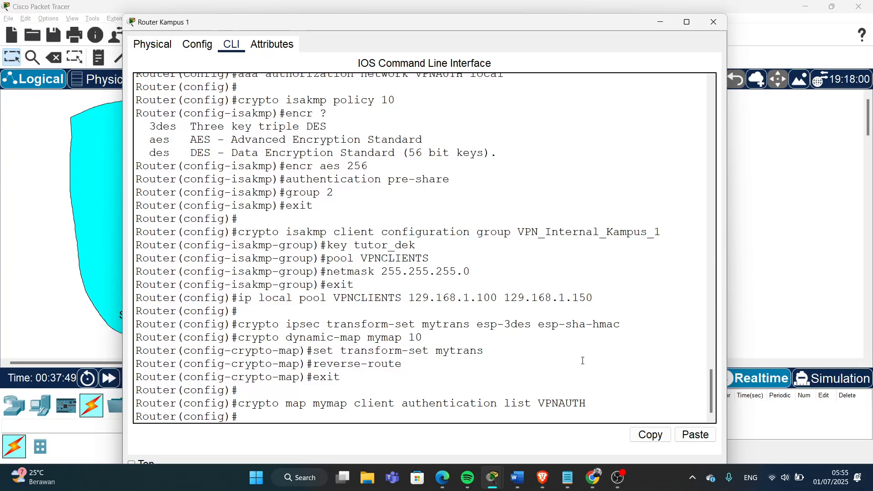
- Enter 'crypto map mymap isakmp authorization list VPNAUTH' in Router Kampus 1's CLI
type("crypto")
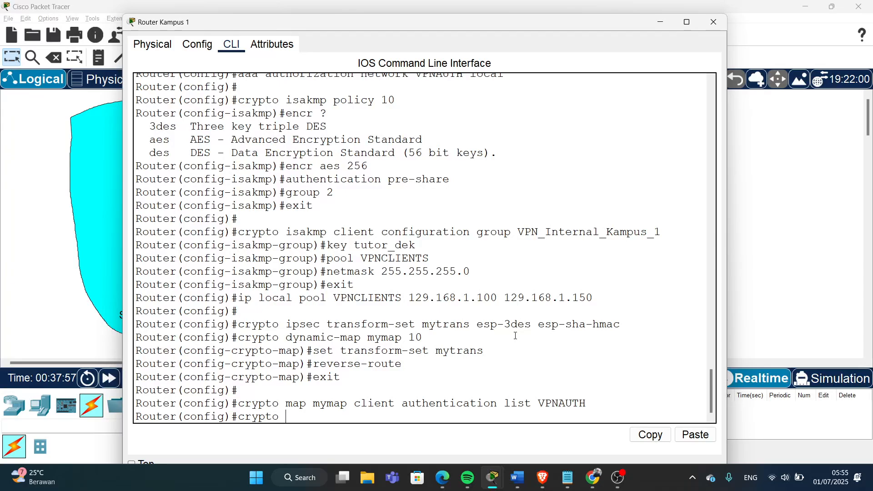
type("map mymap client")
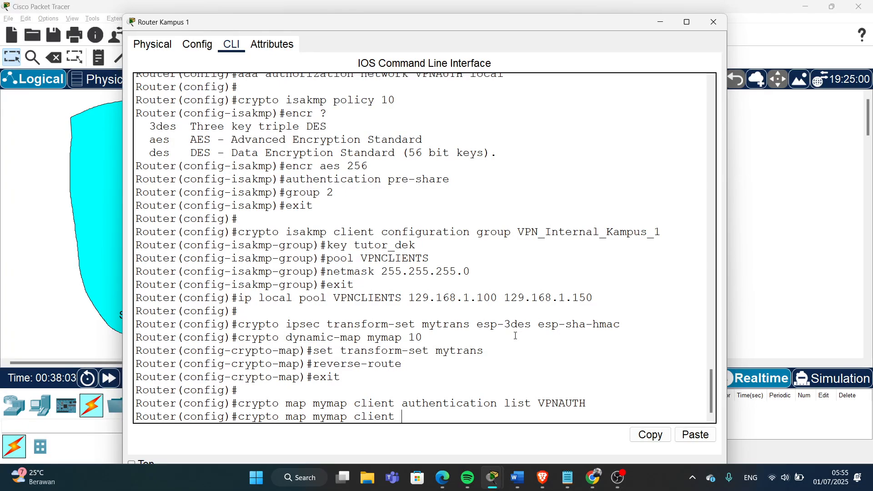
key("BackSpace")
key("BackSpace")
key("BackSpace")
key("BackSpace")
key("BackSpace")
key("BackSpace")
key("BackSpace")
type("i")
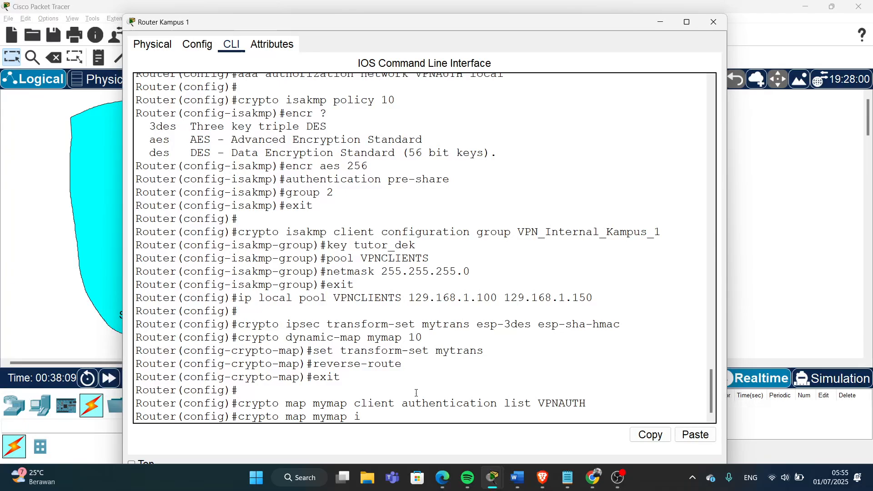
type("sakmp")
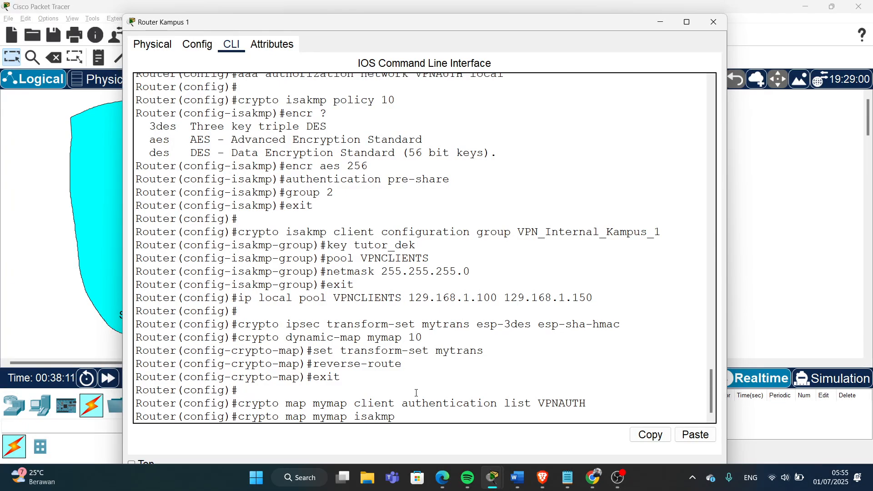
type(" auth")
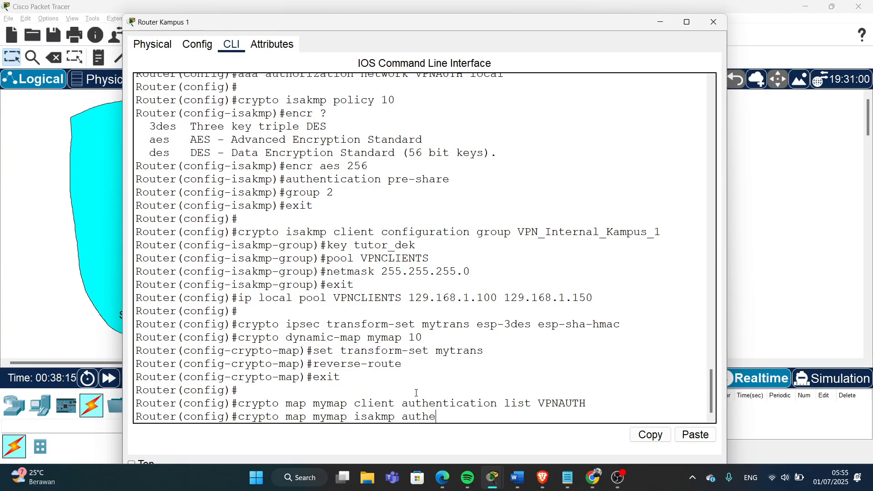
type("orization list VPNAUTH")
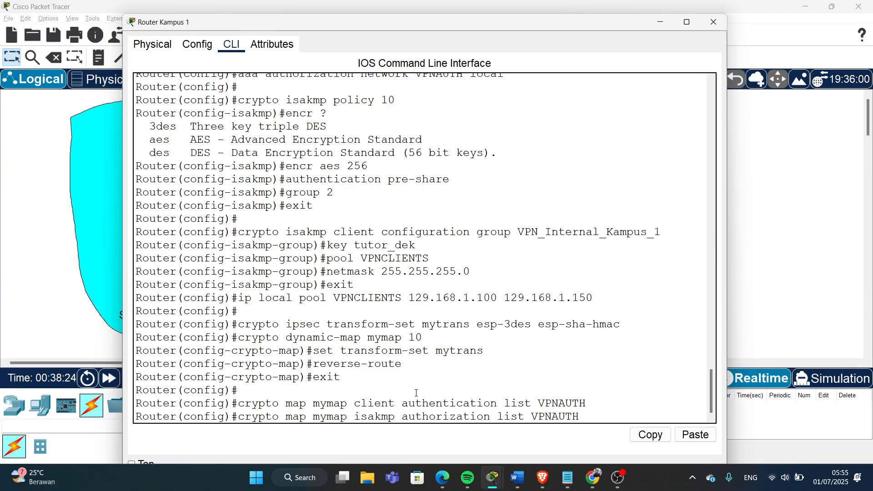
key("Return")
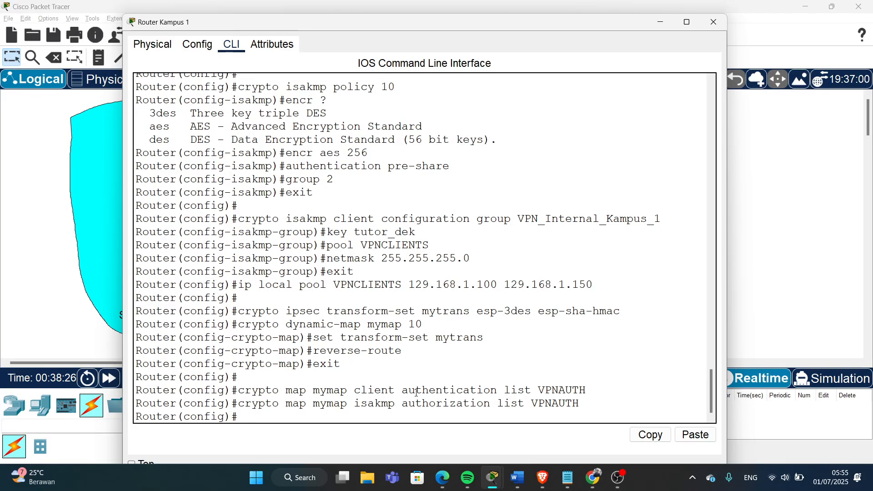
left_click_drag(258, 390, 443, 391)
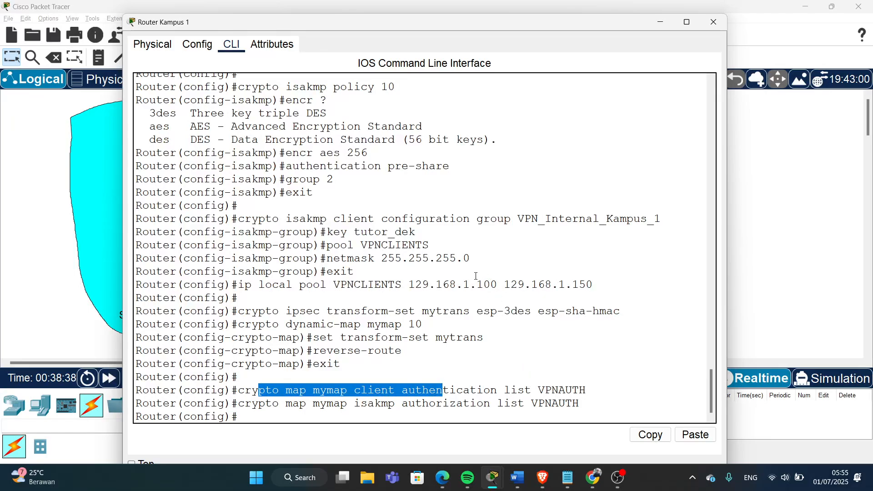
left_click(285, 391)
left_click_drag(248, 387, 383, 394)
left_click_drag(538, 390, 587, 391)
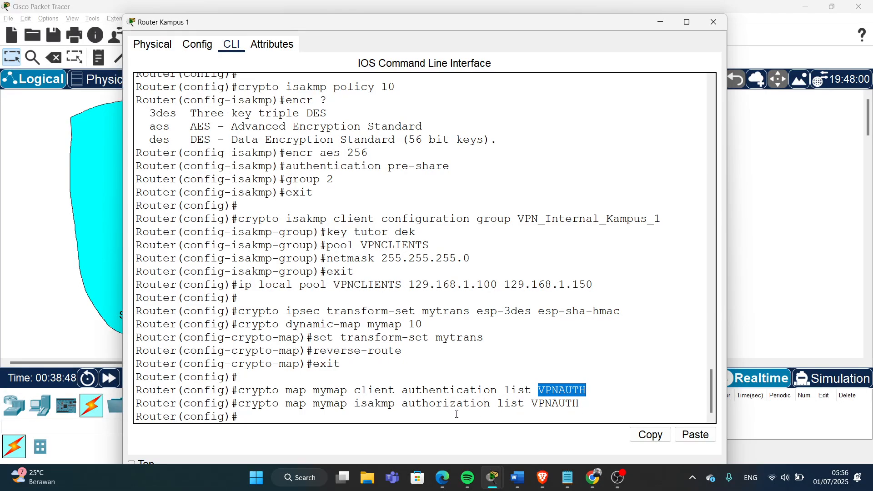
left_click_drag(396, 403, 356, 408)
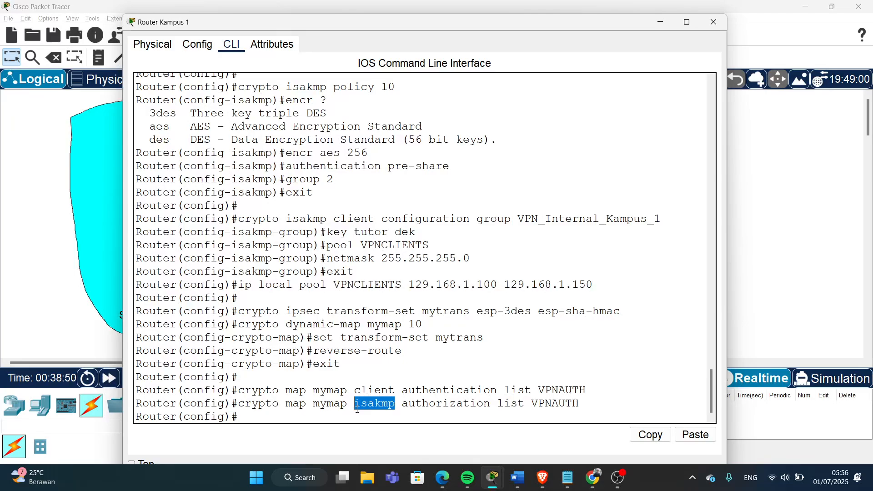
left_click_drag(582, 404, 532, 405)
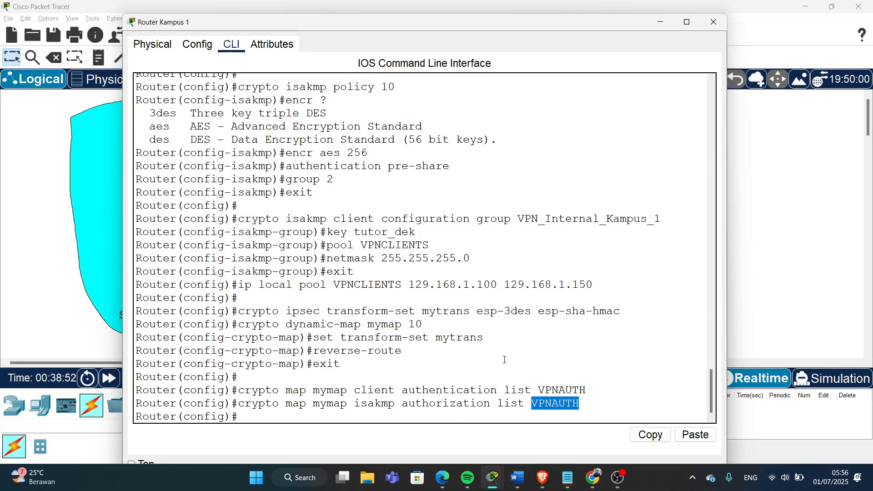
scroll(472, 306, "up", 3)
left_click_drag(375, 196, 478, 198)
left_click(481, 267)
scroll(480, 267, "down", 3)
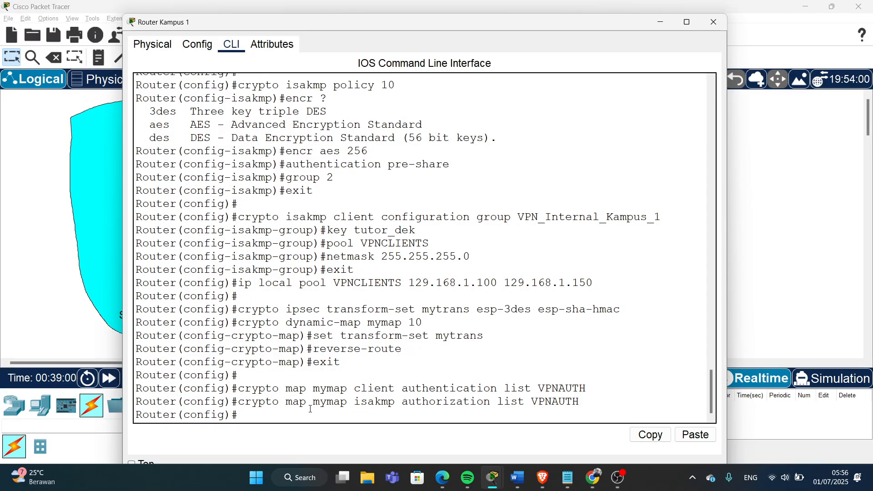
- Enter 'crypto map mymap client configuration address respond' on Router Kampus 1
type("crypto map mymap")
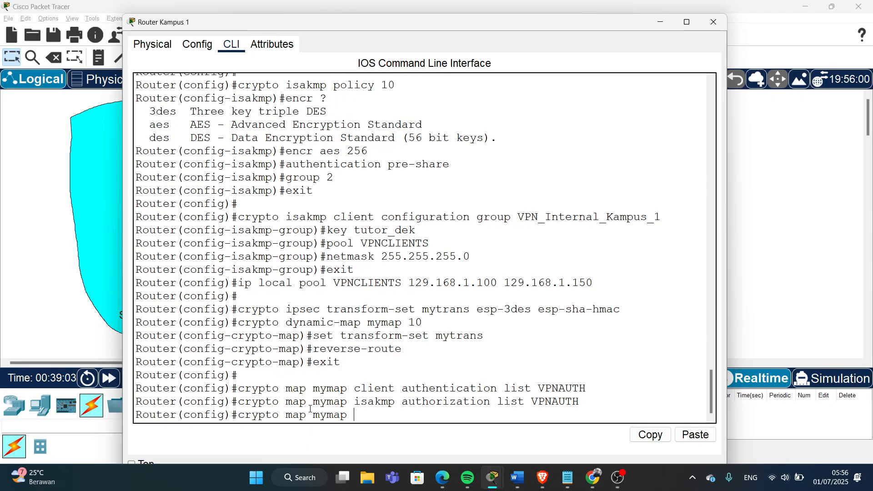
type(" client config")
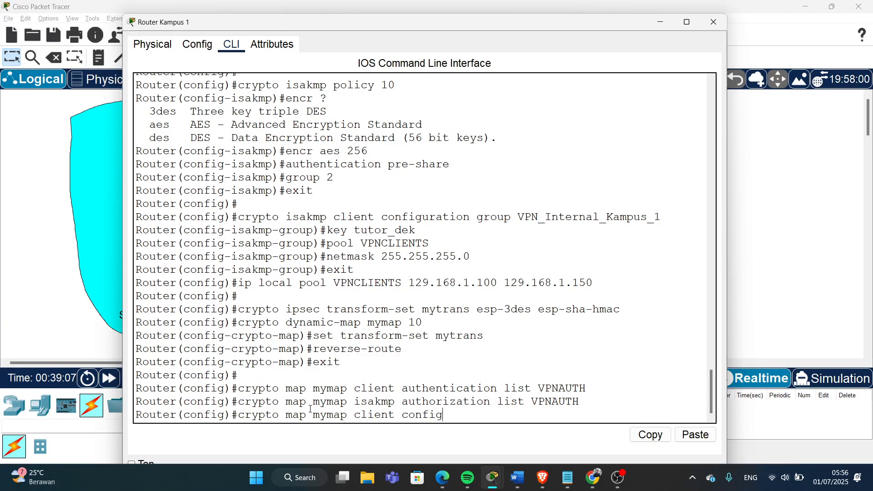
type("uration")
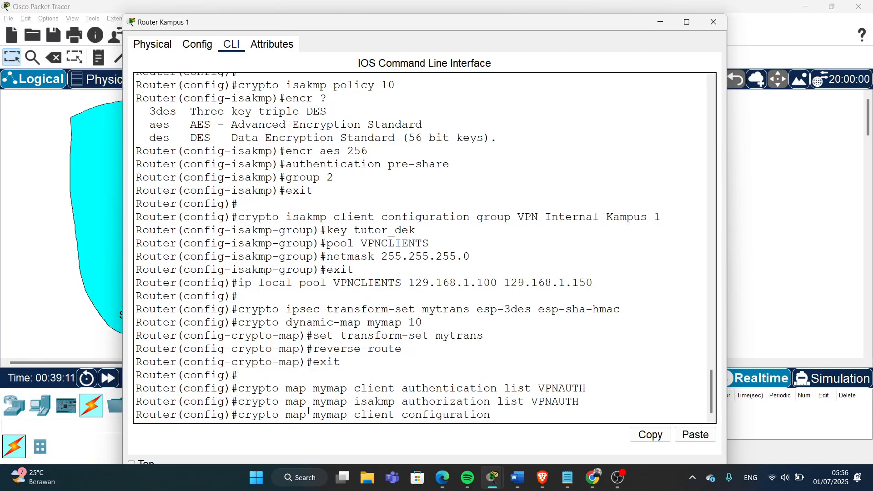
type(" ad")
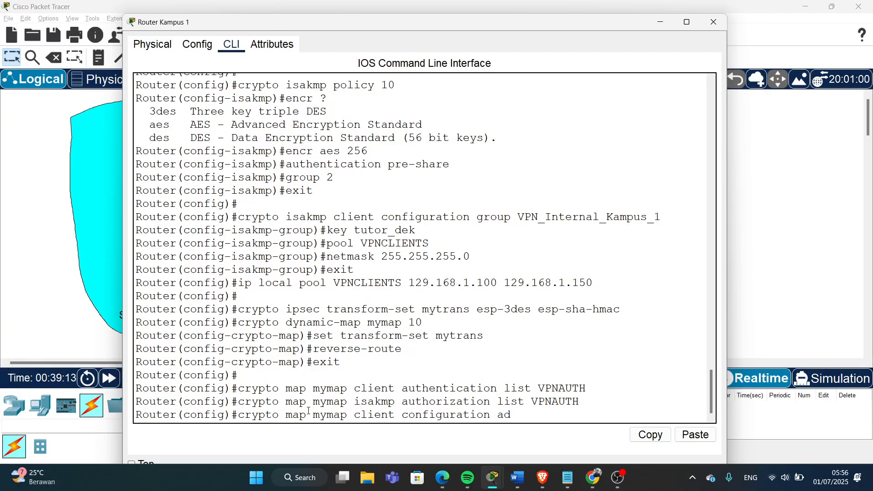
type("dress respond")
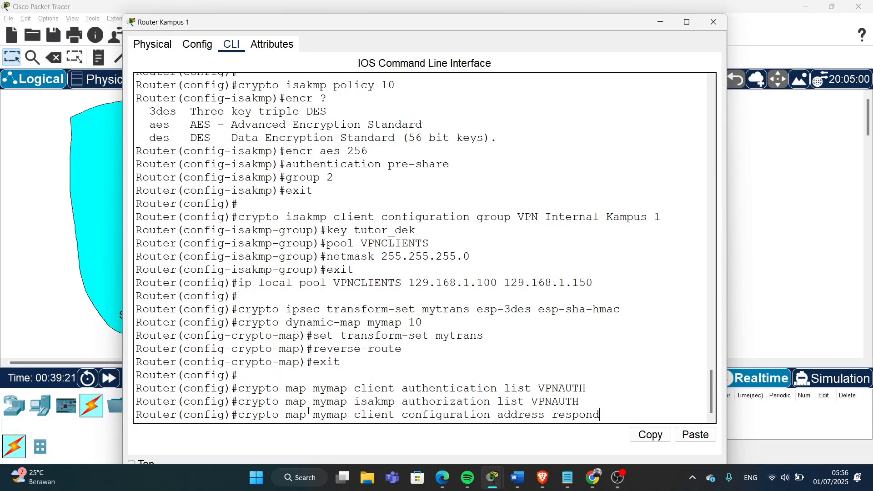
key("Return")
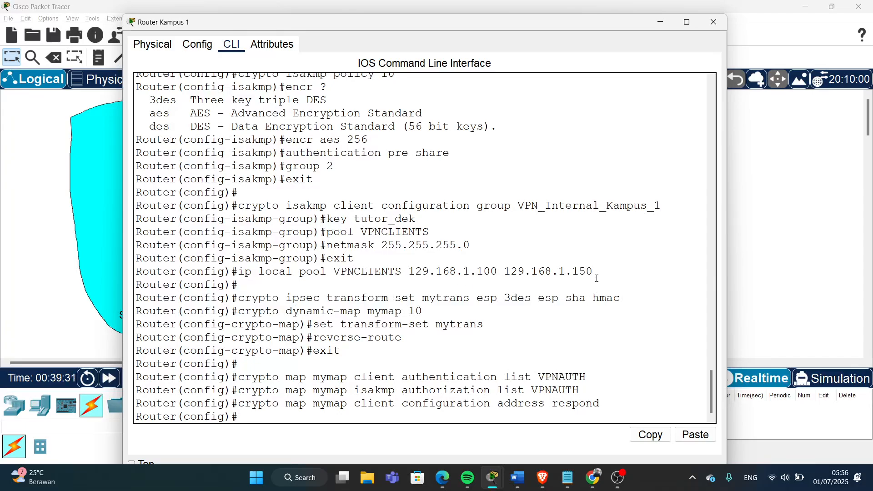
- Enter 'crypto map mymap 10 ipsec-isakmp dynamic mymap', then move the router window aside
left_click_drag(612, 274, 131, 207)
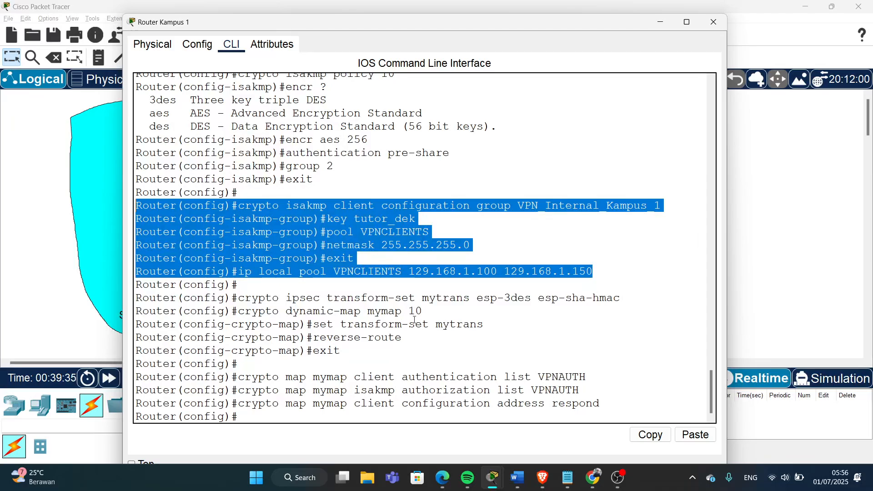
left_click(395, 417)
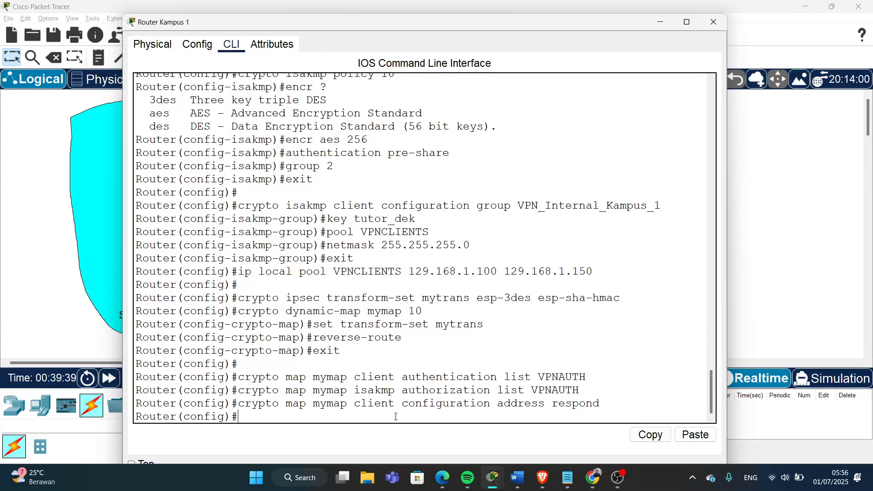
type("cy")
type("ypto map my")
type("map ")
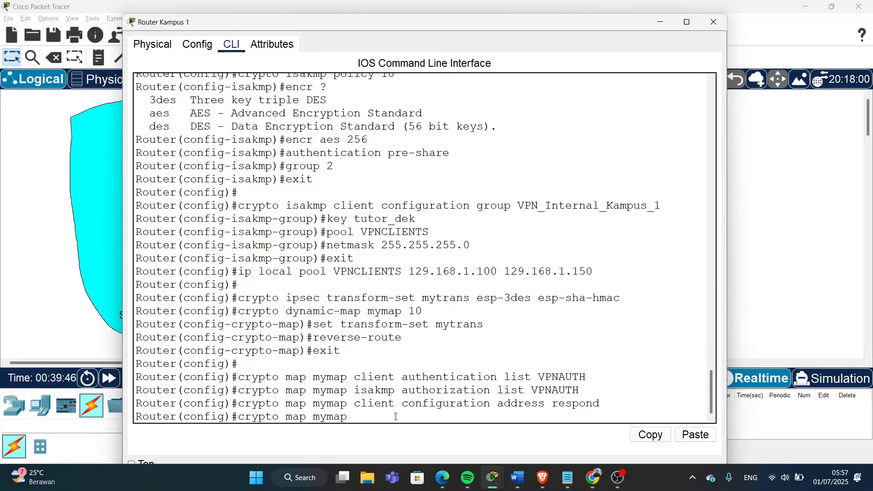
type("10")
left_click_drag(408, 312, 427, 313)
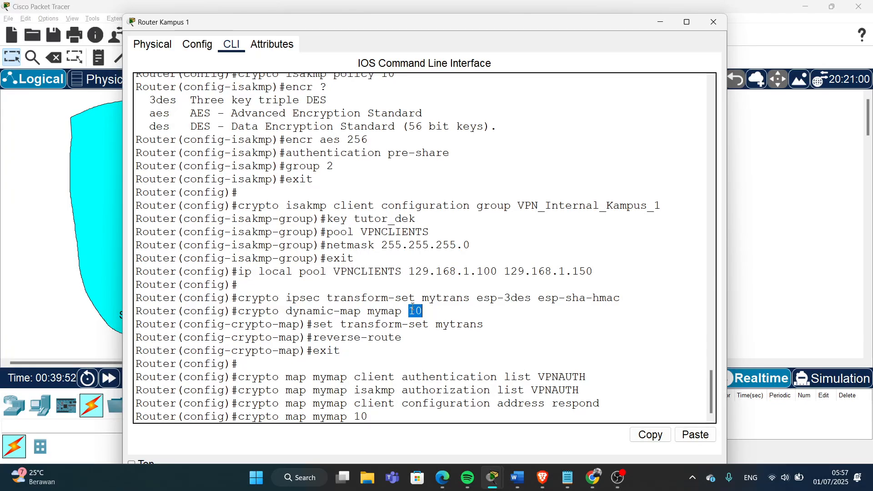
left_click(402, 417)
type("sec-")
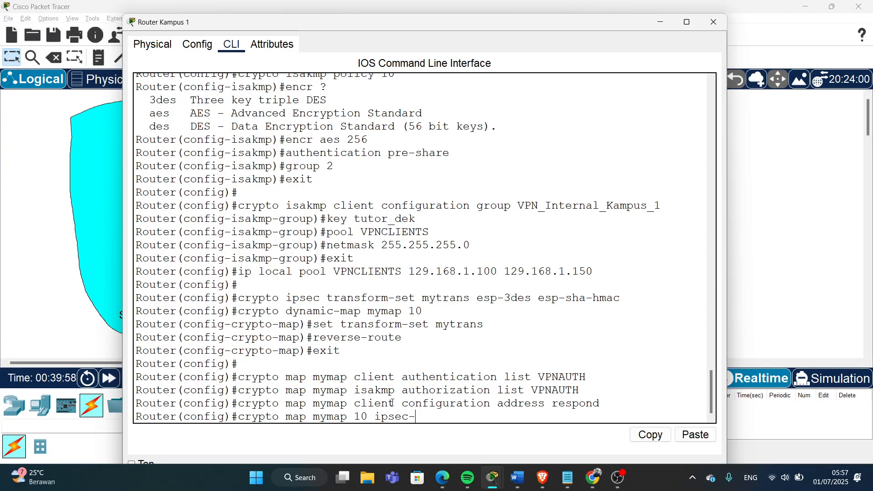
type("isakmp")
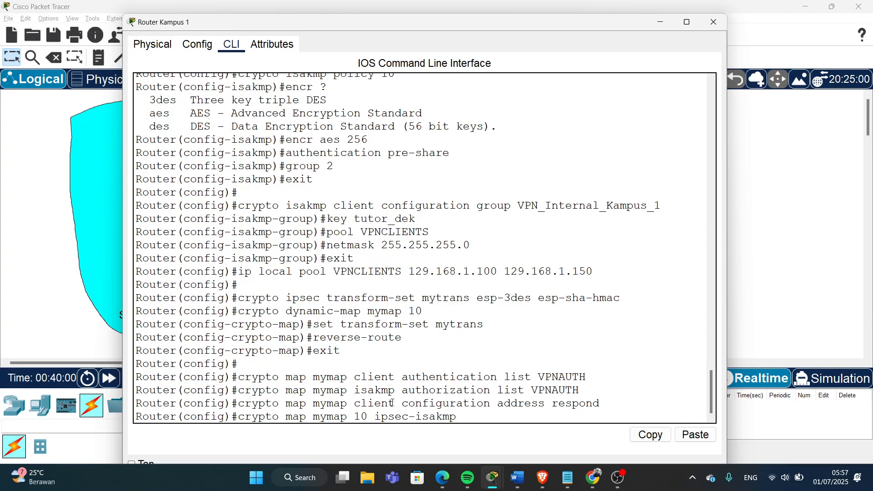
type(" dynamic mymap")
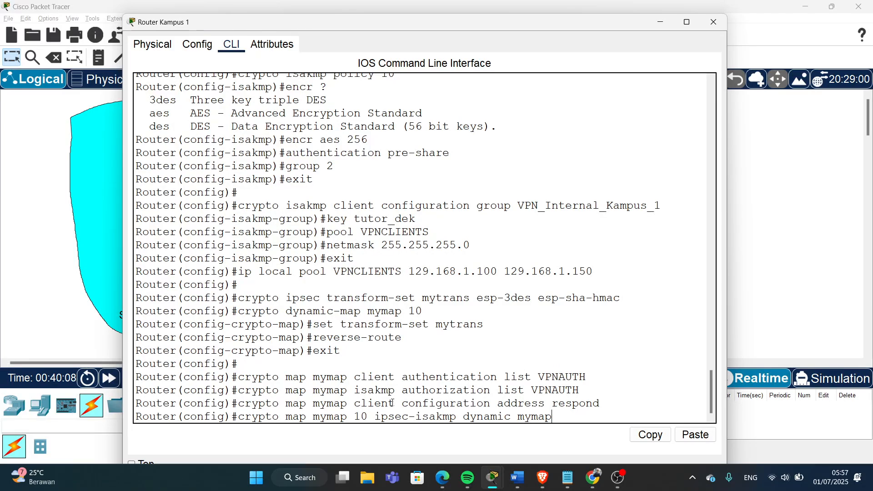
key("Return")
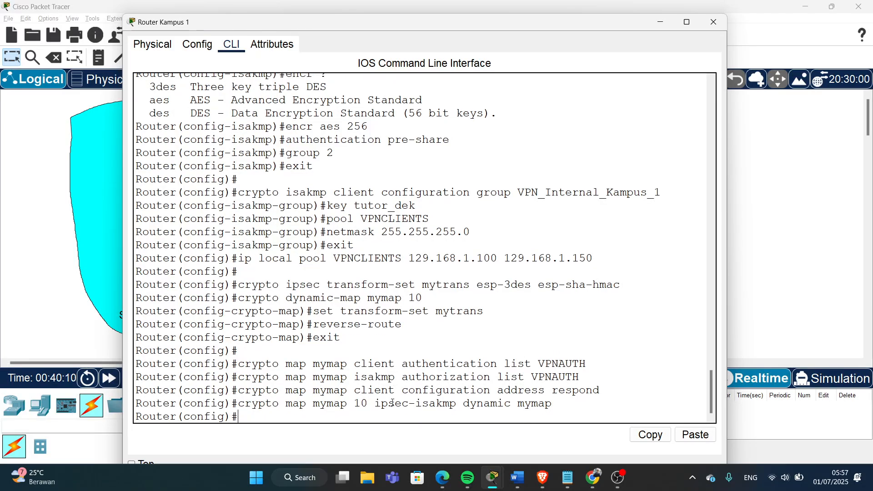
key("Return")
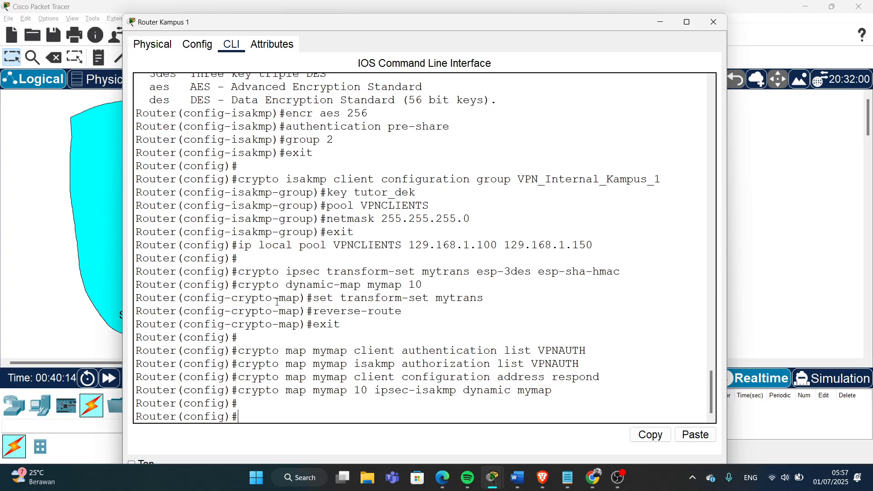
left_click_drag(323, 26, 512, 57)
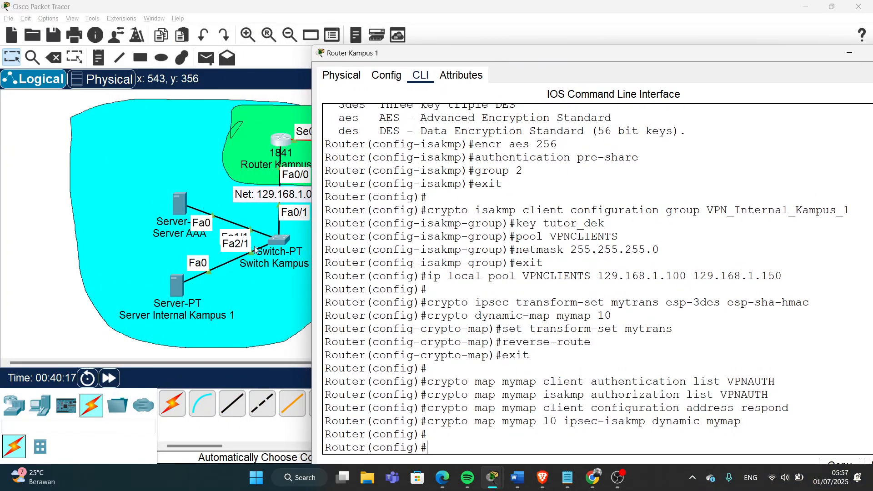
- Look up Server AAA's RADIUS port 1645, then switch back to Router Kampus 1's CLI
left_click(181, 198)
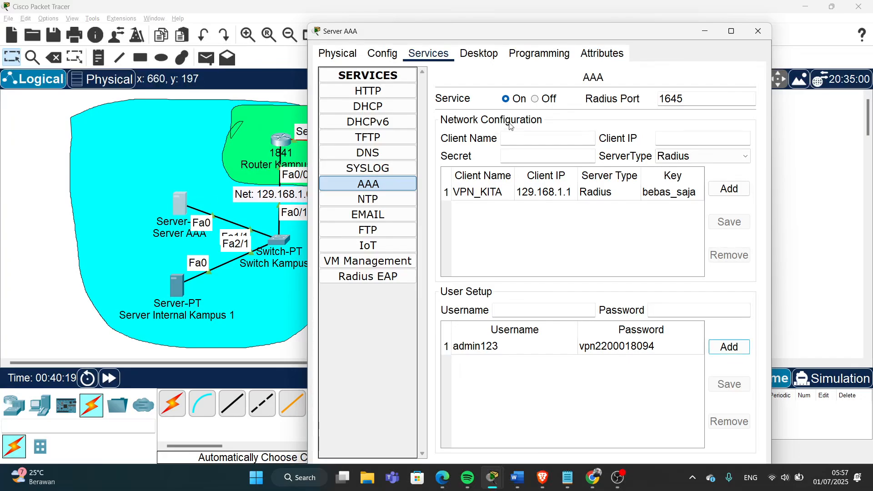
left_click_drag(689, 102, 656, 101)
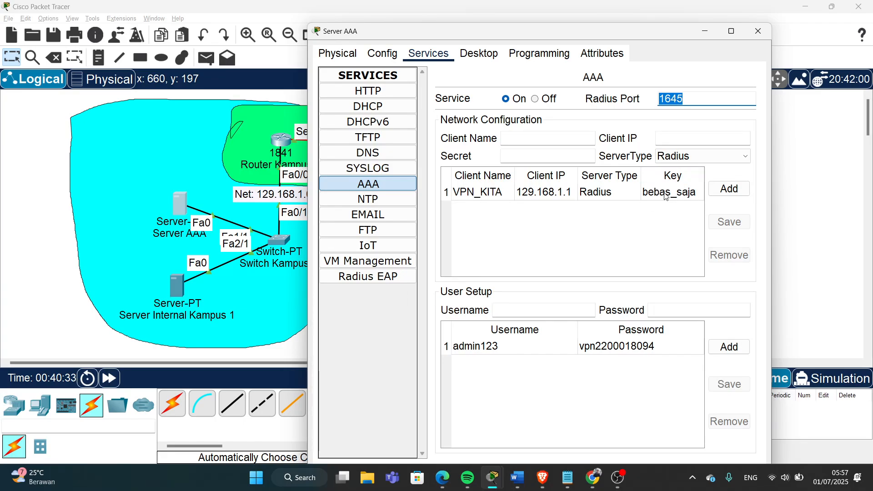
key("alt+Tab")
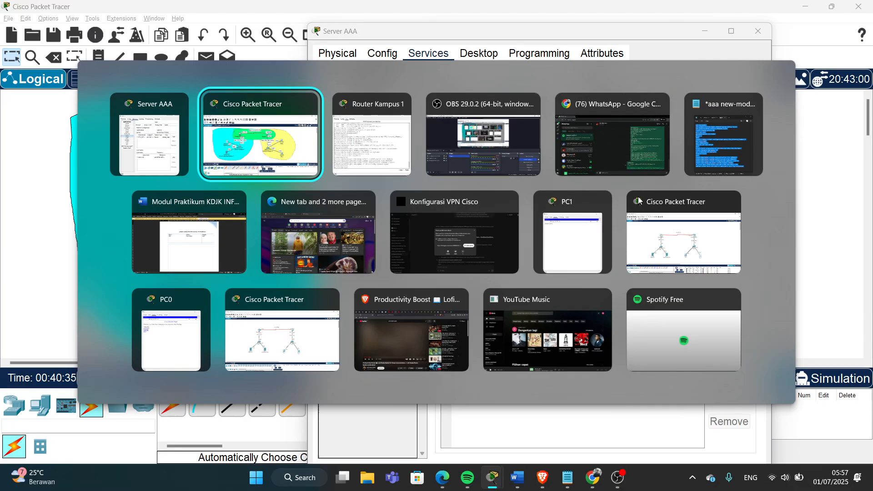
key("alt+Tab")
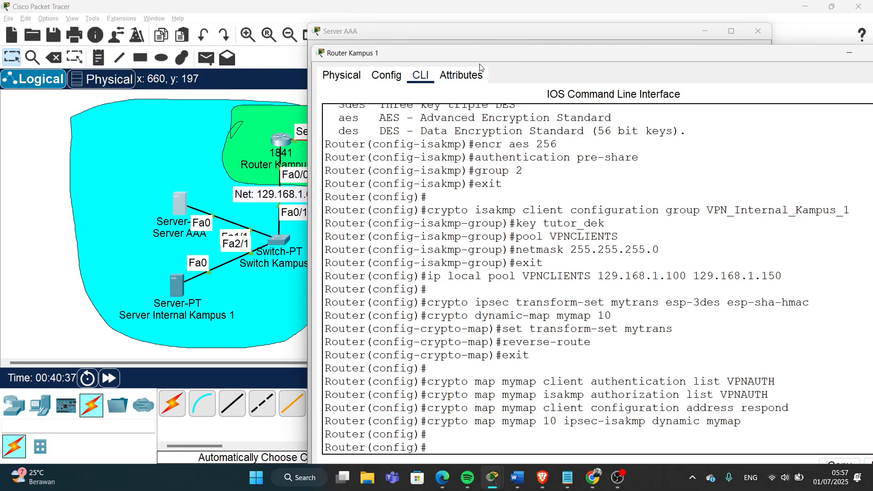
- Start the RADIUS server command with host 129.168.1.2 and auth-port 1645
left_click_drag(462, 58, 447, 41)
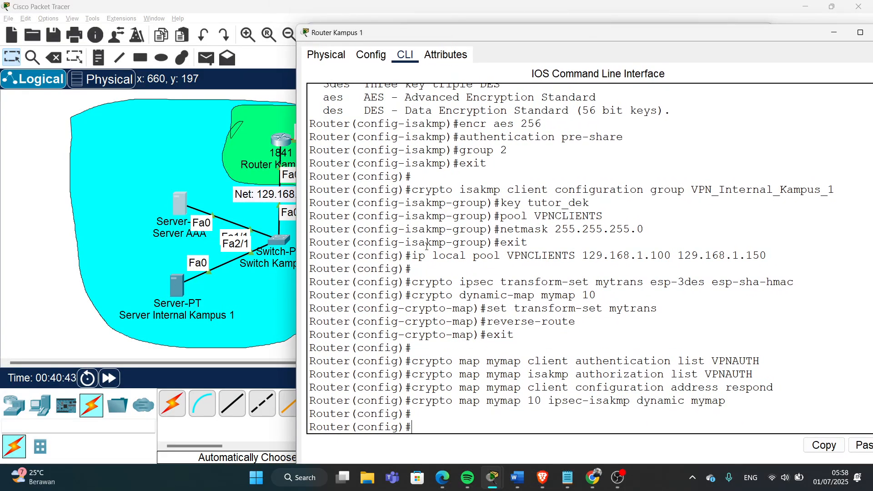
type("radius-server host")
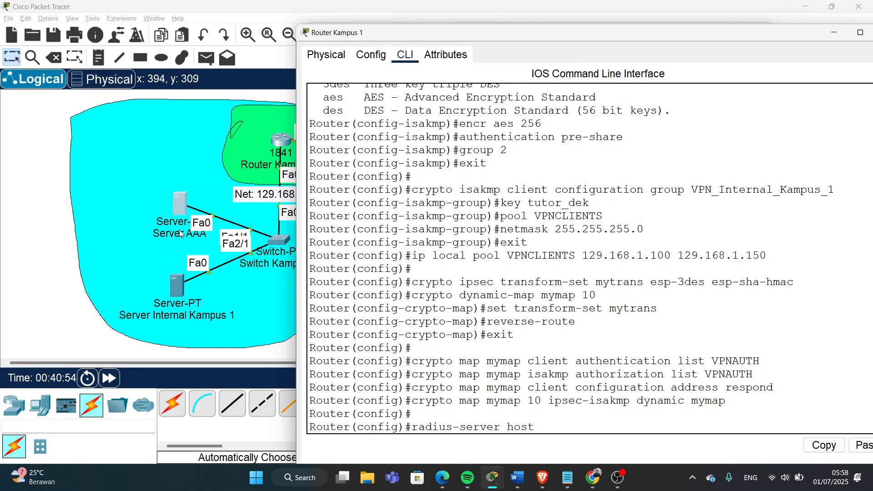
left_click(151, 174)
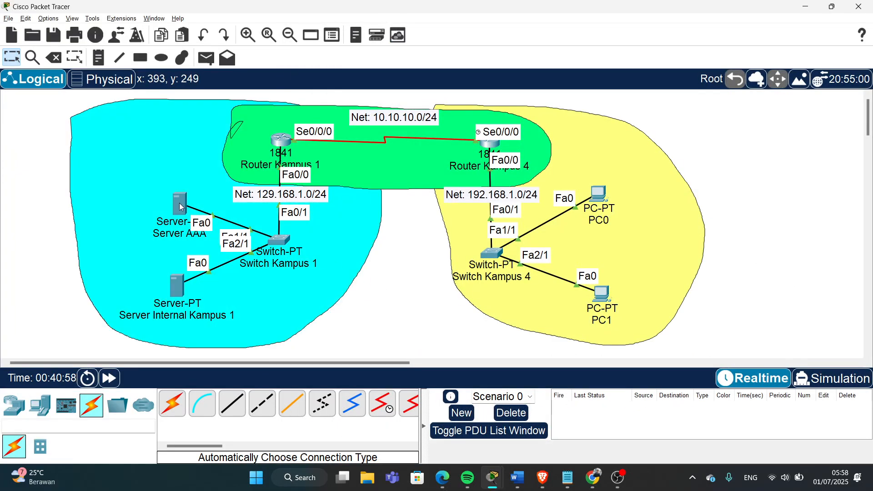
mouse_move(181, 207)
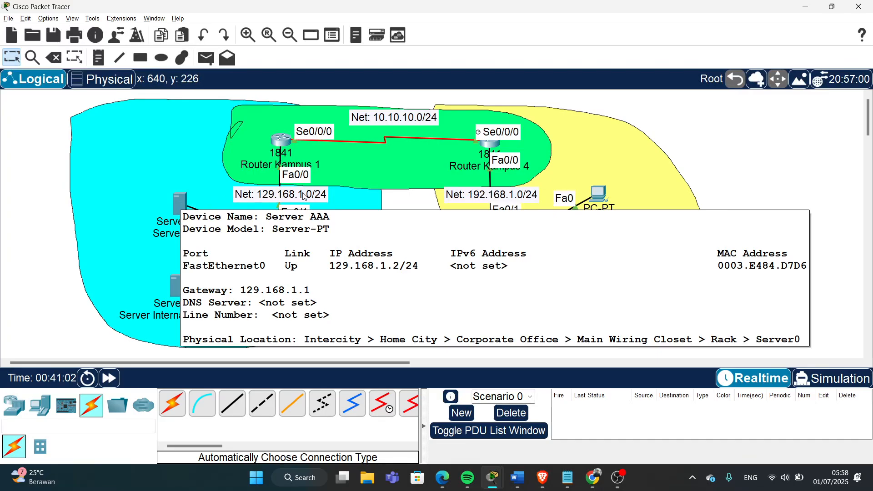
left_click(281, 150)
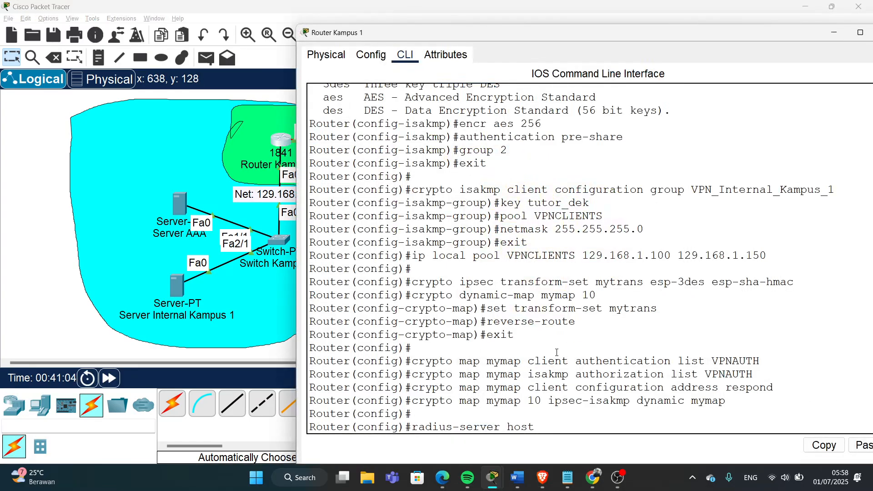
type("129.168.1.2")
type("auht")
key("BackSpace")
key("BackSpace")
type("th-port ")
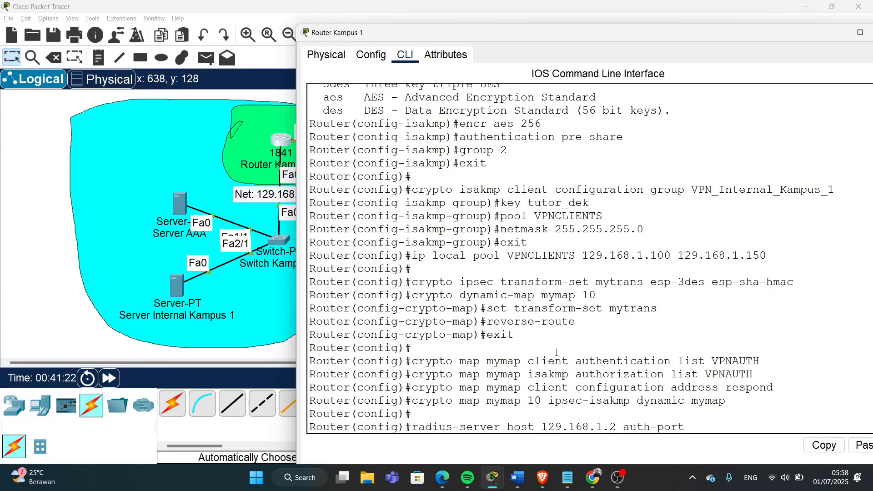
type("1645 key")
- Copy the VPN_KITA client's shared key from Server AAA as the key, and submit the command
left_click(70, 168)
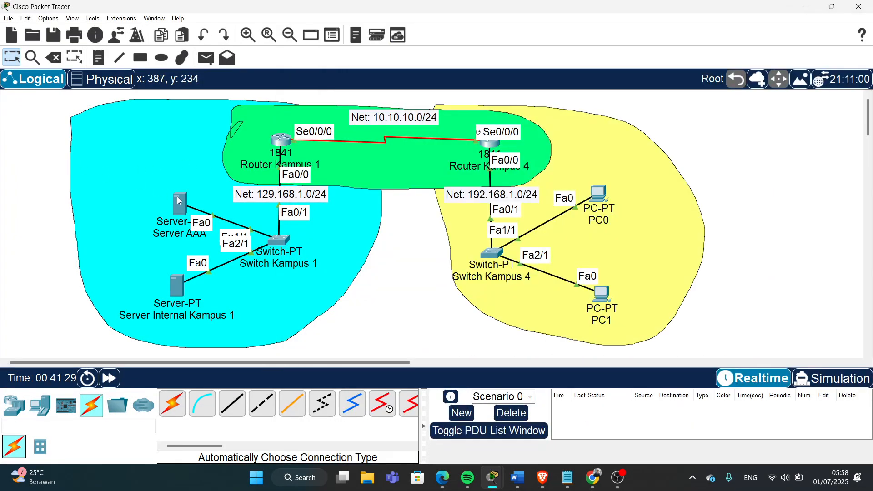
left_click(180, 203)
left_click(684, 199)
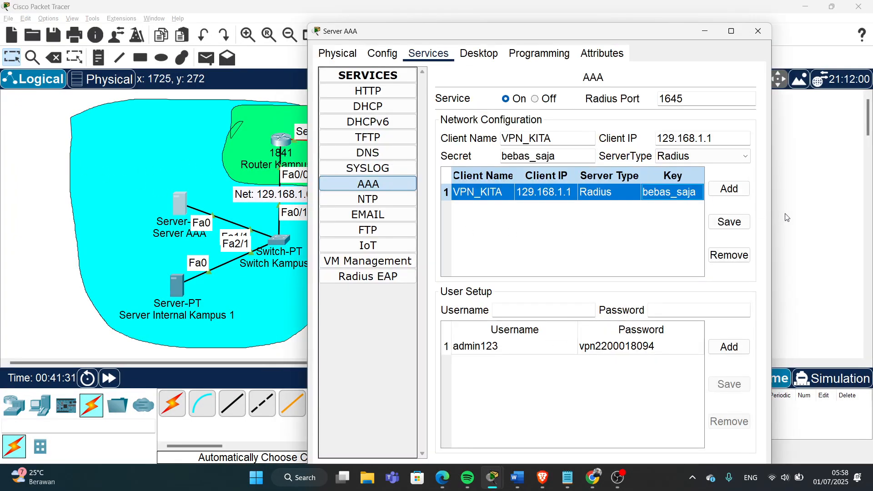
left_click(806, 219)
left_click(287, 145)
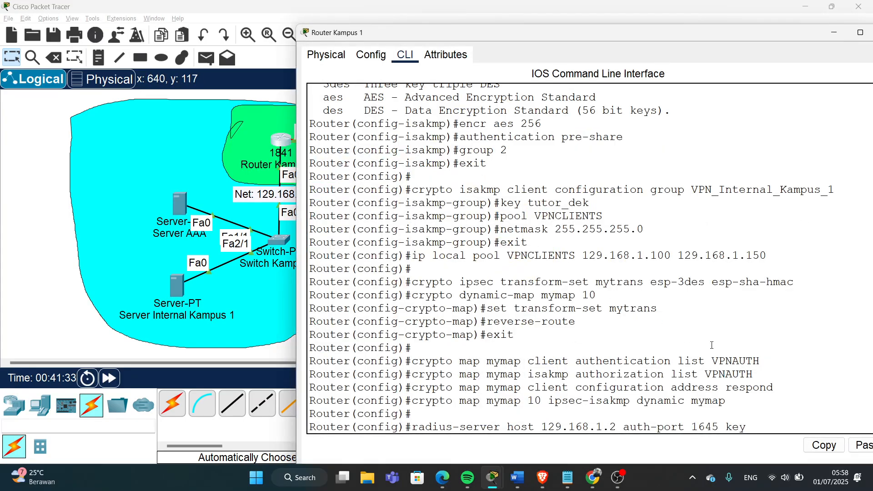
type("bebas_saja")
key("Return")
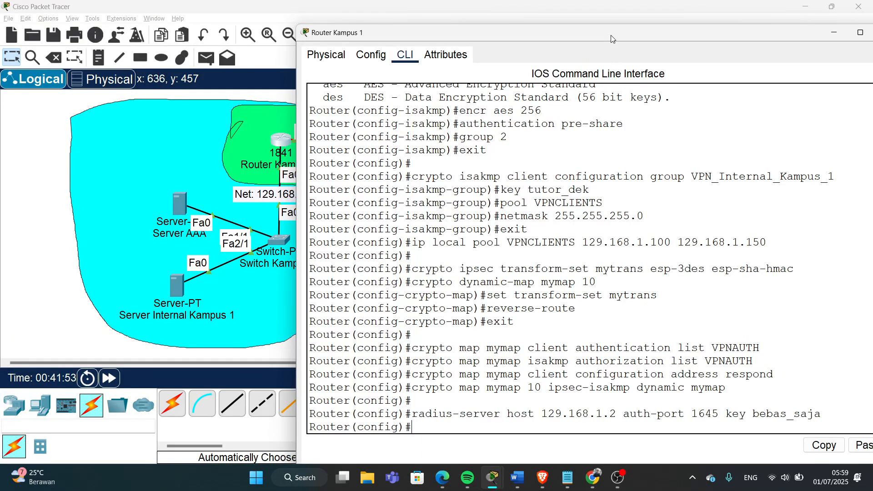
- Move the Router Kampus 1 console aside and start the int se0/0/0 command
mouse_move(611, 39)
left_mouse_down()
mouse_move(561, 243)
mouse_move(550, 98)
mouse_move(571, 50)
mouse_move(614, 38)
left_mouse_up()
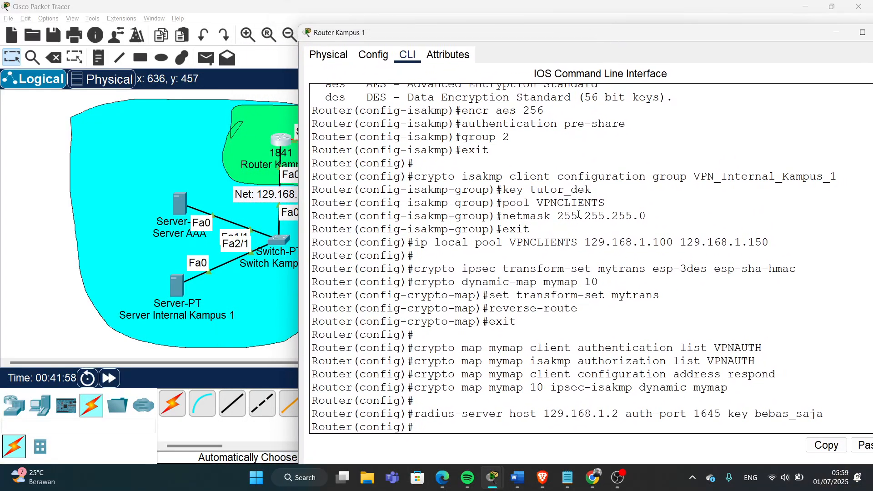
key("Return")
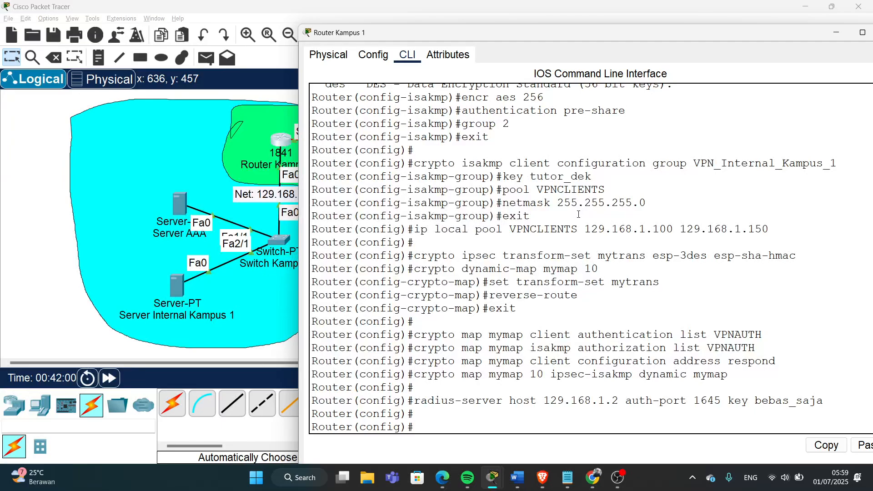
left_click_drag(370, 34, 404, 43)
left_click_drag(650, 45, 633, 21)
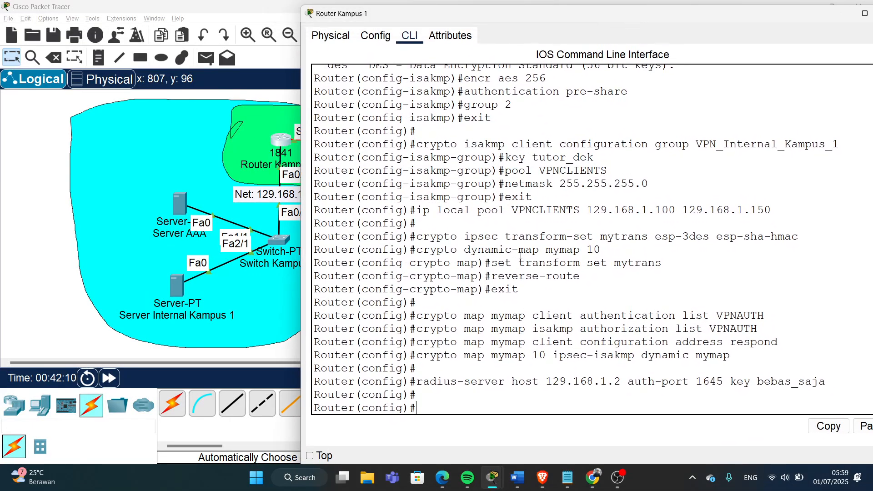
type("int se0/0/0")
- Enter interface se0/0/0 and apply crypto map mymap to it
key("Return")
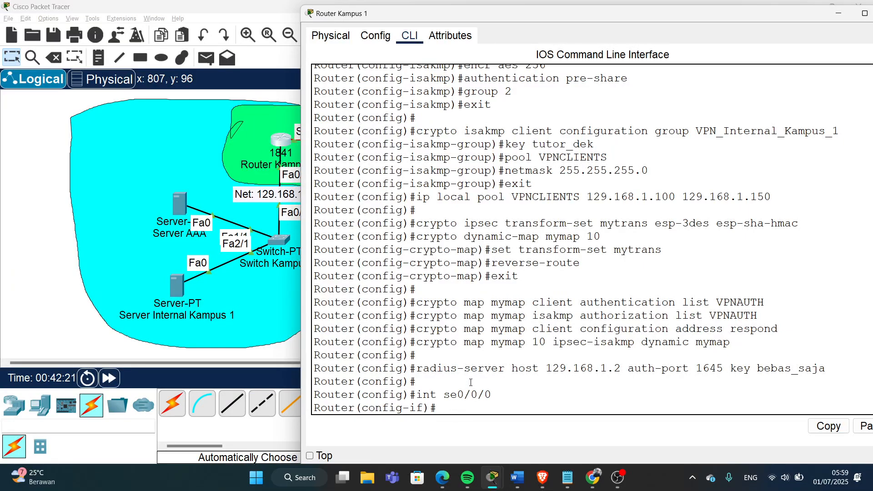
type("crypto map mymap")
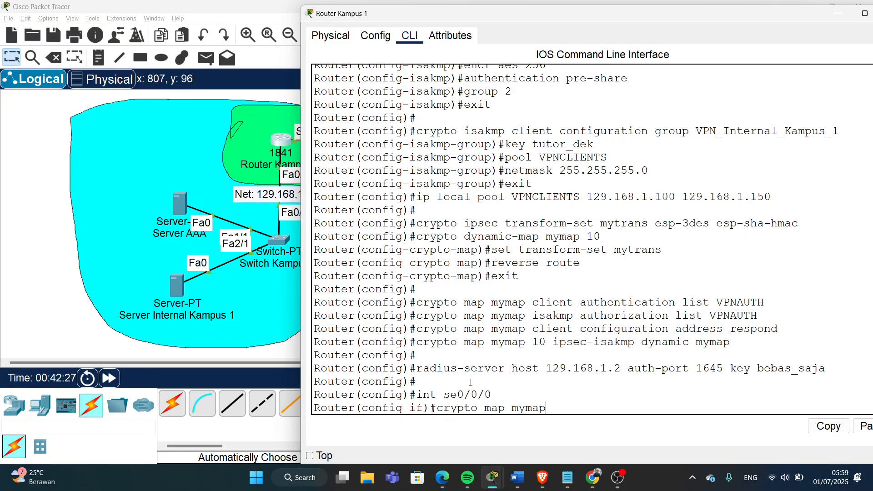
left_click_drag(572, 409, 437, 407)
left_click(568, 409)
key("Return")
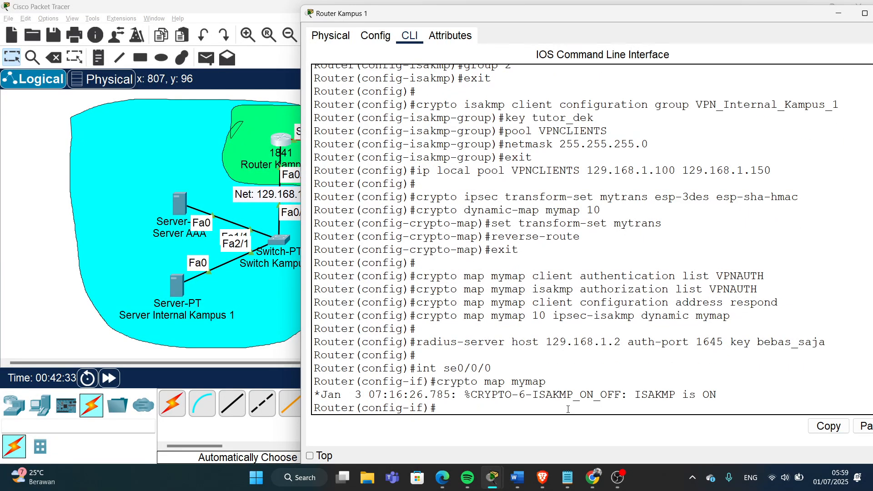
- Highlight the resulting ISAKMP is ON log message in the router console
left_click_drag(717, 395, 635, 397)
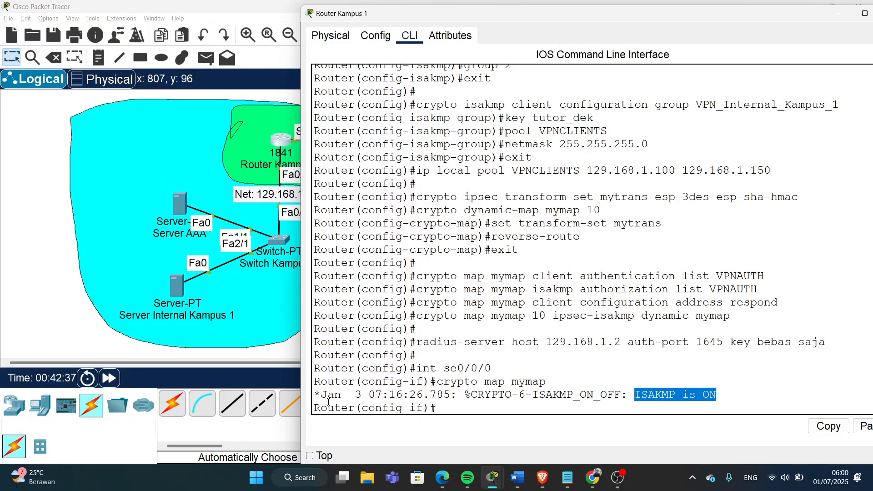
left_click_drag(320, 395, 397, 394)
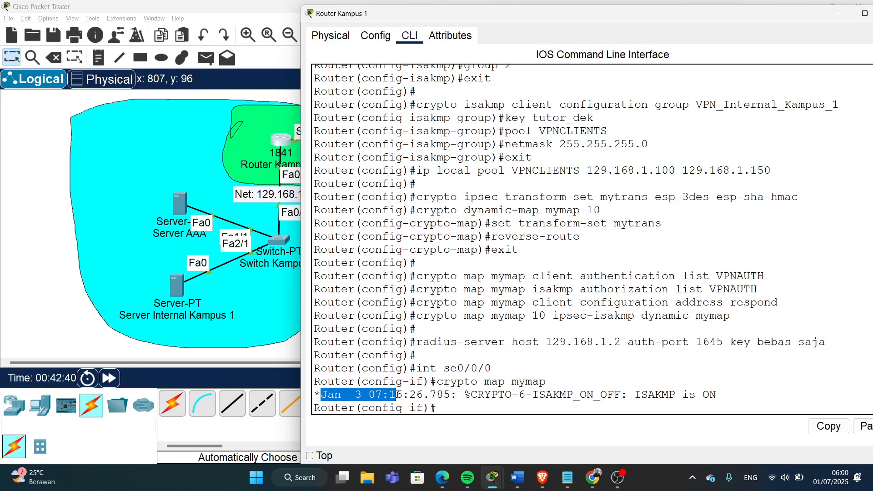
left_click(357, 396)
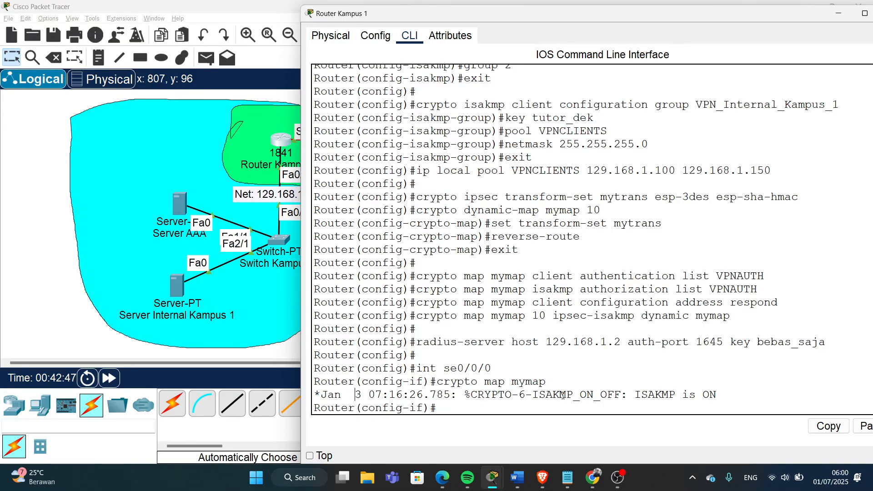
left_click_drag(637, 394, 723, 394)
left_click_drag(631, 23, 476, 50)
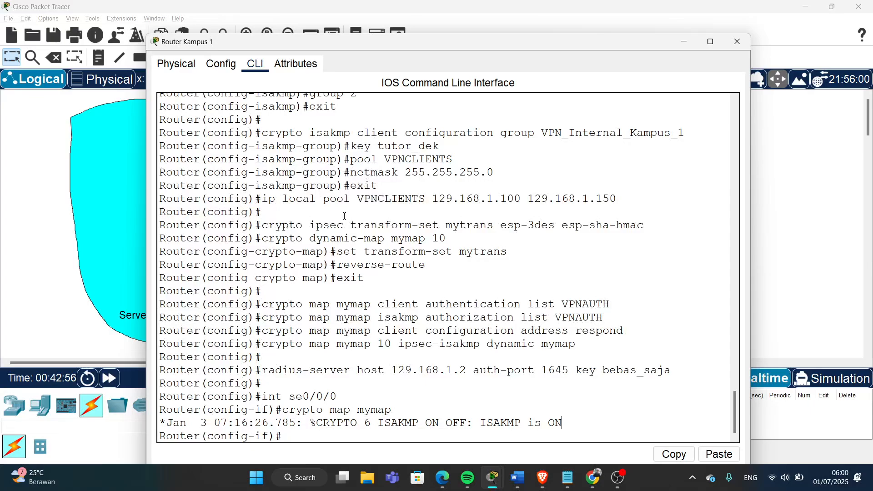
- Close the router console and request 129.168.1.254 in PC0's web browser, which times out
left_click(737, 41)
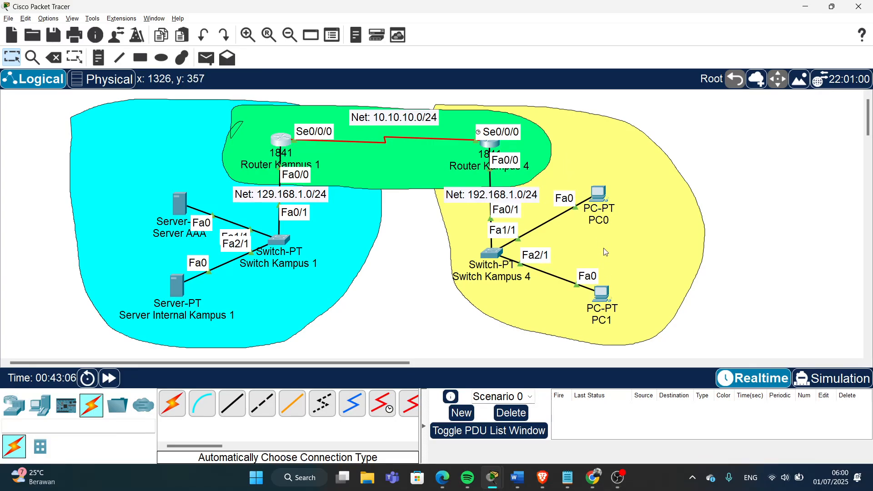
left_click(599, 196)
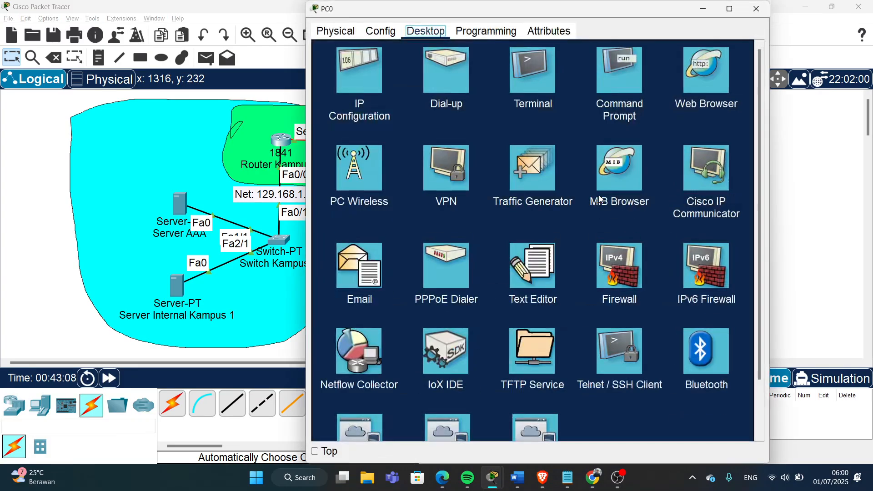
left_click(699, 78)
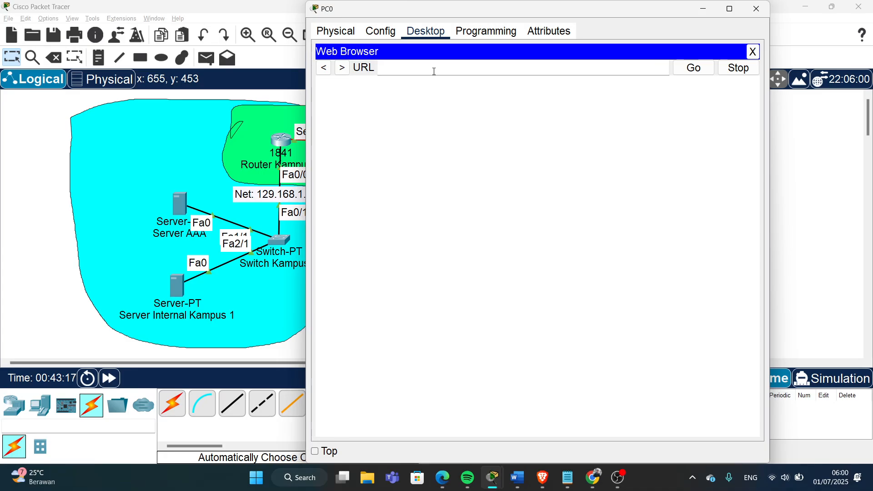
type("129.168.1.254")
key("Return")
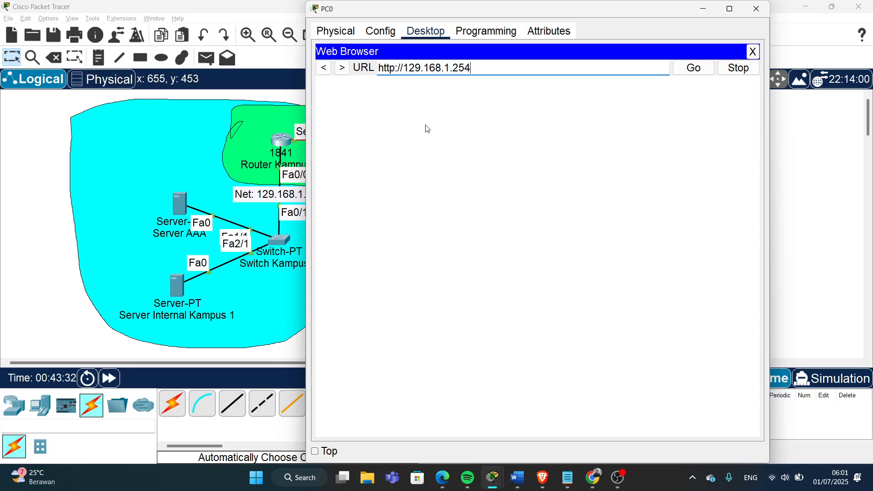
key("Return")
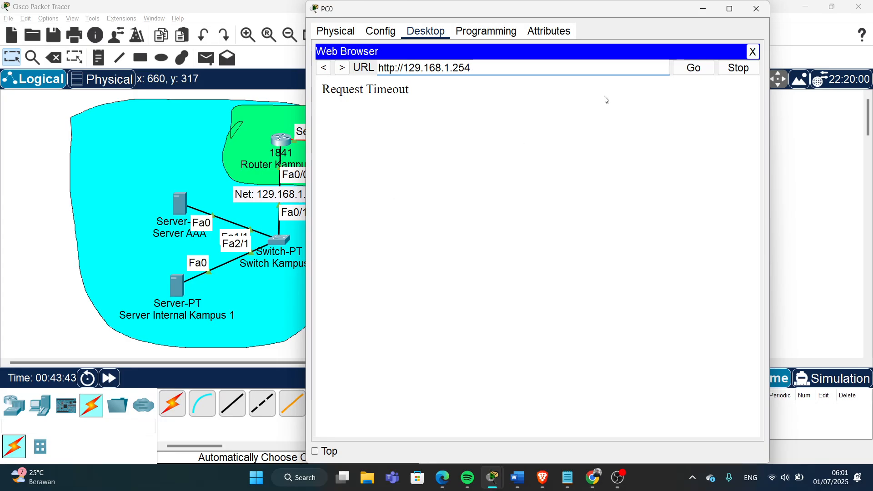
- Close PC0's browser and open PC0's VPN configuration
left_click(755, 54)
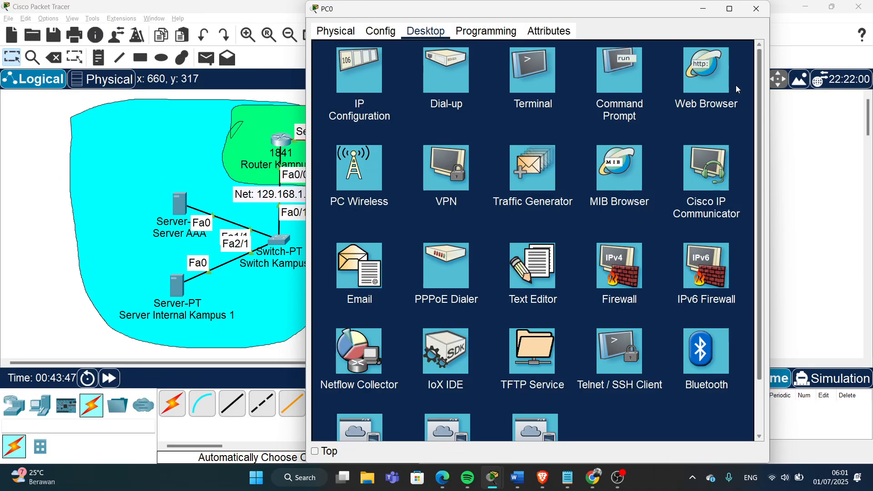
left_click_drag(623, 16, 627, 43)
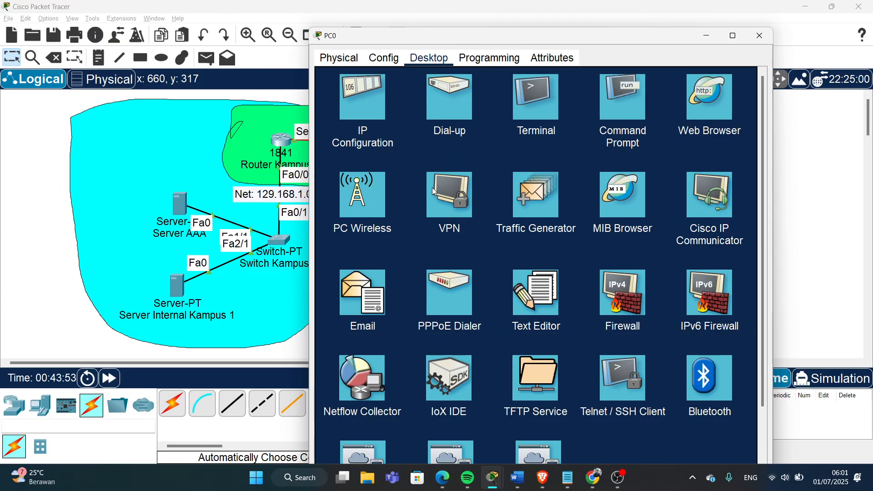
left_click(446, 201)
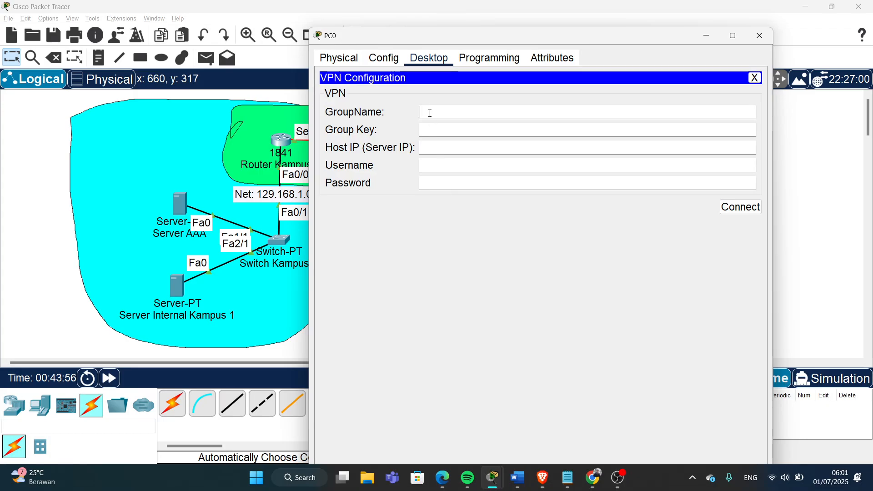
left_click_drag(517, 39, 596, 45)
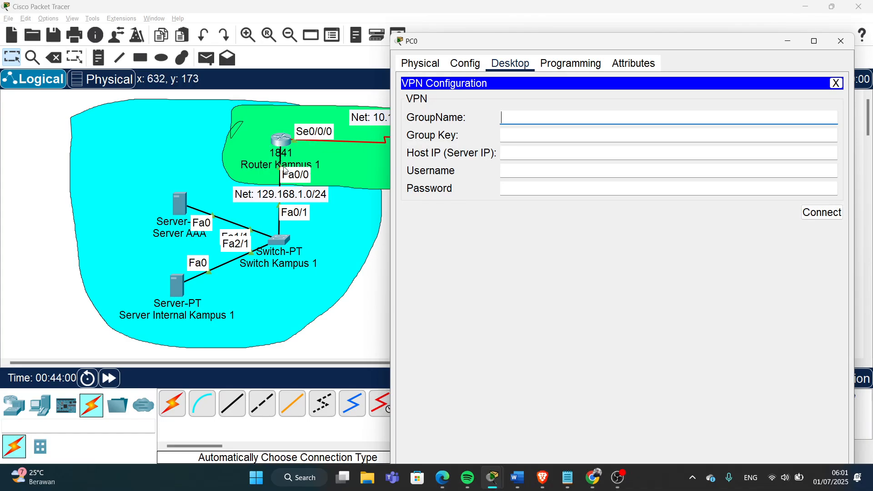
- Find the VPN_Internal_Kampus_1 group name and key in Router Kampus 1's CLI, then return to the topology
left_click(281, 145)
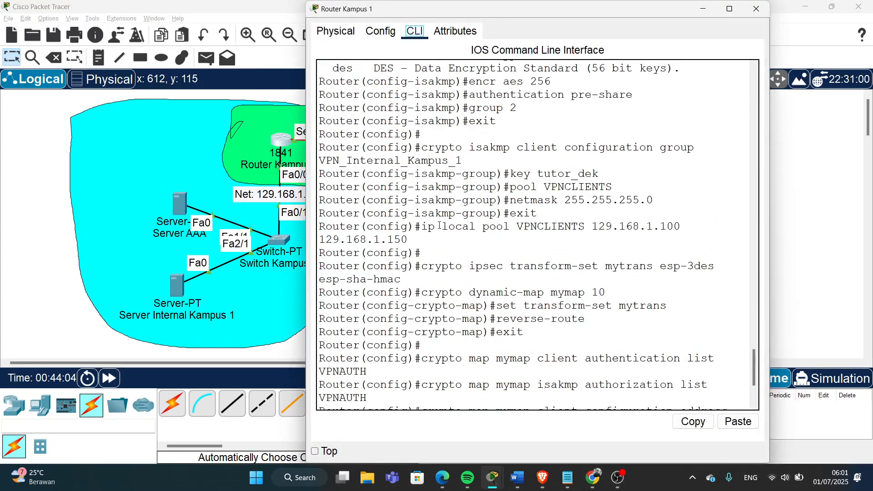
scroll(439, 226, "up", 5)
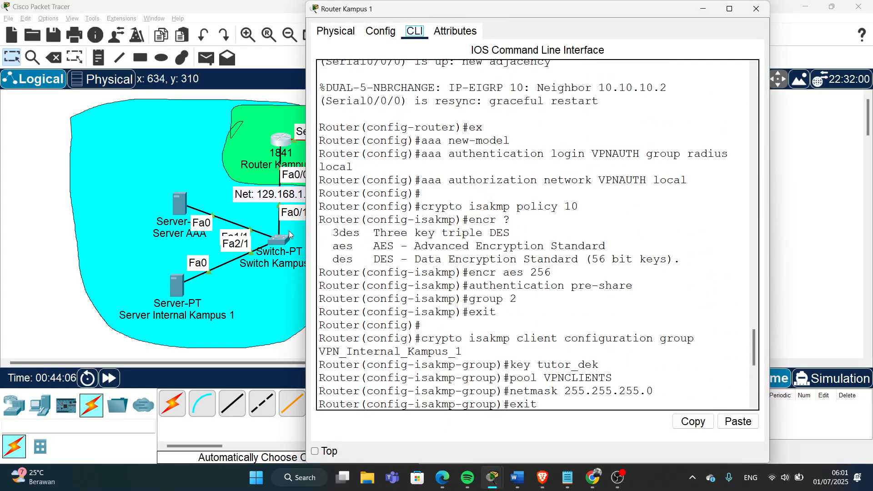
left_click_drag(307, 233, 156, 238)
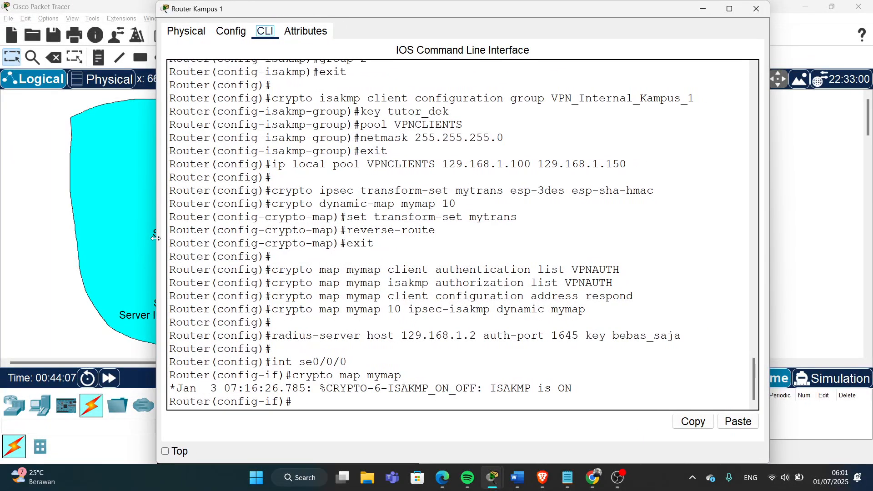
scroll(420, 231, "up", 1)
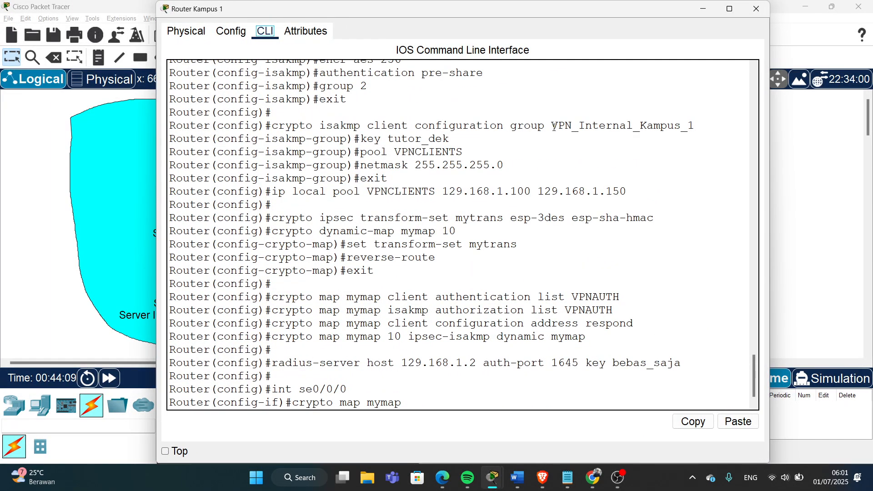
left_click_drag(554, 127, 693, 125)
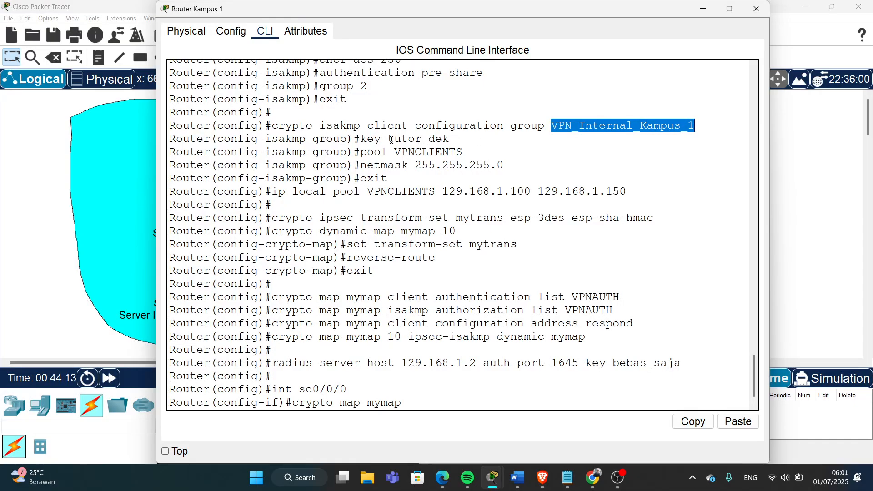
left_click_drag(390, 139, 451, 139)
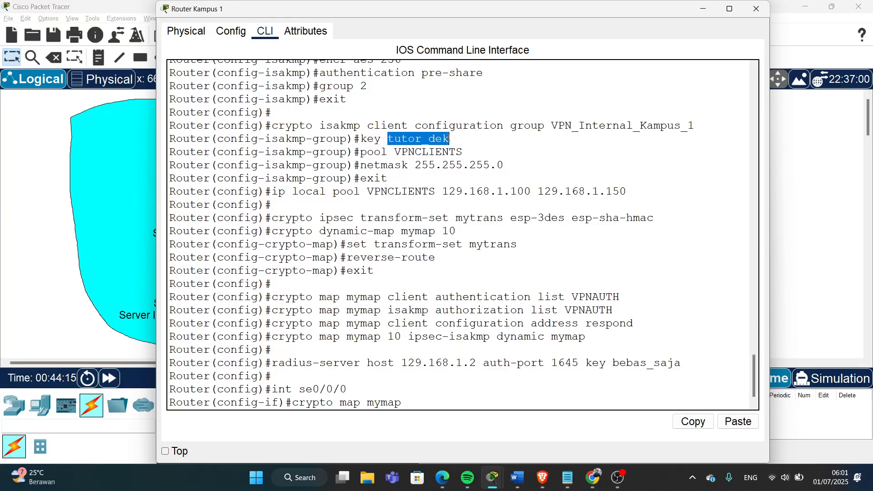
left_click(800, 180)
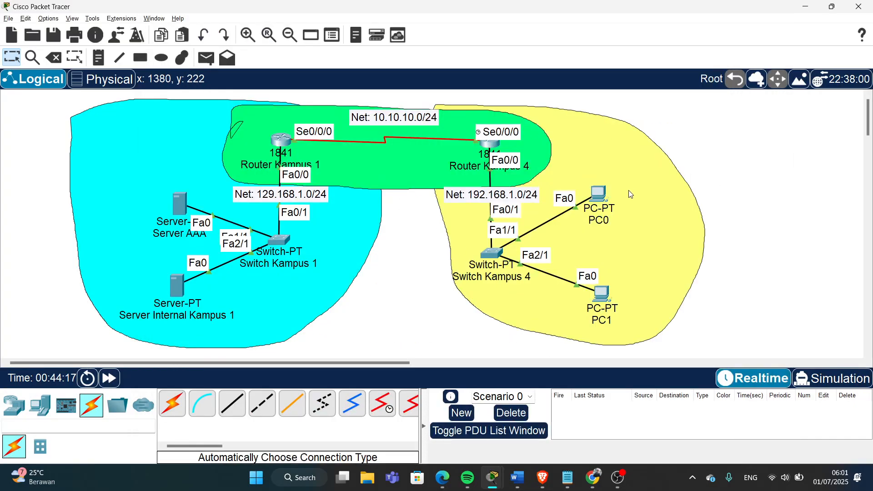
- Enter group name VPN_Internal_Kampus_1 and the group key in PC0's VPN form
left_click(599, 197)
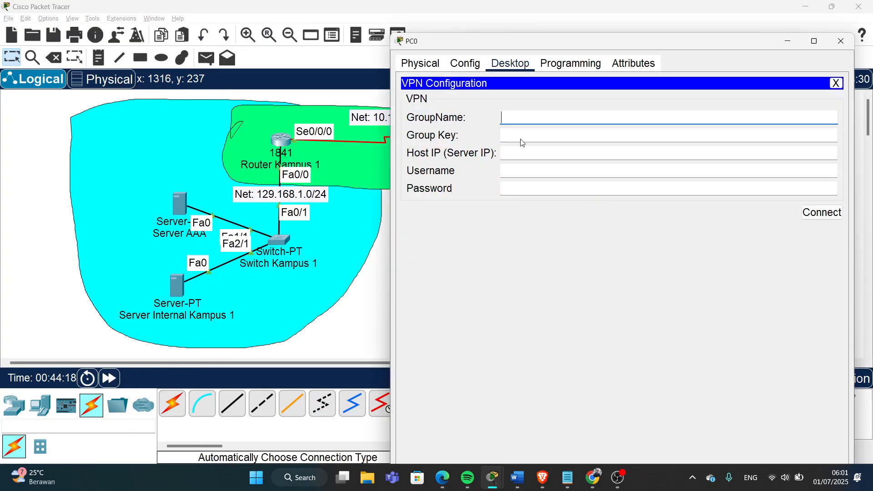
left_click(503, 116)
type("VP")
type("N_Internal_Kampus_1")
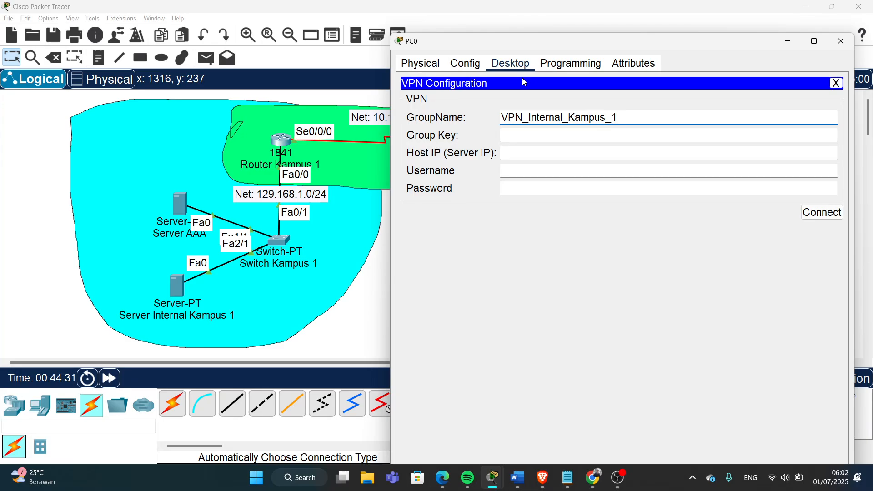
left_click(546, 136)
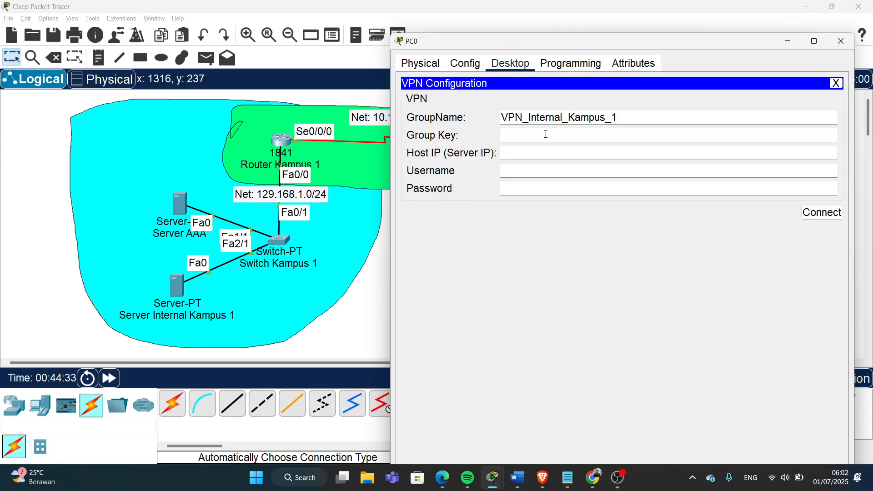
type("tutor_dek")
- Check Router Kampus 1's interface address and enter host IP 10.10.10.1
left_click(544, 157)
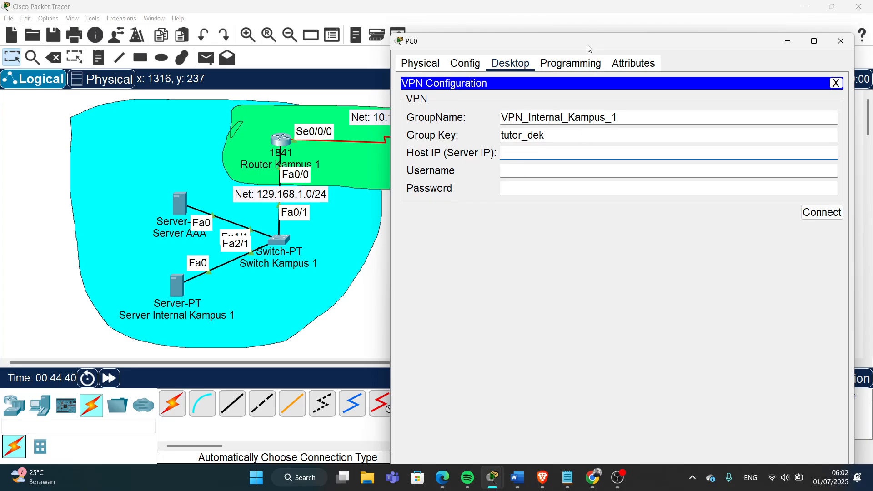
left_click_drag(588, 45, 662, 88)
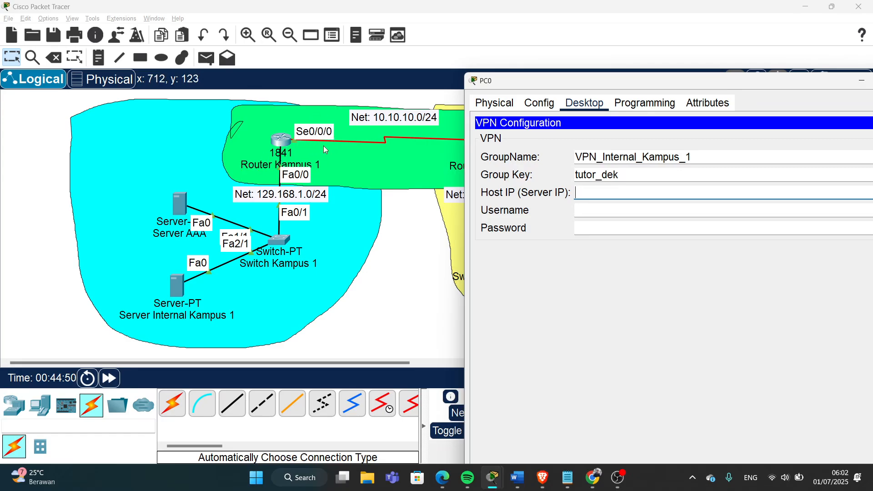
left_click(412, 259)
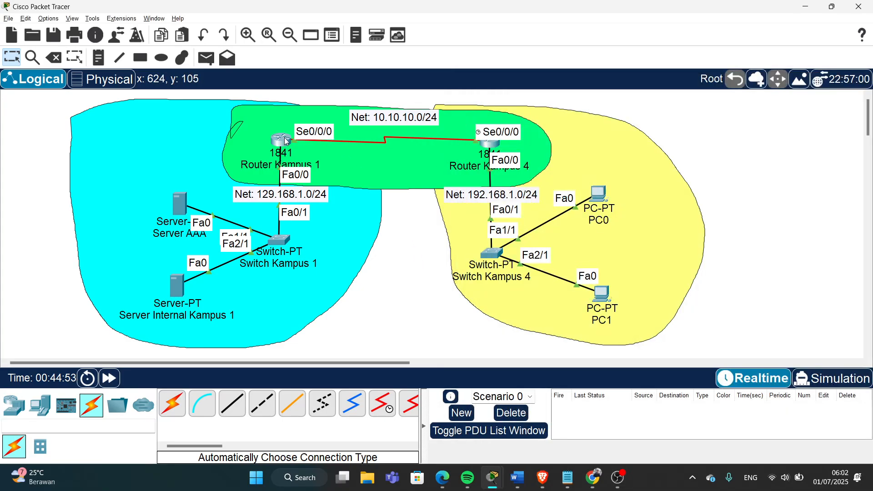
mouse_move(285, 141)
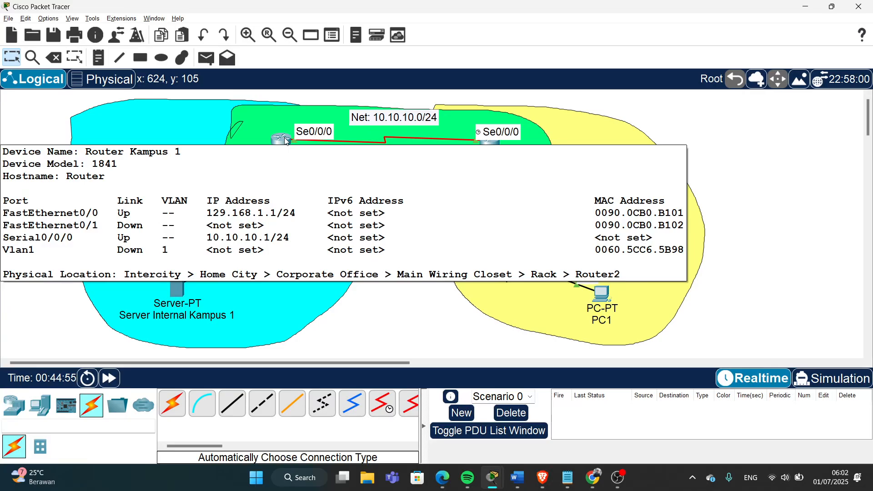
key("alt+Tab")
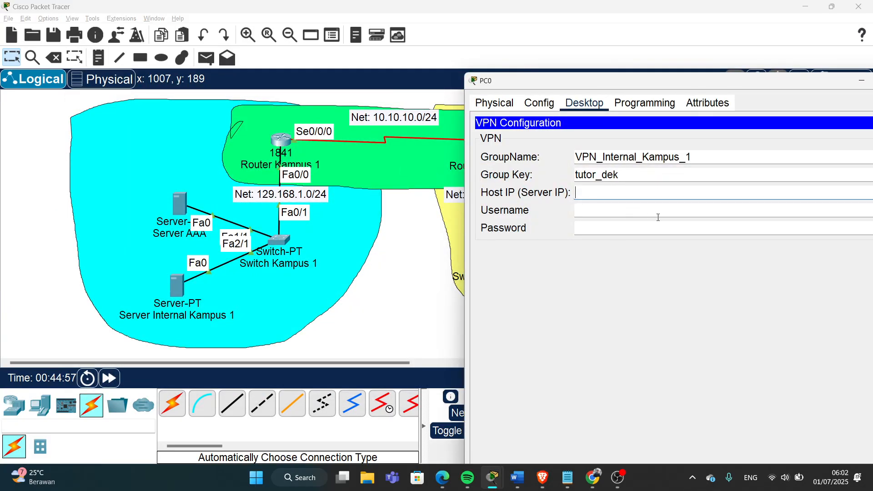
type("10.10.10.")
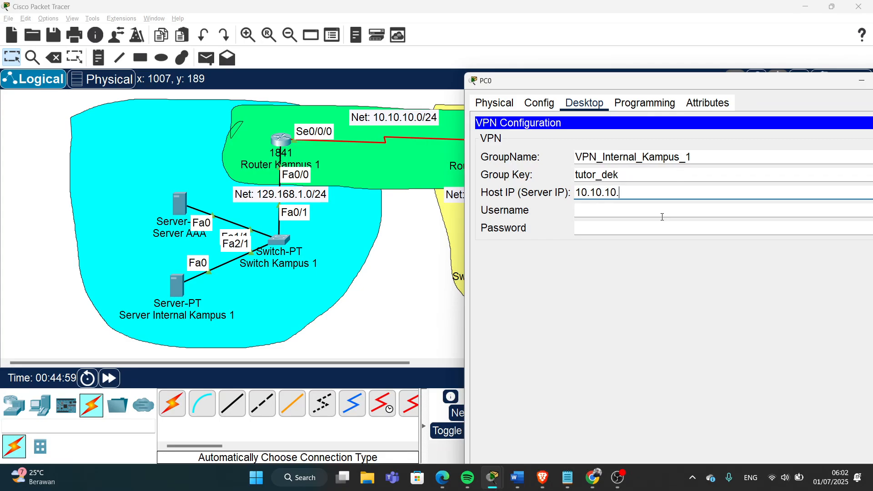
type("1")
- Look up the VPN user on Server AAA and enter its username and password
left_click(181, 207)
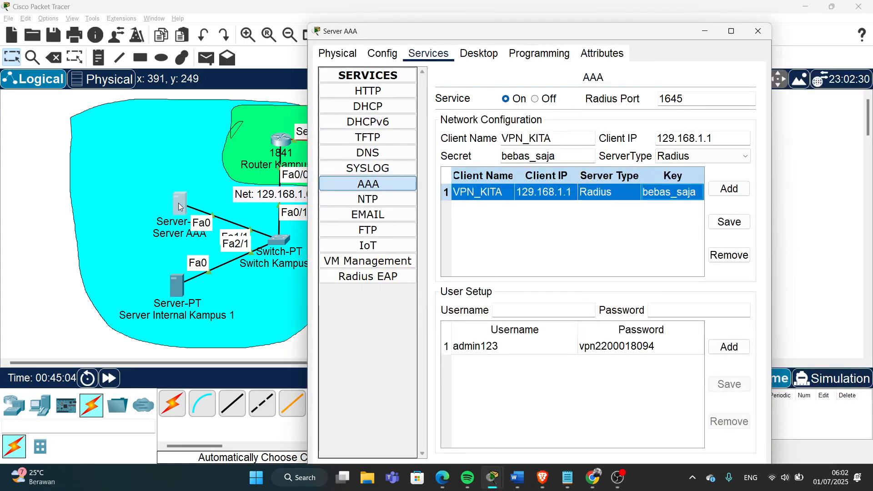
left_click(478, 350)
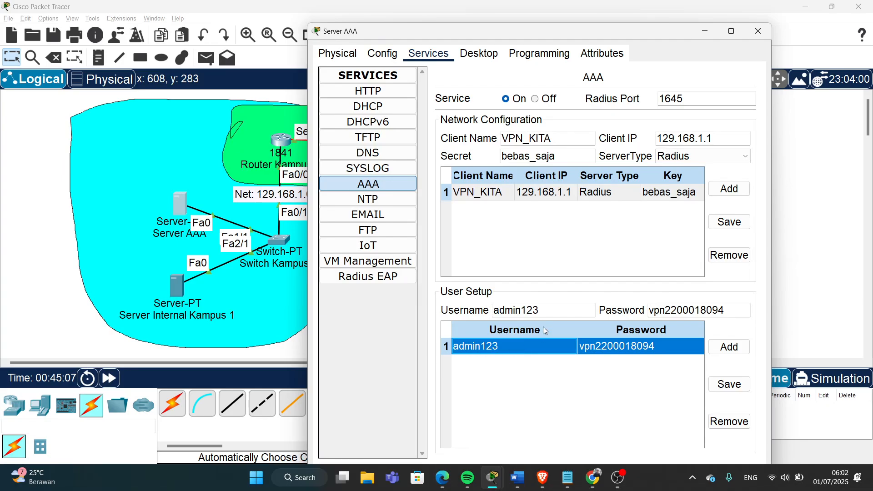
key("alt+Tab")
key("alt+Tab")
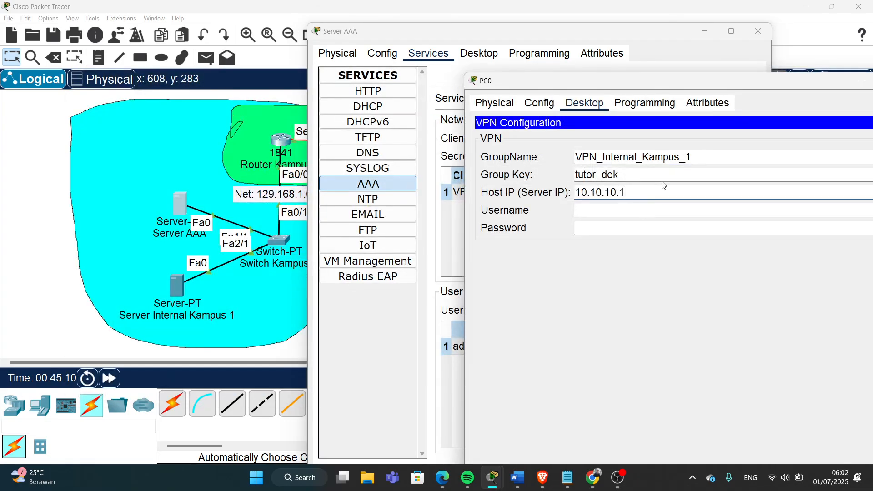
left_click(665, 211)
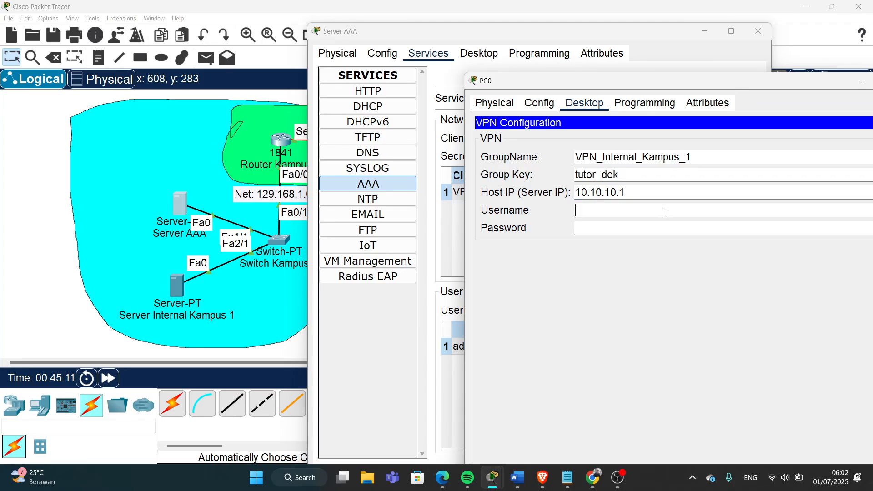
type("admin123")
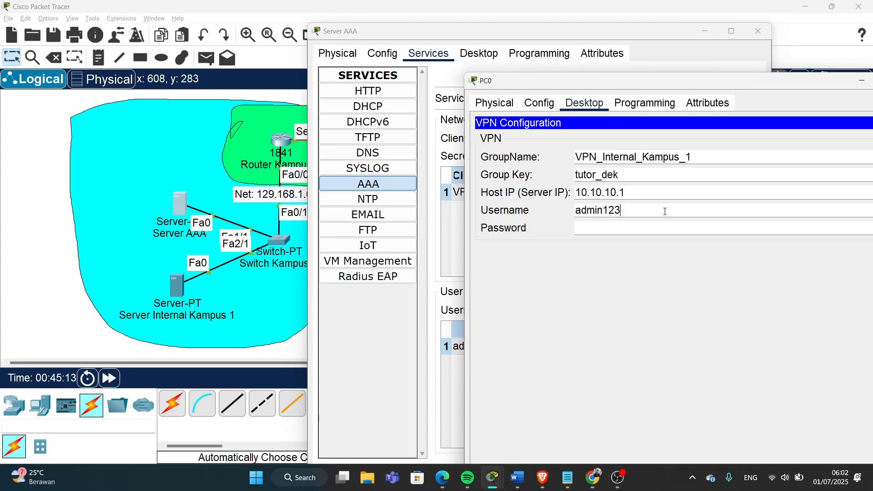
left_click(389, 339)
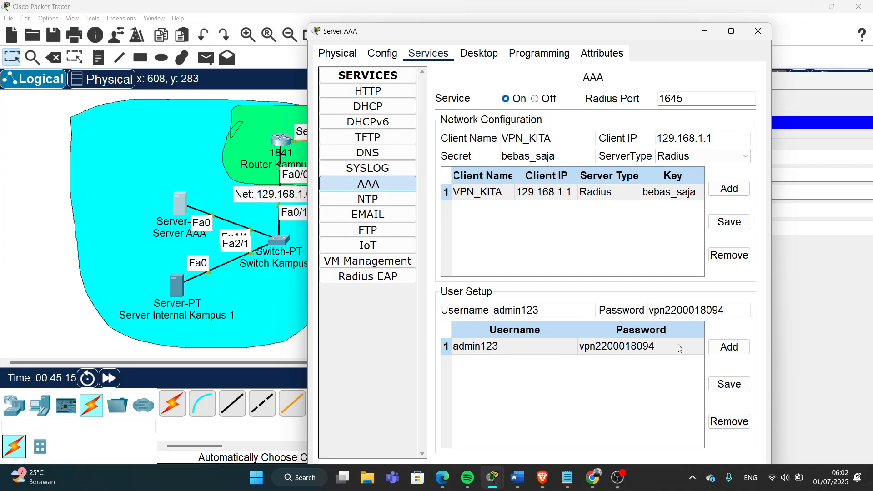
left_click(810, 337)
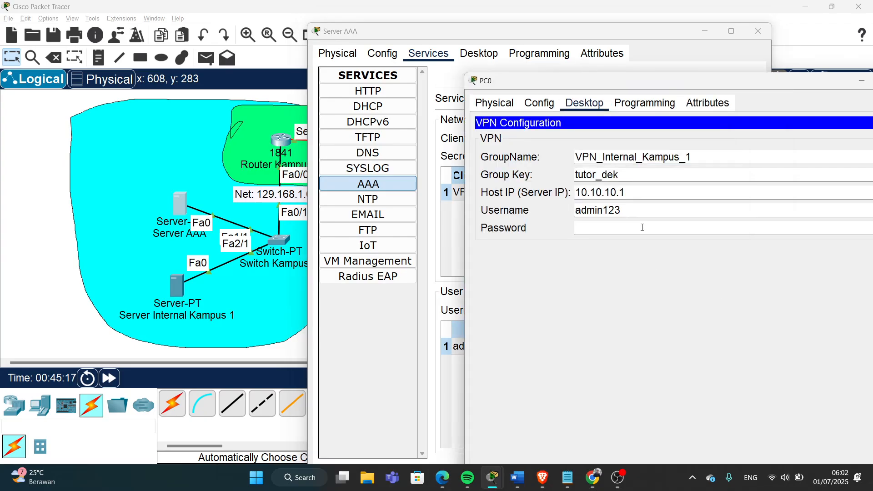
left_click(642, 227)
type("vpn22000180••")
left_click_drag(593, 81, 412, 79)
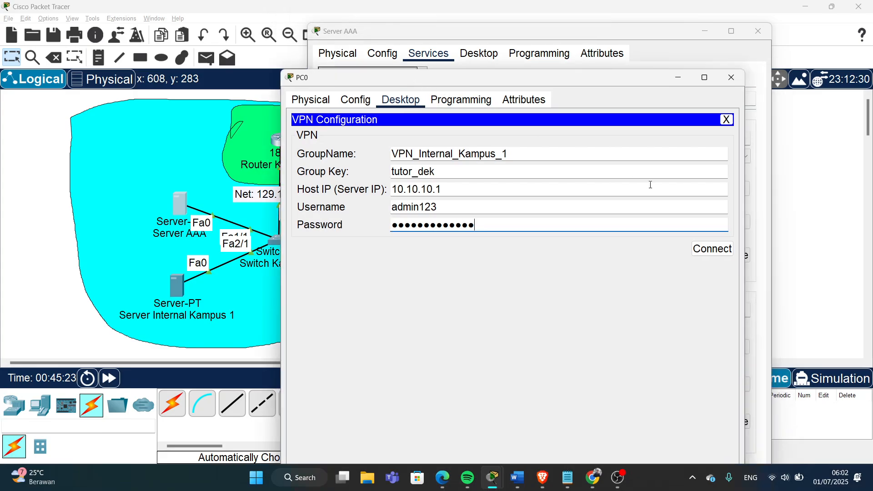
- Connect PC0's VPN and acknowledge the connected message, getting client IP 129.168.1.100
left_click(708, 254)
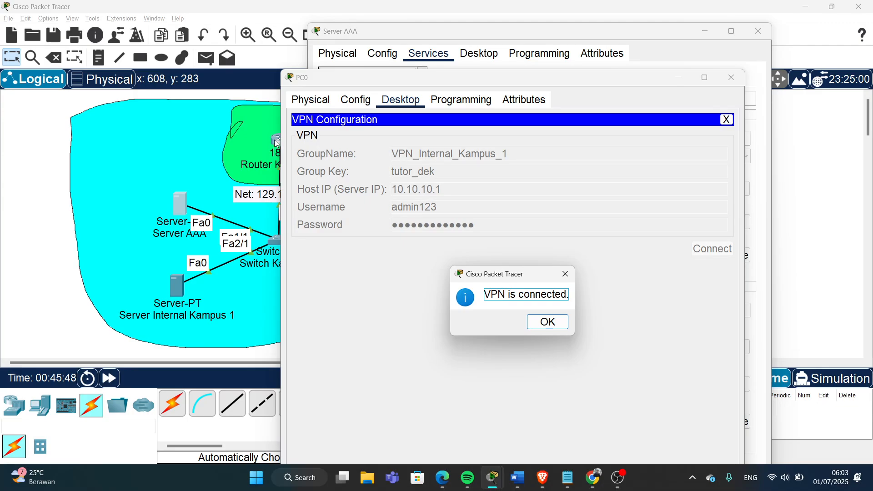
left_click(547, 324)
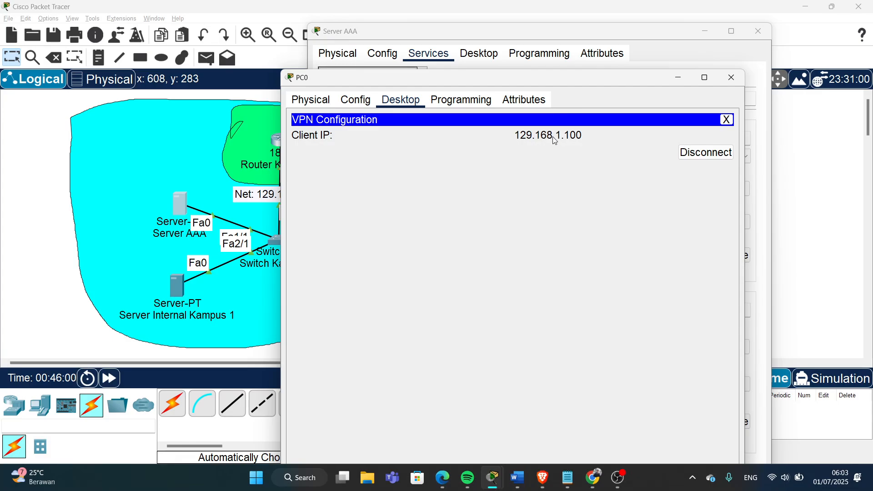
left_click_drag(574, 84, 620, 85)
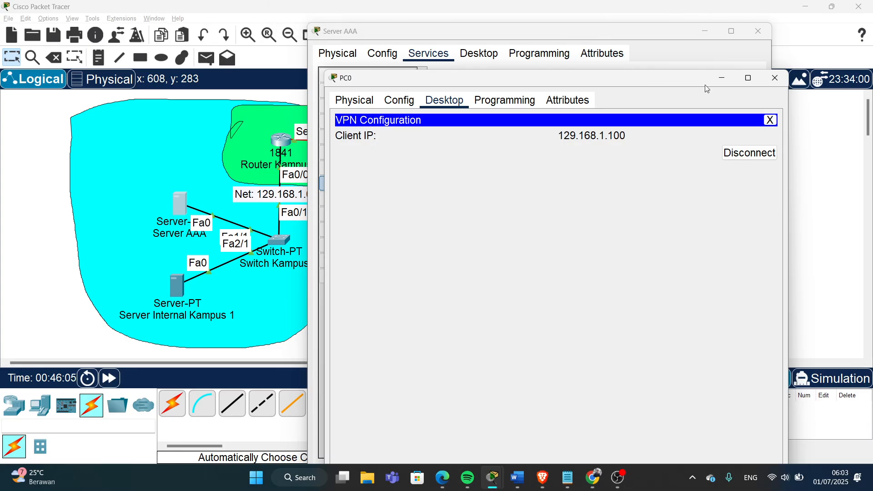
left_click(770, 120)
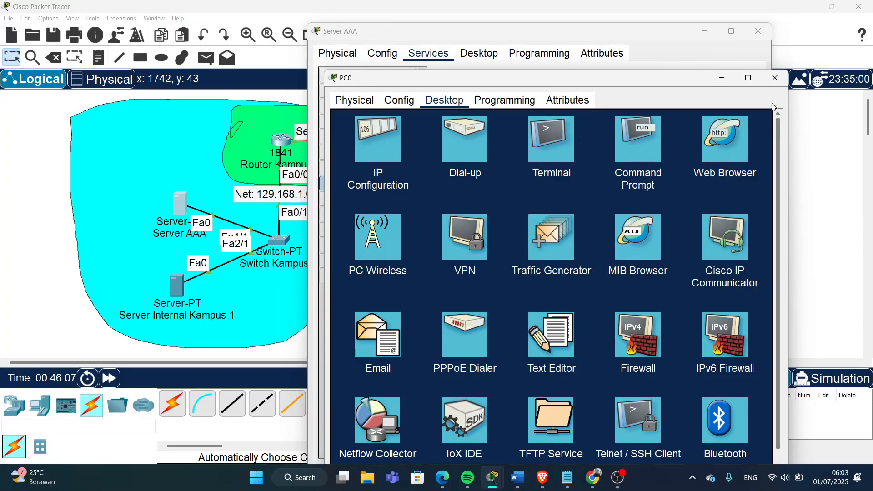
left_click(725, 147)
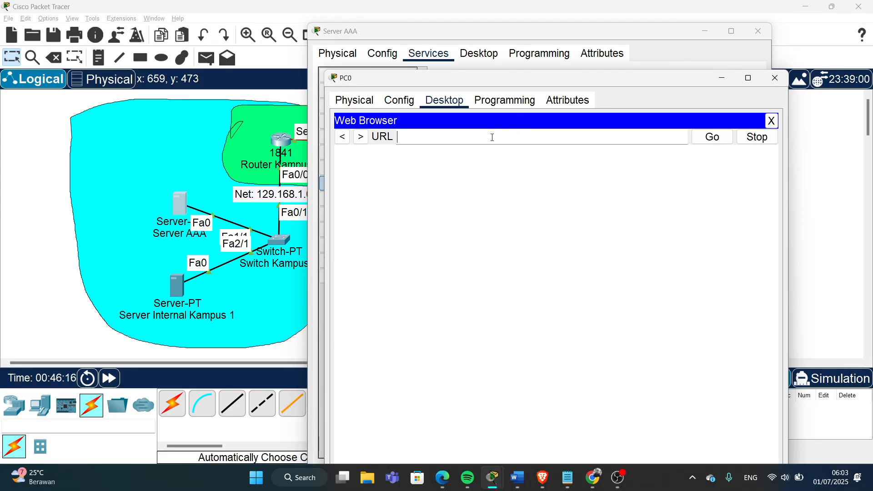
type("129.168.1.254")
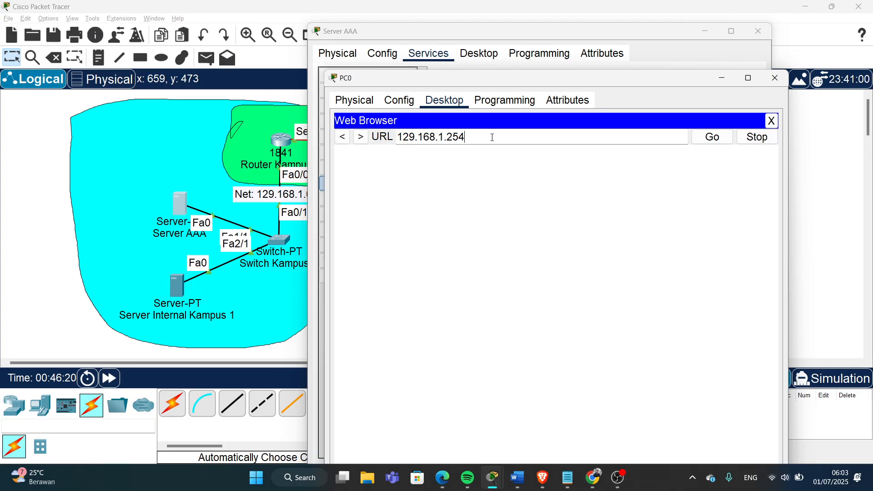
left_click(725, 136)
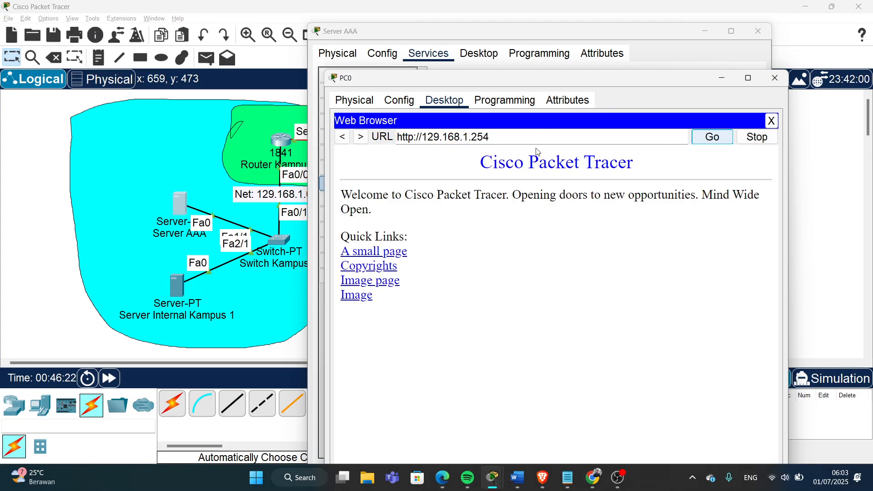
left_click_drag(477, 163, 656, 168)
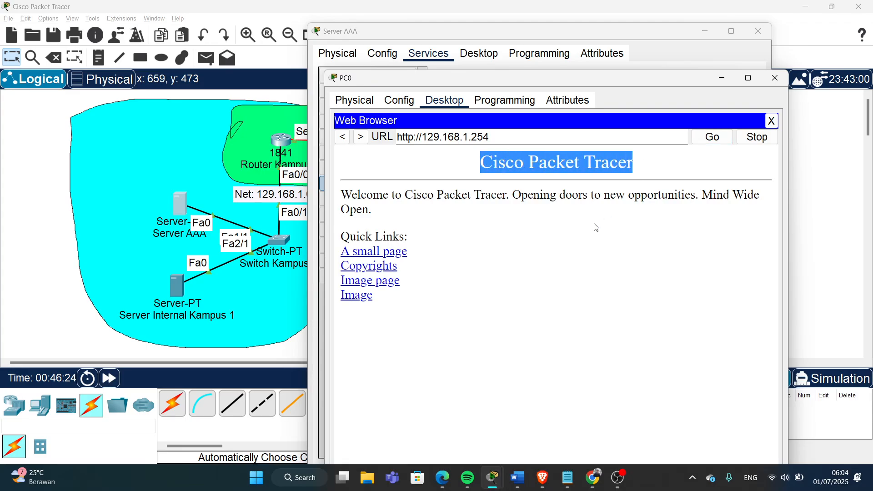
left_click(775, 80)
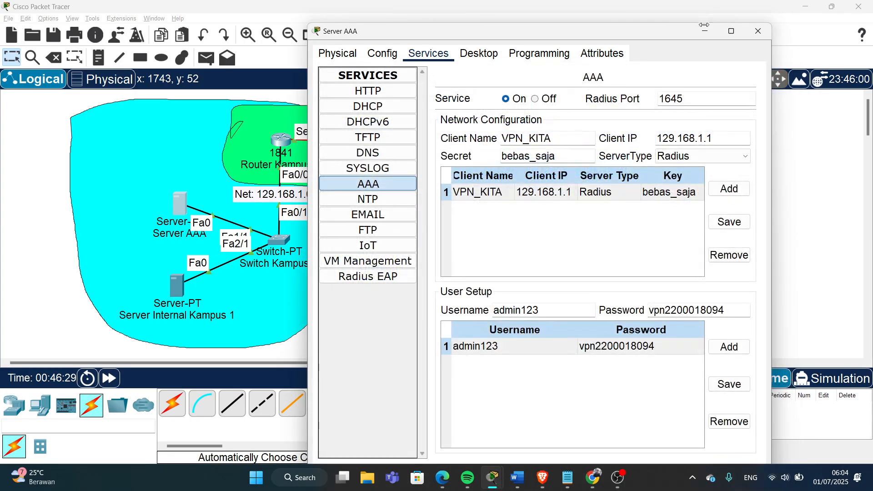
- Send simple PDUs to Server Internal Kampus 1 from PC1 (fails) and from PC0 (succeeds)
left_click(706, 33)
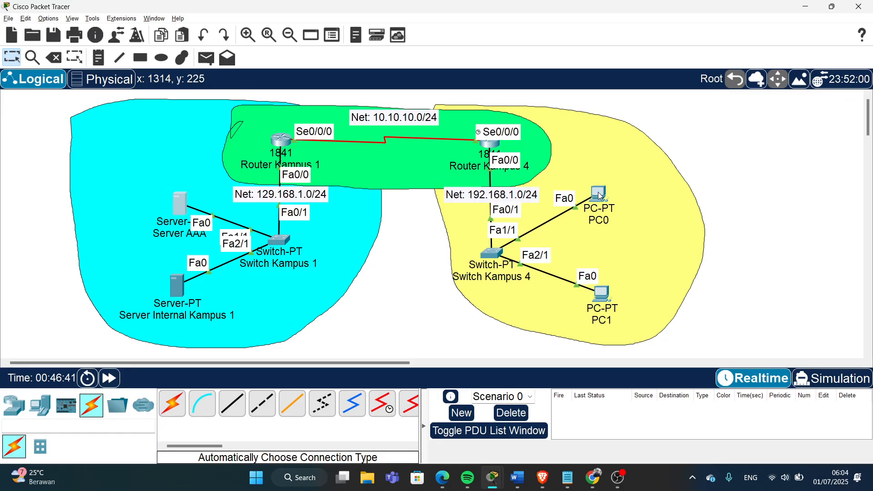
mouse_move(598, 192)
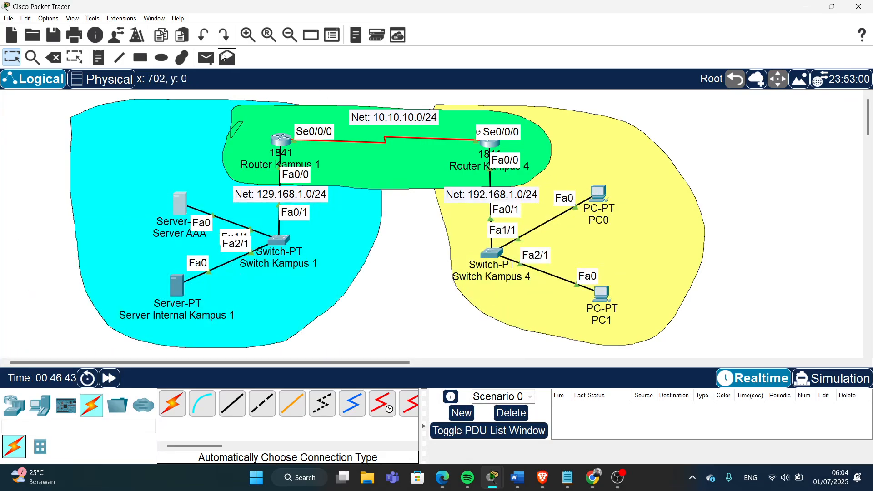
left_click(206, 58)
left_click(601, 294)
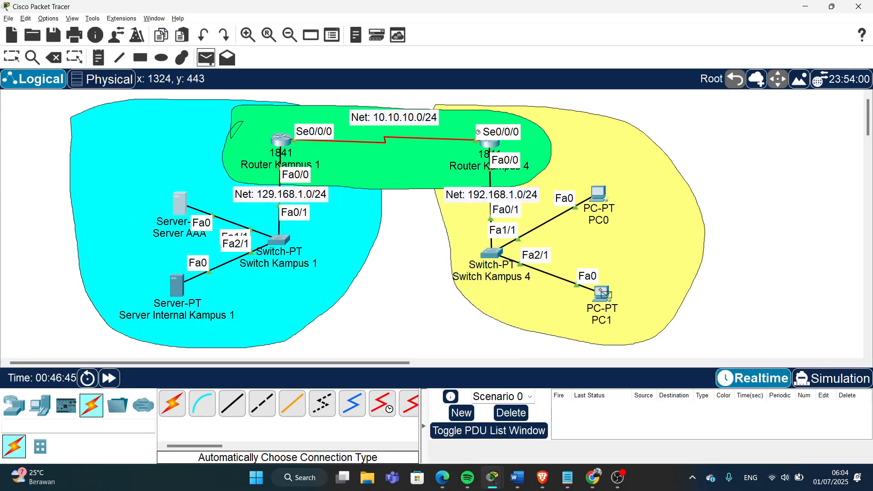
left_click(175, 286)
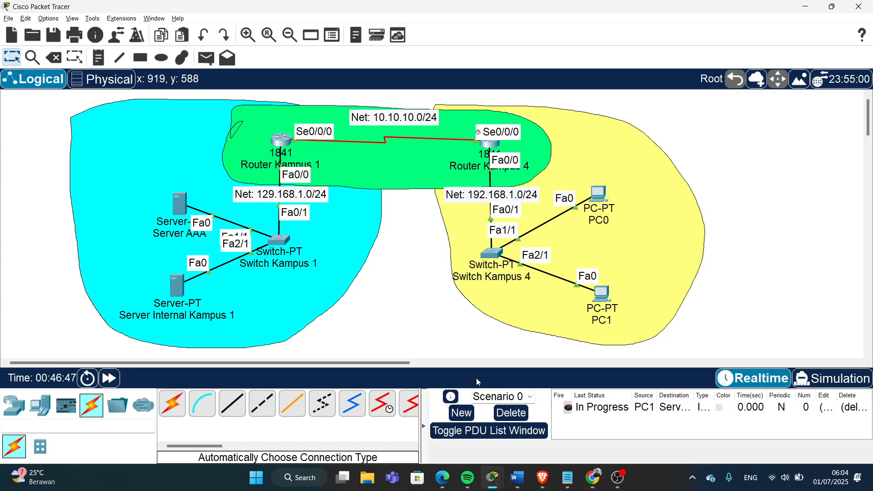
left_click(570, 410)
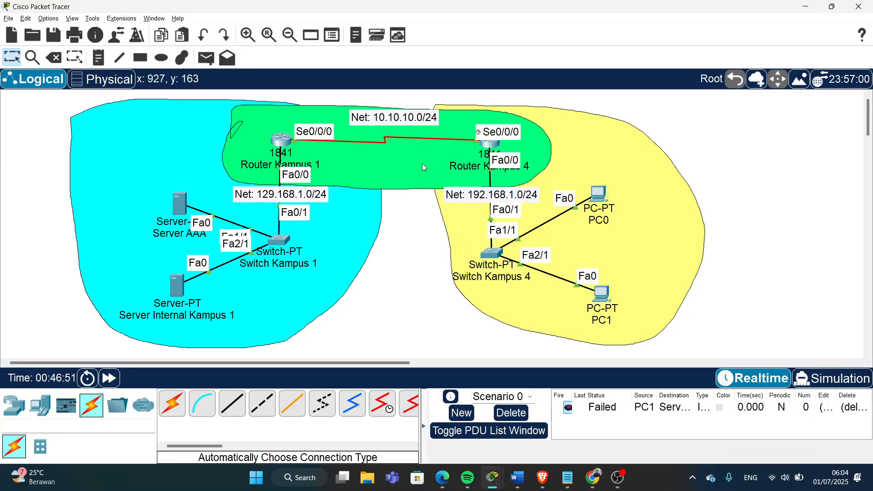
left_click(207, 58)
left_click(599, 195)
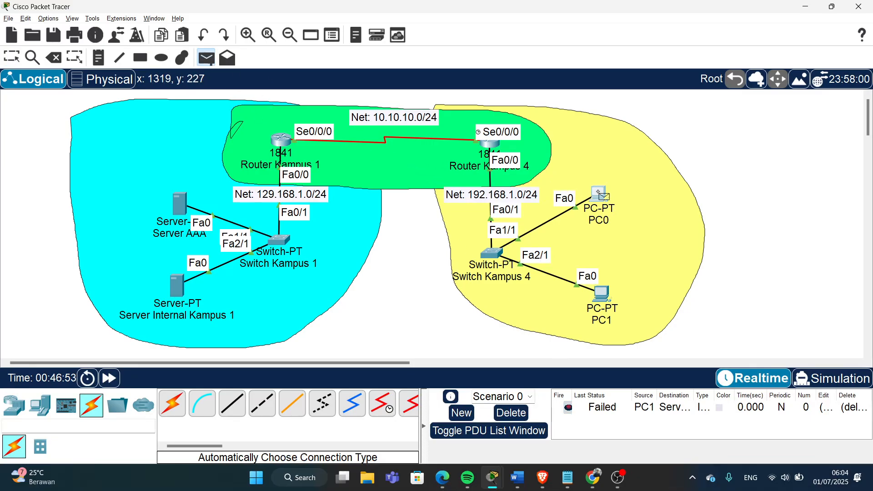
left_click(177, 282)
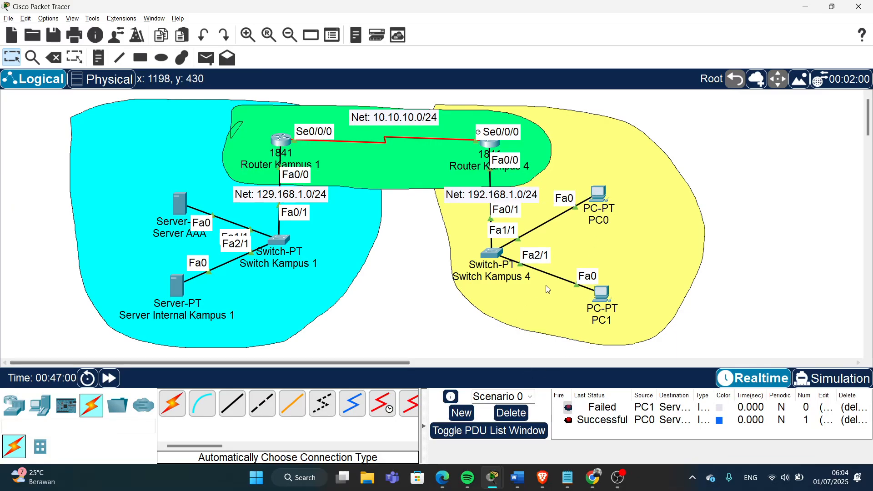
- Open PC0's VPN status showing client IP 129.168.1.100
left_click(599, 194)
left_click(432, 173)
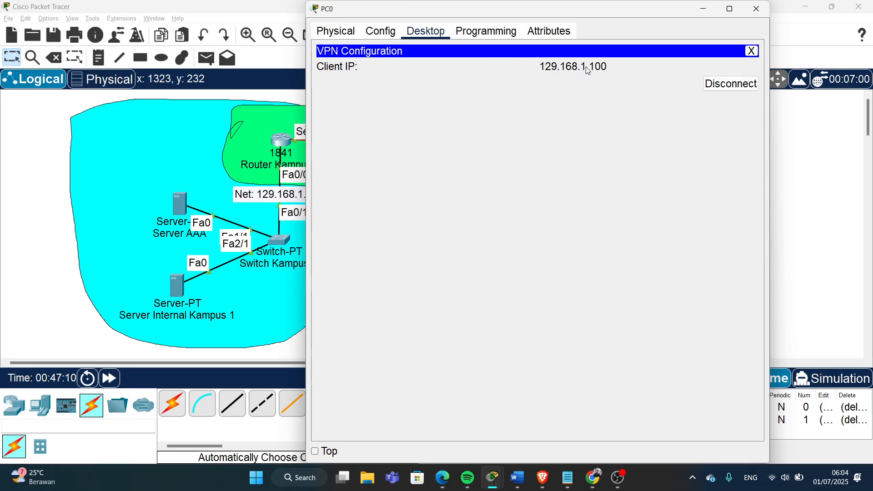
left_click_drag(496, 10, 543, 26)
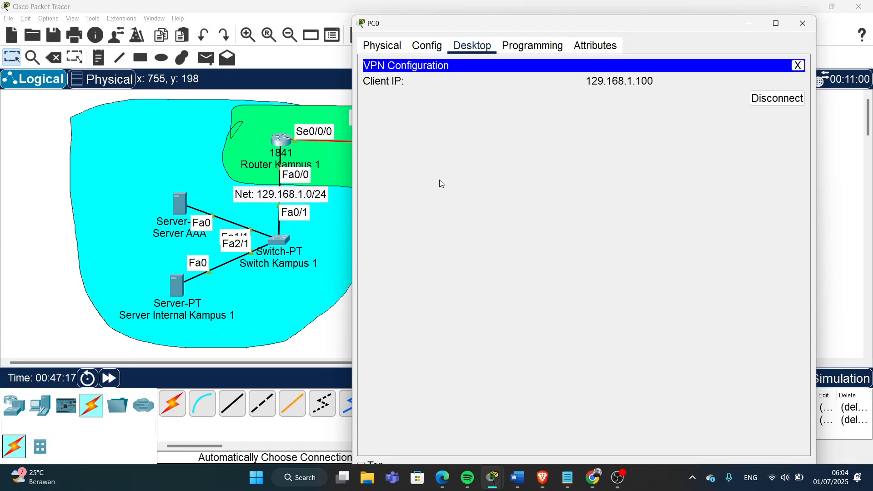
- Drag PC0 into the Kampus 1 area and back beside Switch Kampus 4, then reopen it
left_click(832, 215)
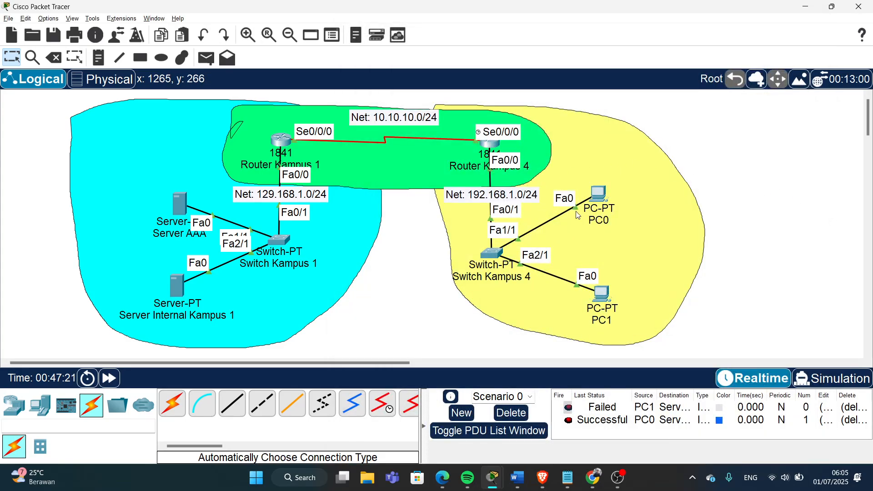
left_click_drag(599, 196, 172, 248)
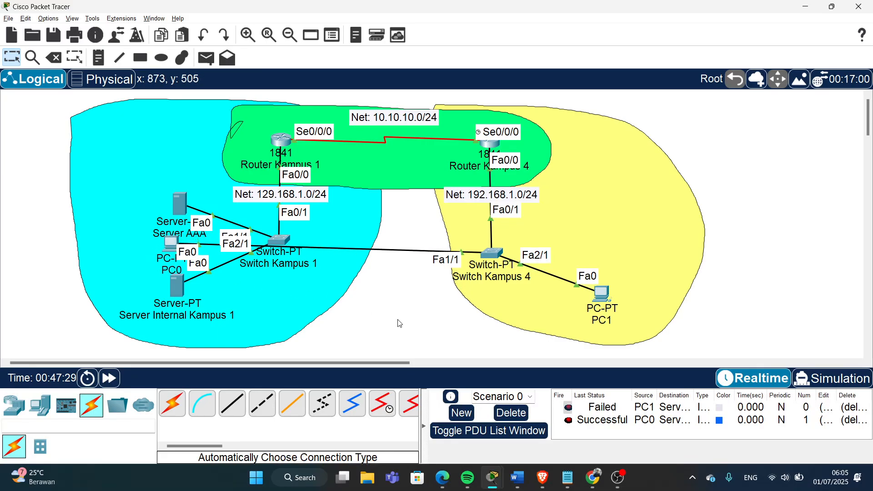
left_click_drag(174, 244, 157, 248)
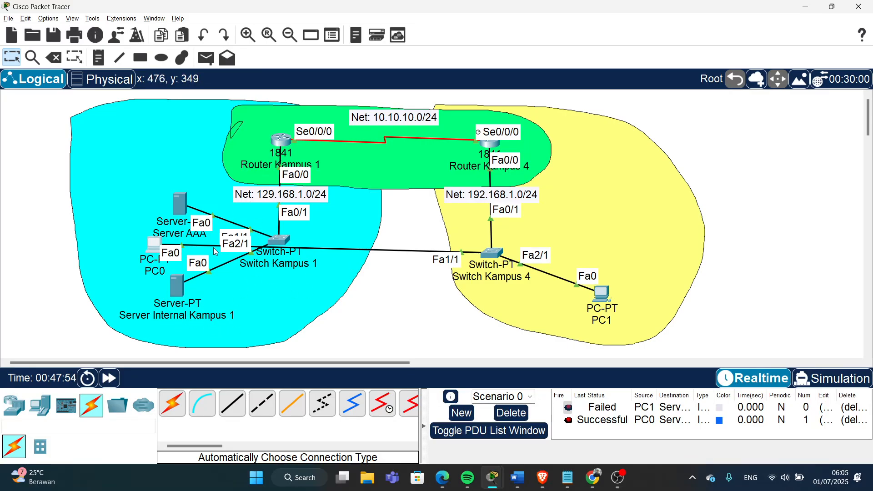
left_click_drag(156, 249, 607, 213)
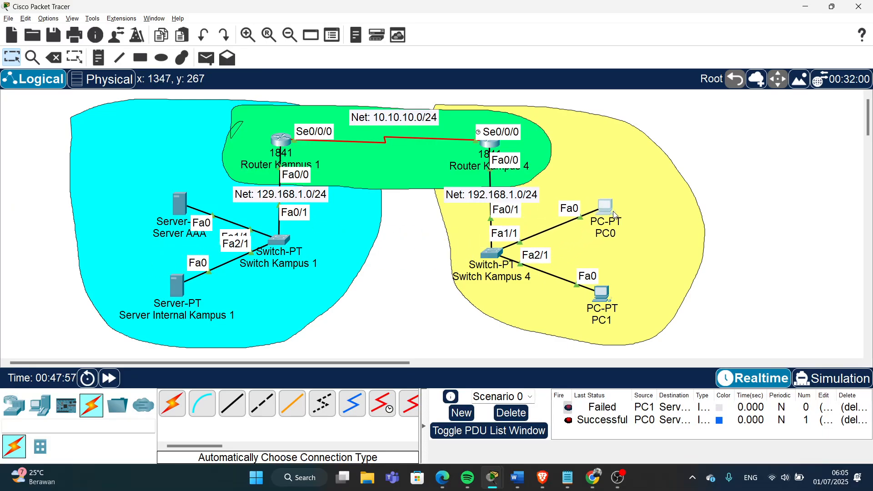
left_click(611, 213)
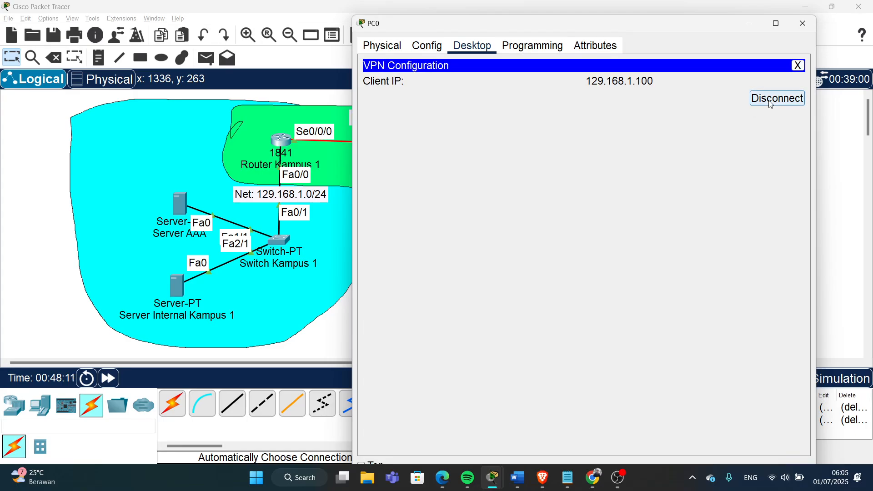
- Disconnect PC0 from the VPN, step through the form fields, and close its window
left_click(780, 98)
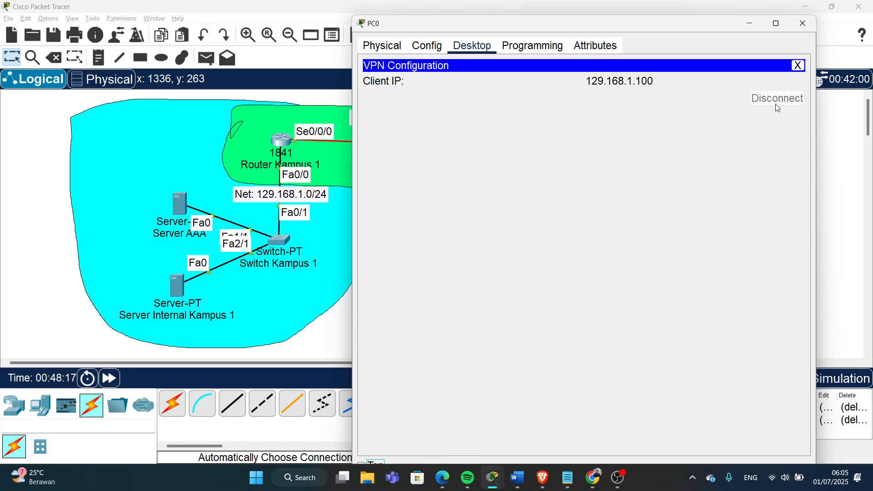
left_click(775, 102)
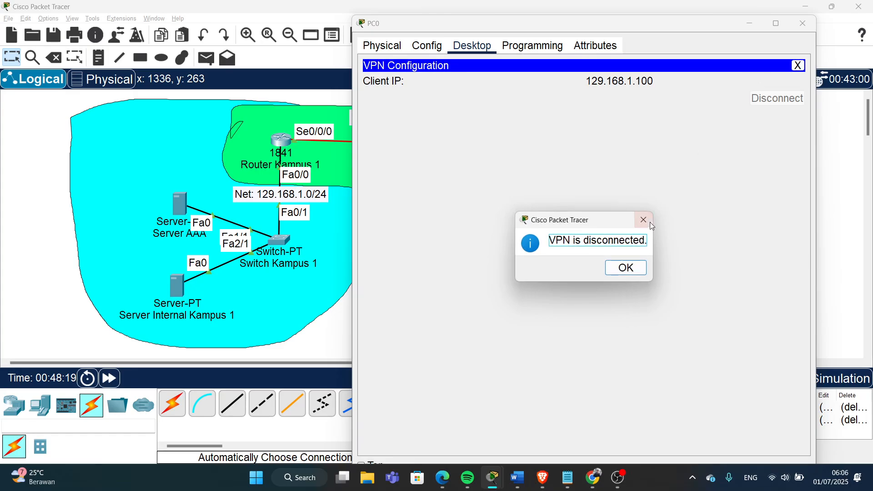
left_click(632, 272)
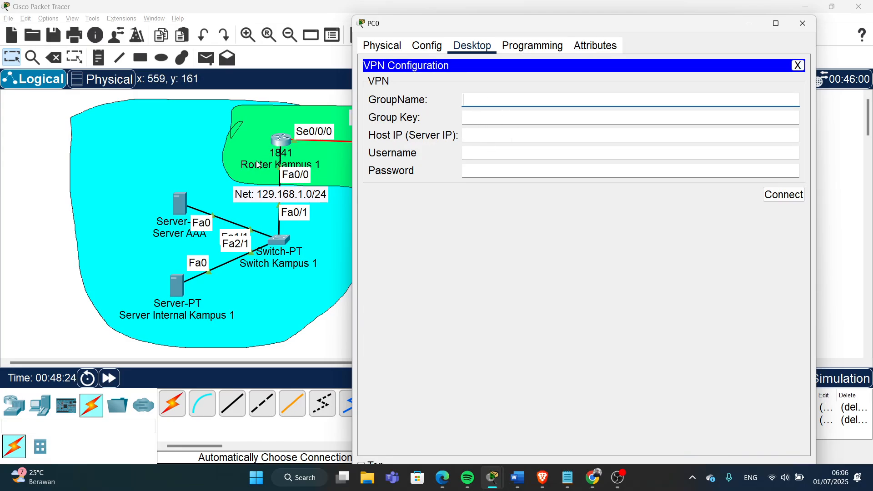
left_click(476, 119)
left_click(483, 135)
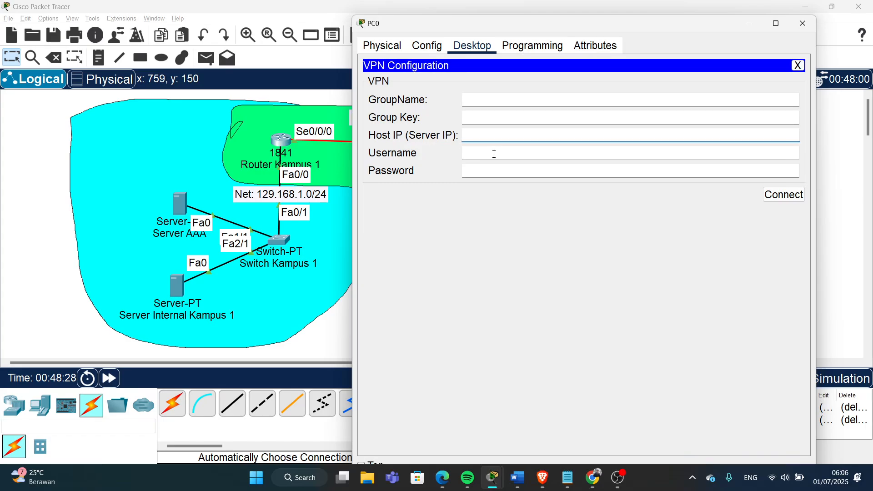
left_click(495, 155)
left_click(506, 171)
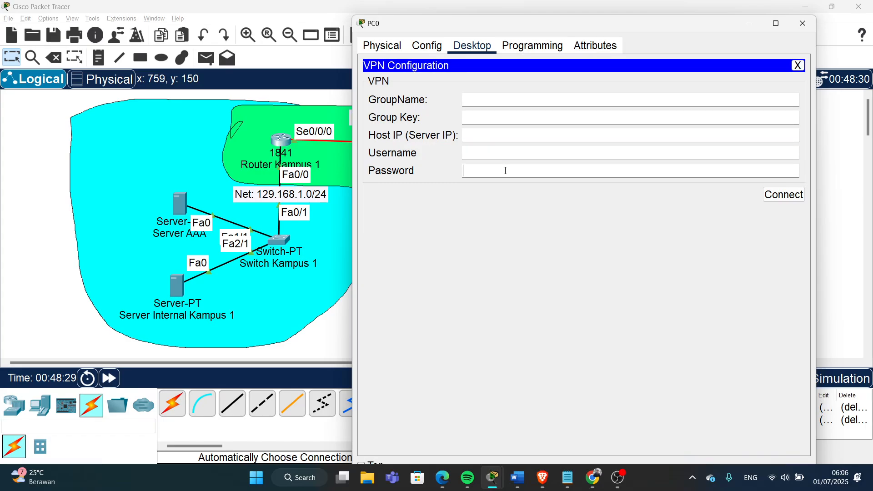
left_click(321, 341)
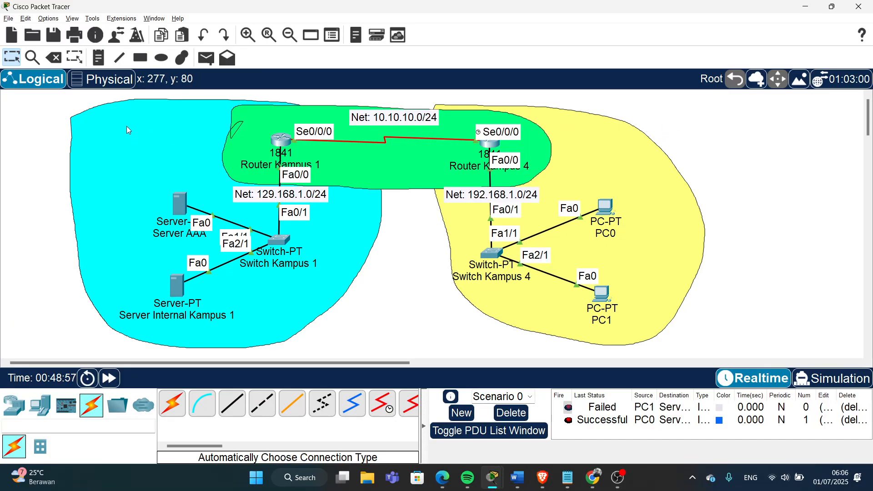
- Box-select the Kampus 1 devices and whole topology, then clear the selection
left_click_drag(43, 99, 414, 228)
left_click_drag(462, 241, 711, 344)
left_click(741, 273)
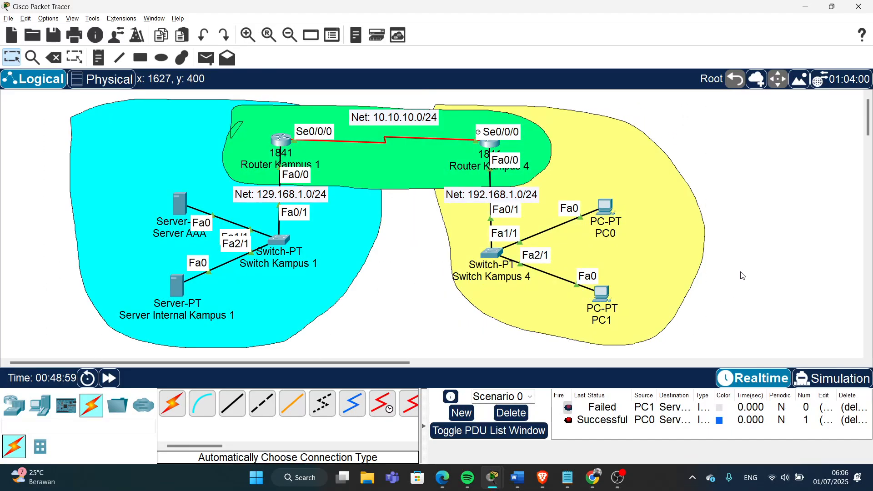